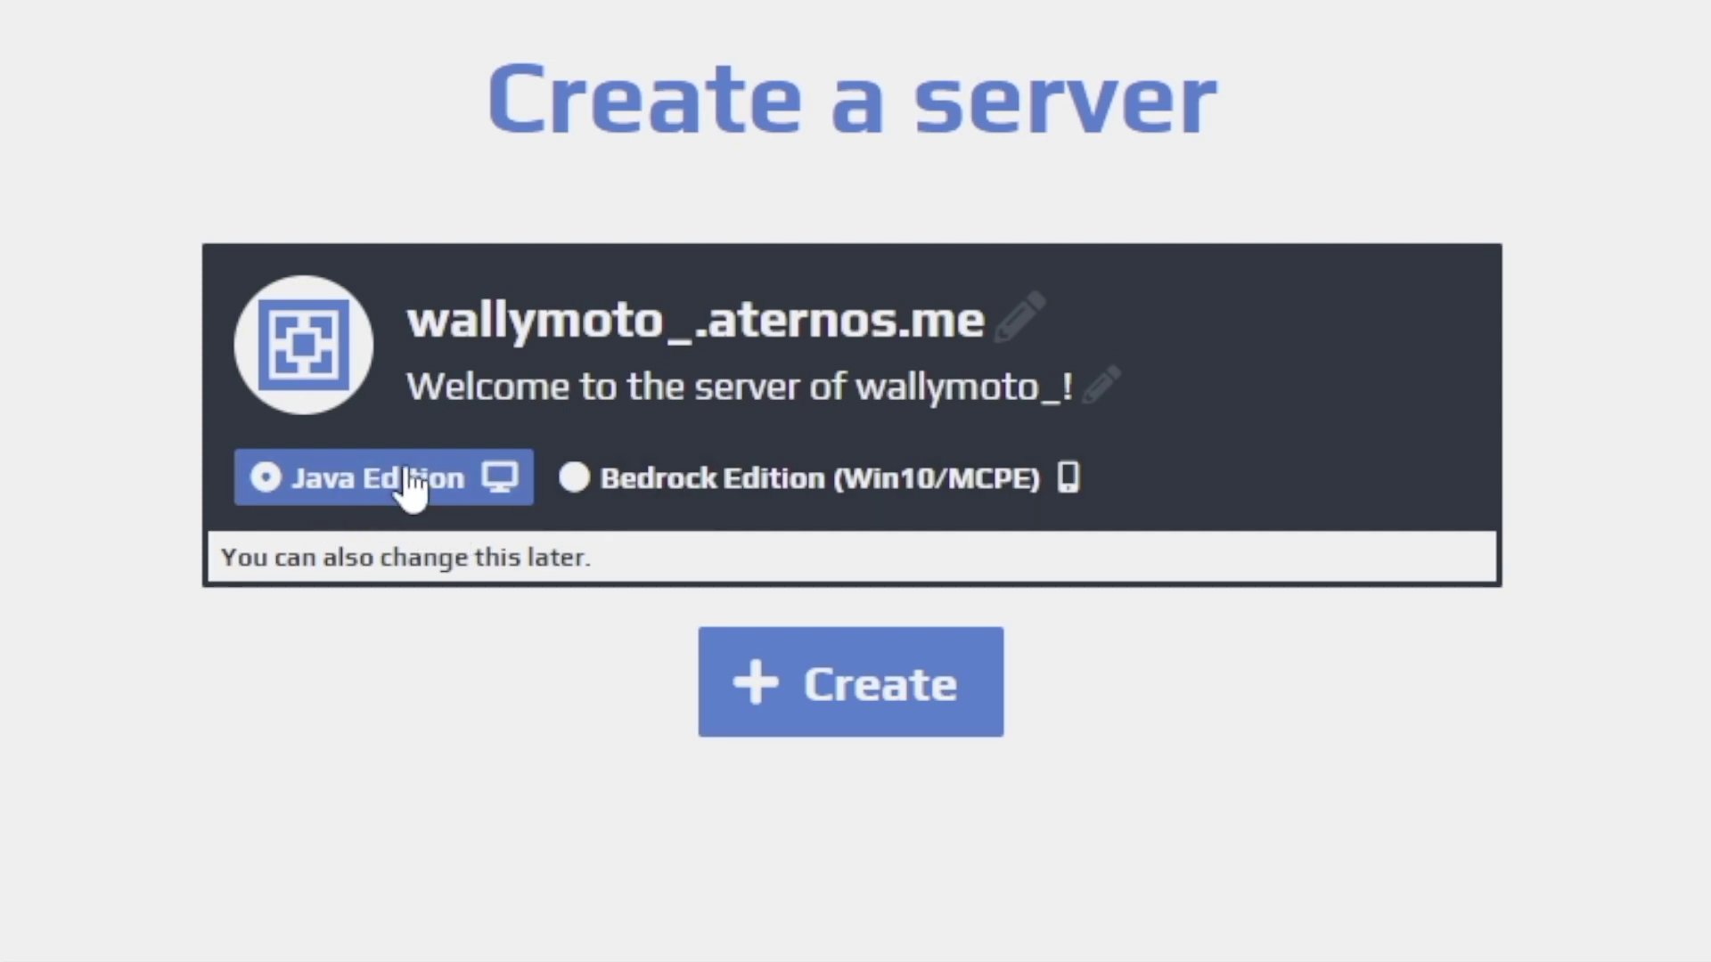
Save the new server's name and create it as a Java Edition server.
{"action": "left_click", "coordinate": [1014, 321]}
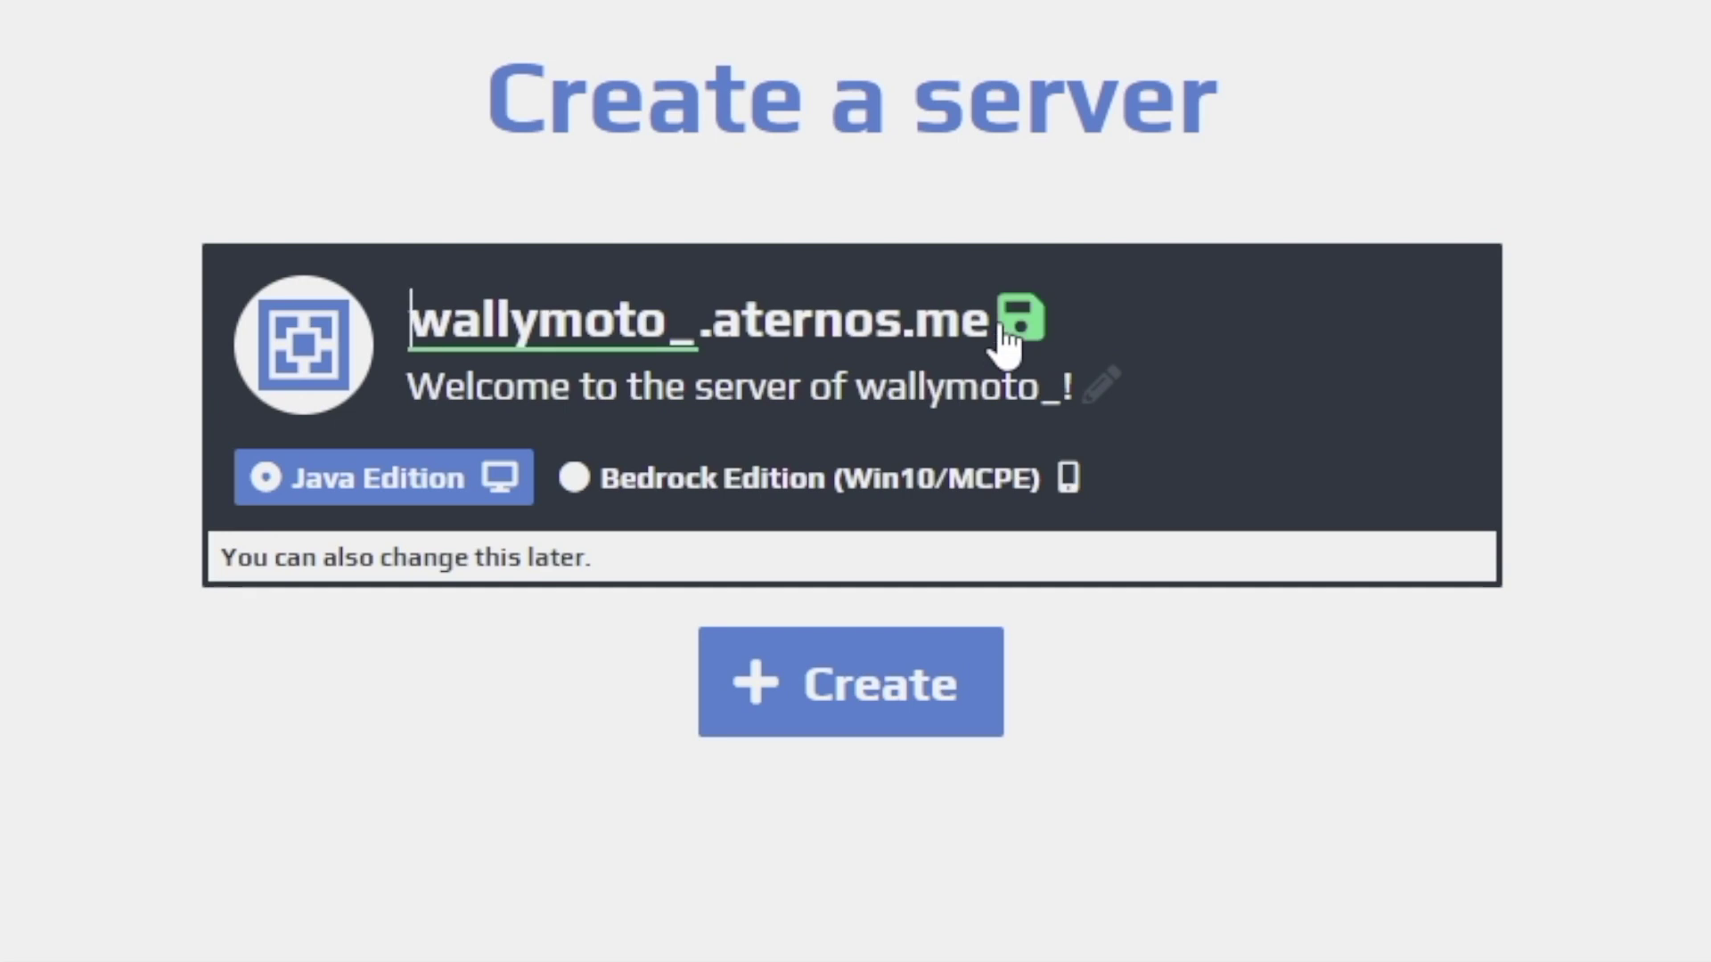
{"action": "left_click", "coordinate": [1017, 302]}
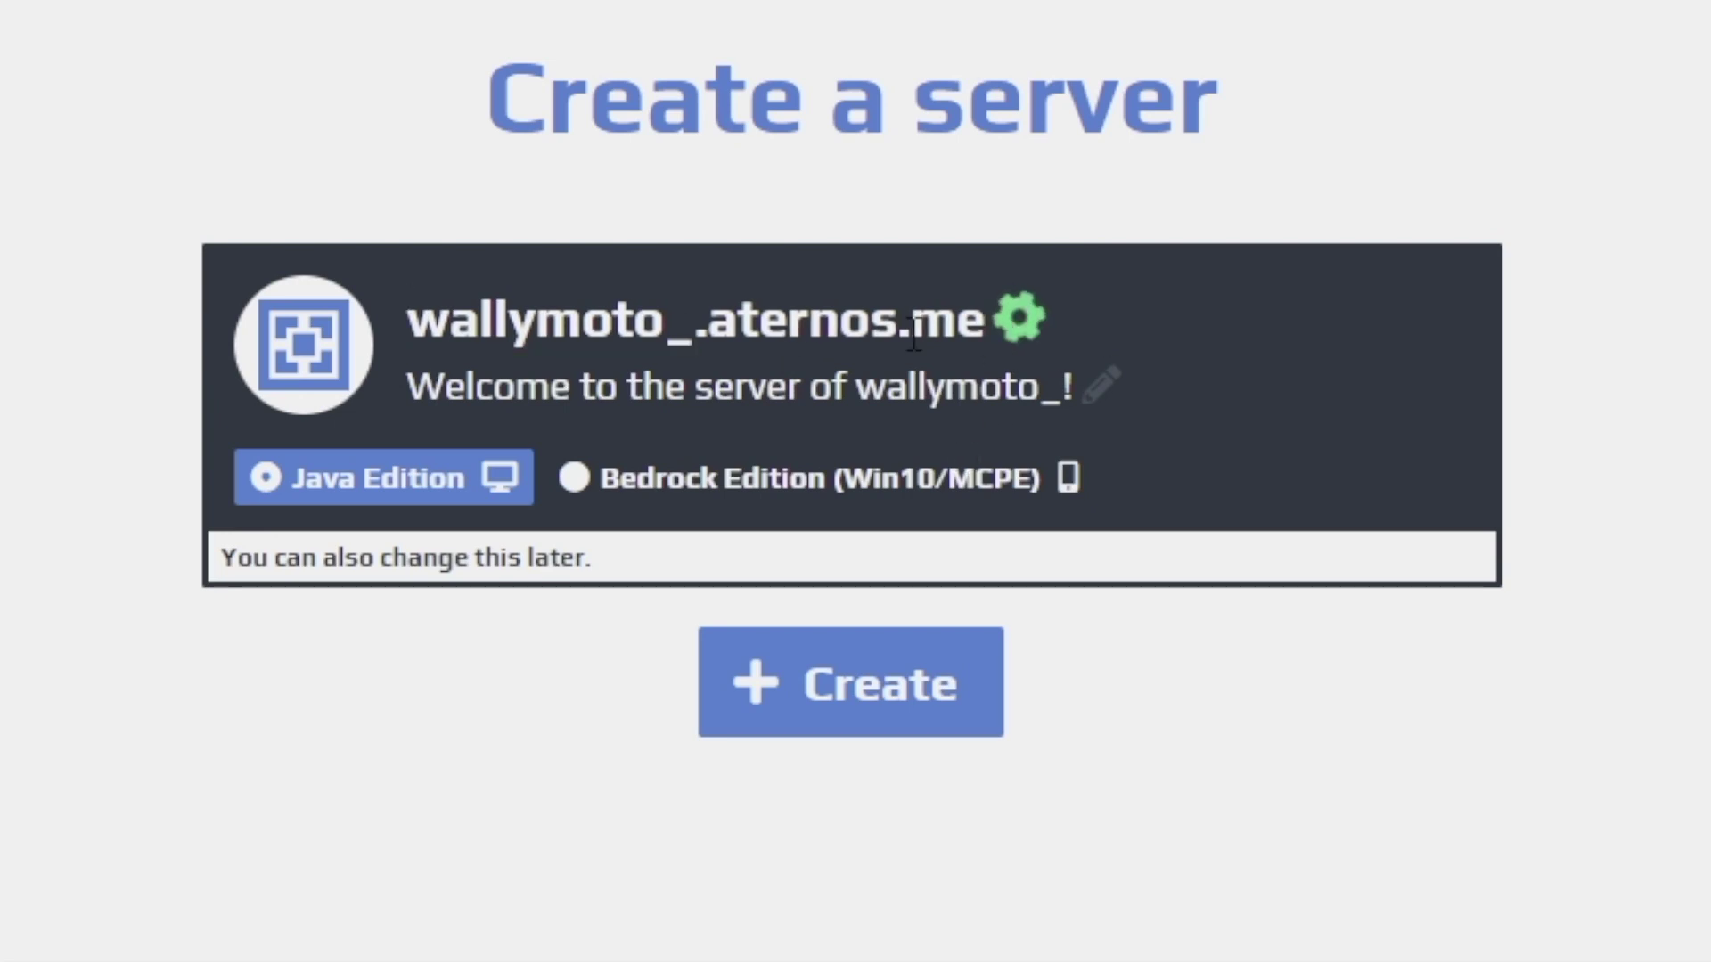
{"action": "left_click", "coordinate": [807, 686]}
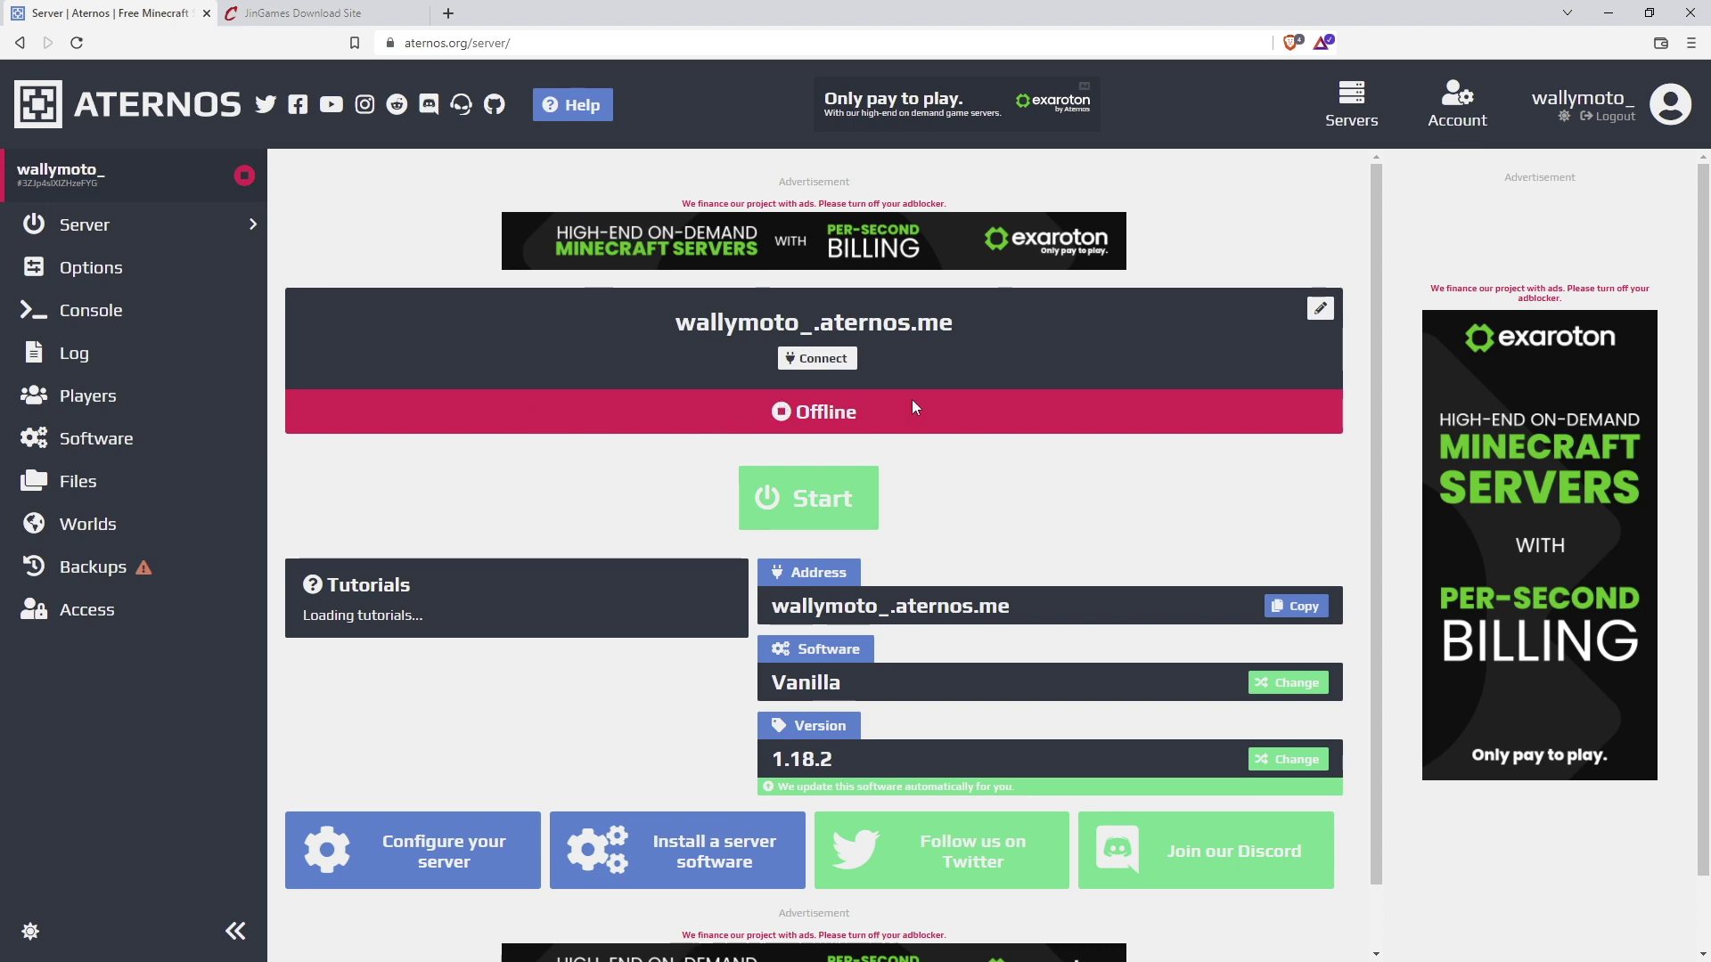
Open the Software page listing Vanilla, Paper/Bukkit, Forge and Fabric options.
{"action": "scroll", "coordinate": [892, 419], "scroll_direction": "down", "scroll_amount": 1}
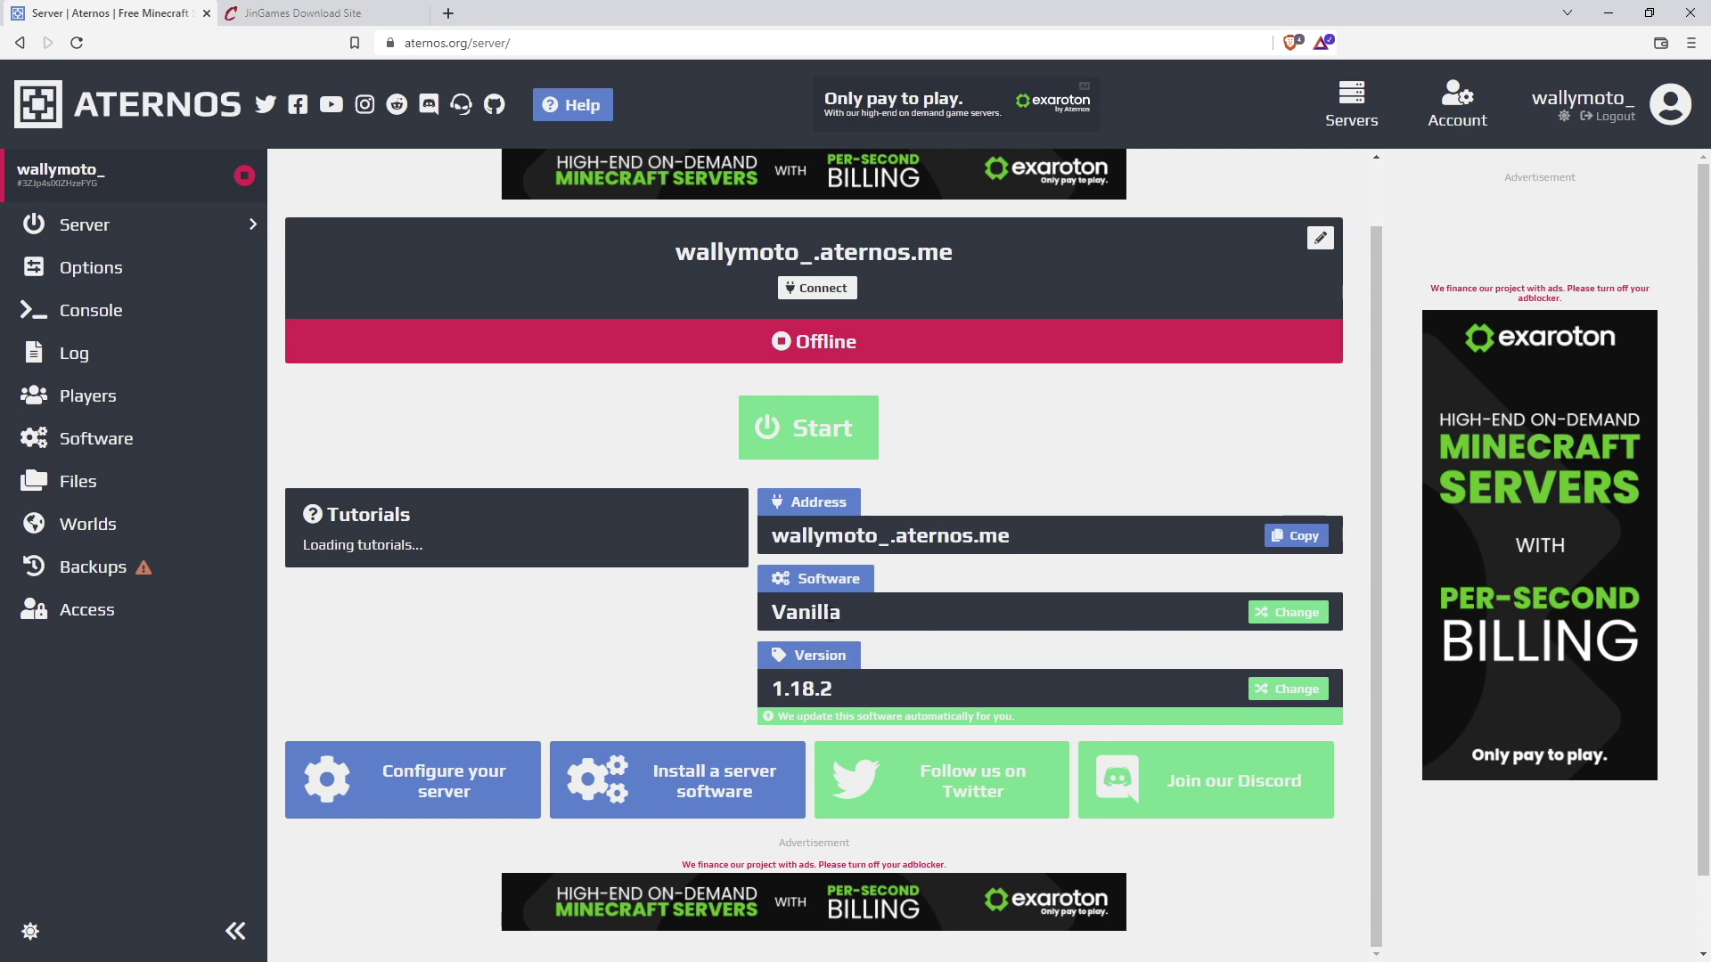
{"action": "left_click", "coordinate": [1310, 616]}
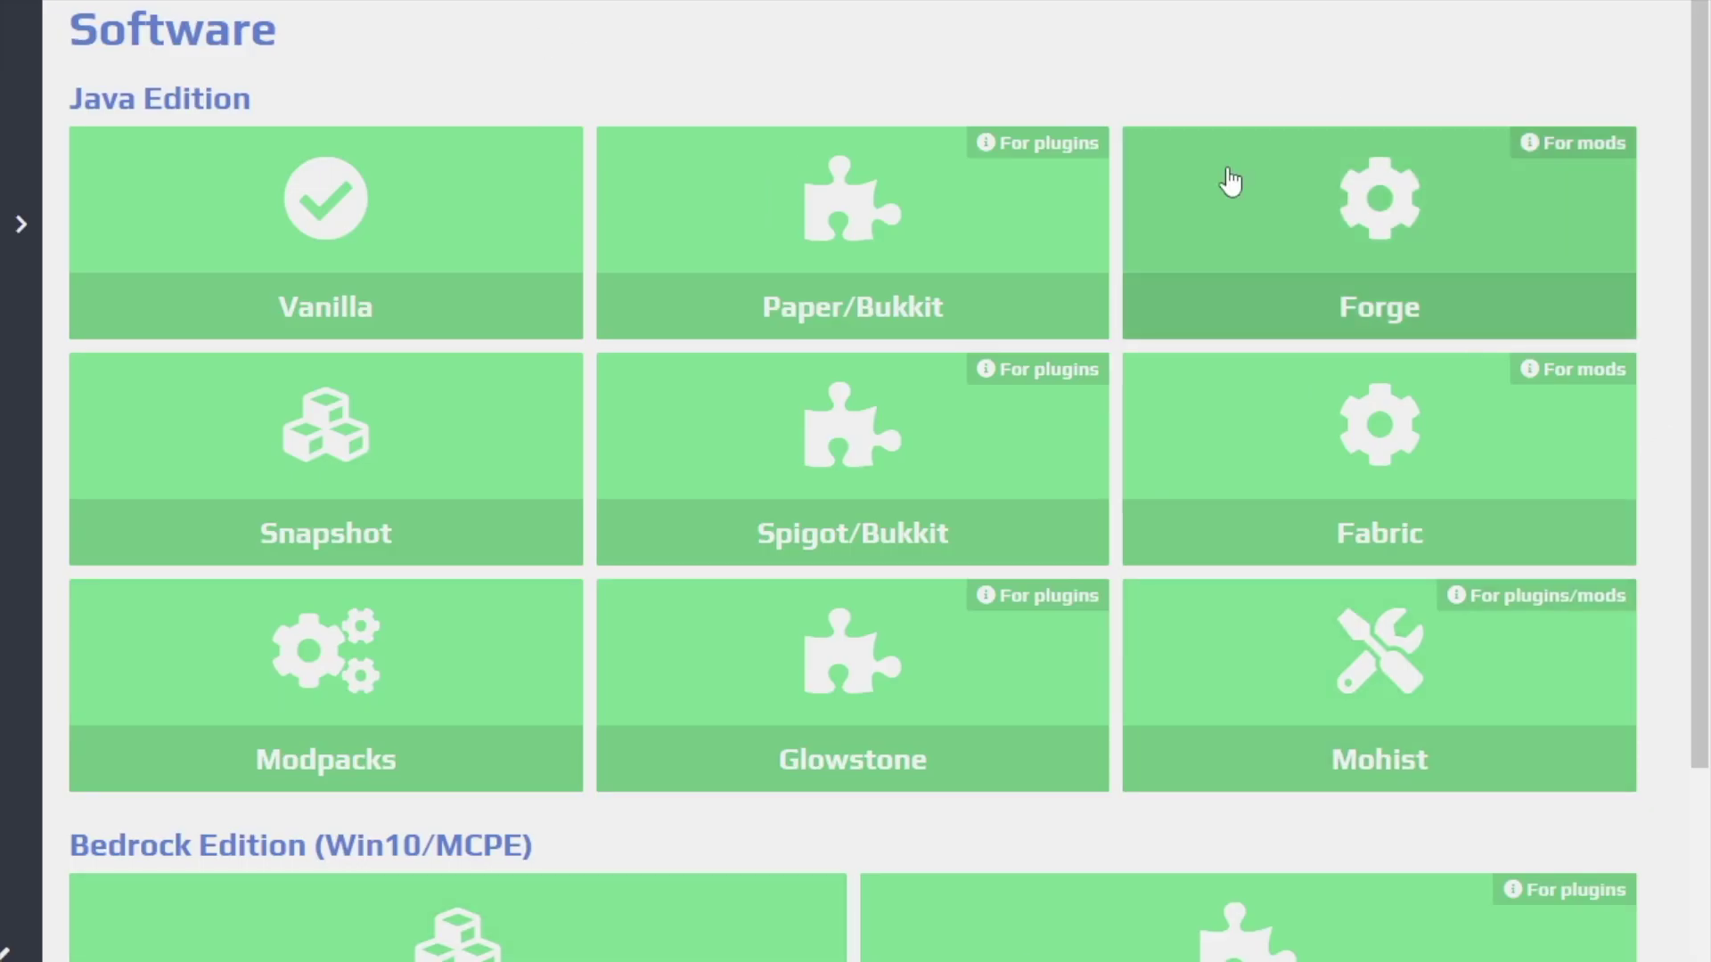
Reinstall the server with Forge 1.7.10, accepting the world loss, and return to the overview.
{"action": "left_click", "coordinate": [1386, 240]}
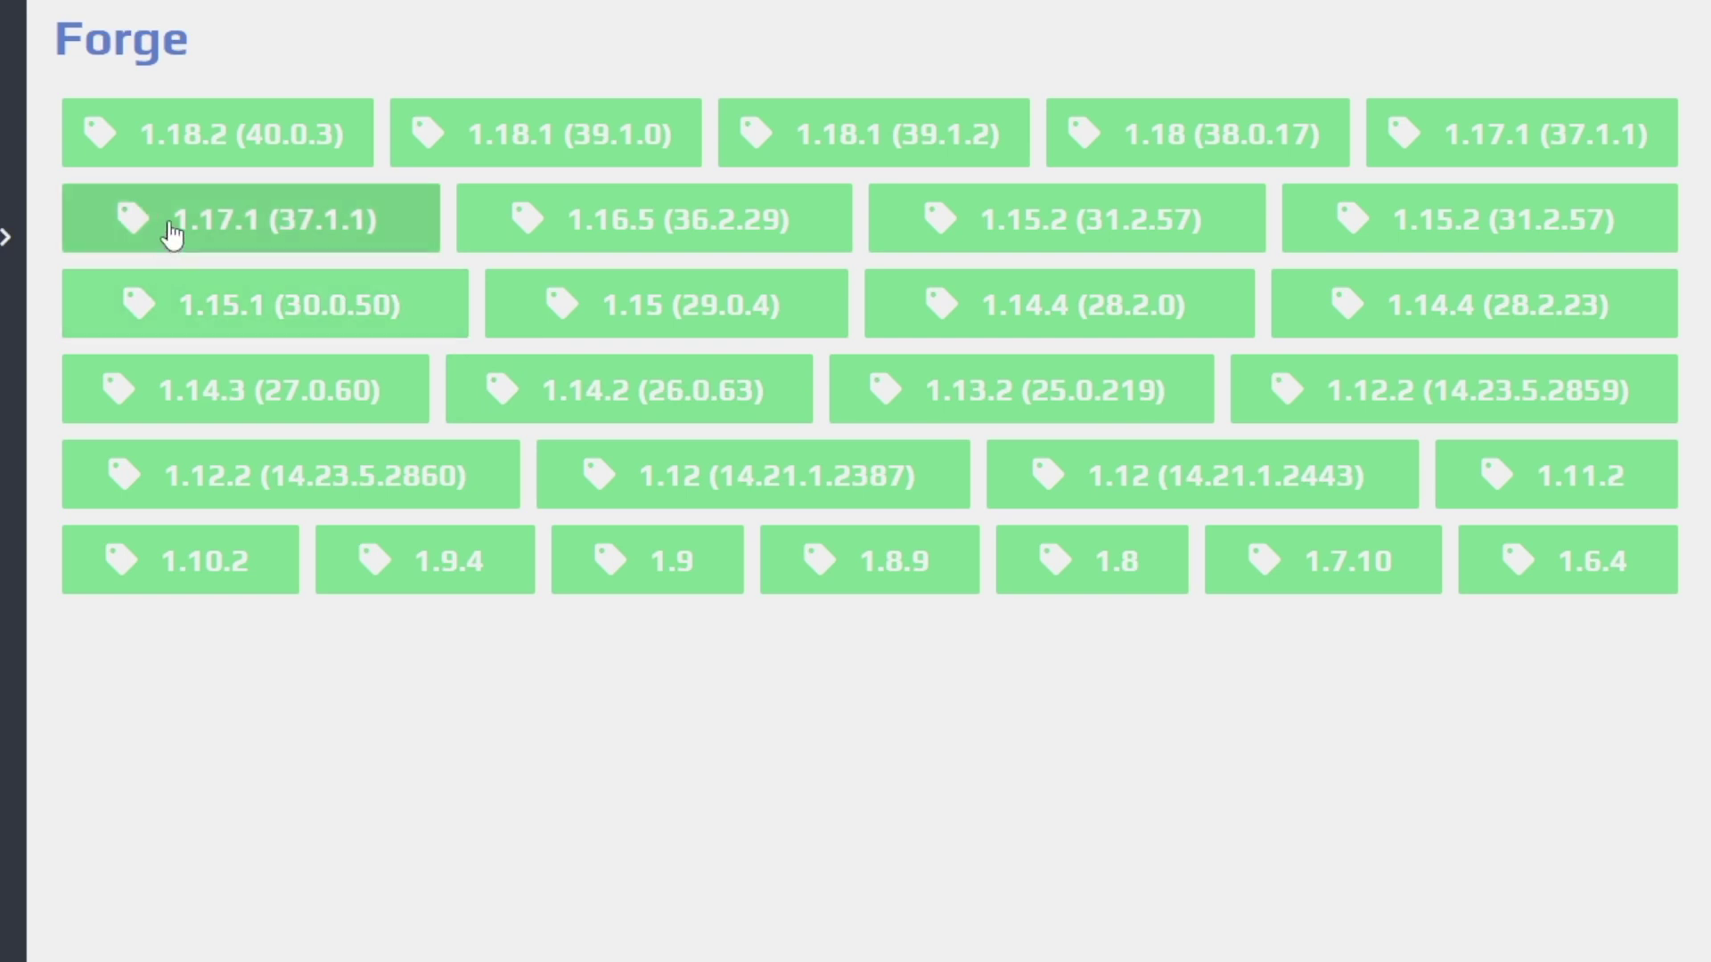
{"action": "left_click", "coordinate": [1339, 577]}
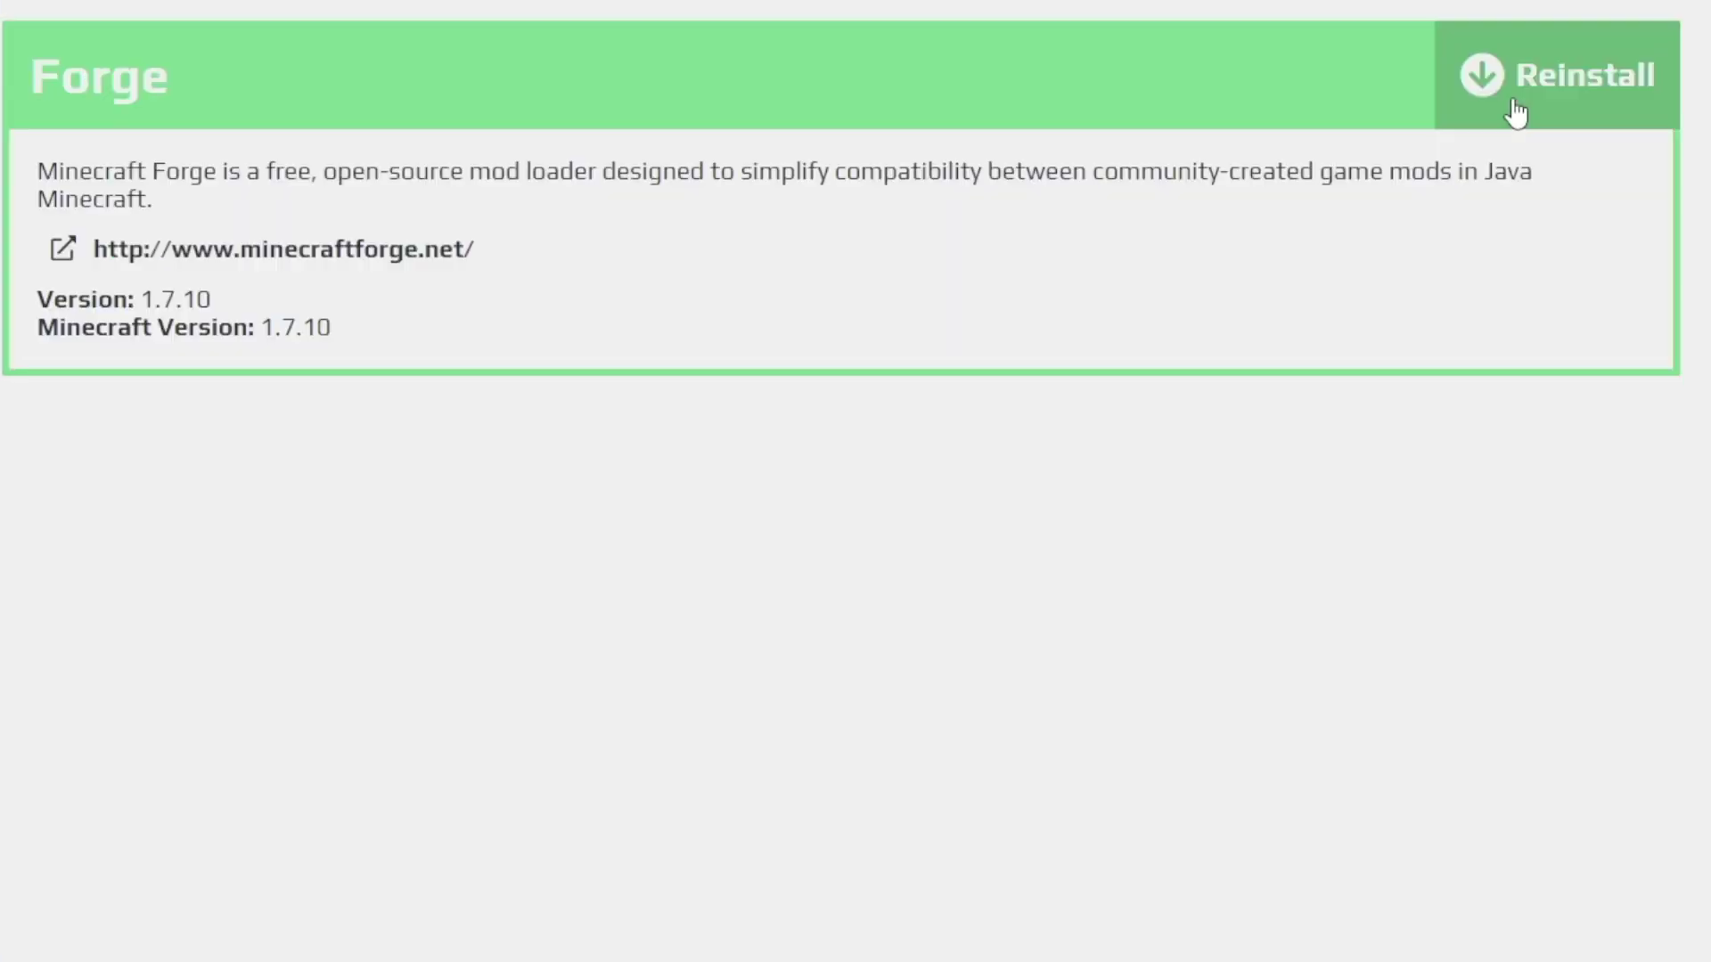
{"action": "left_click", "coordinate": [1609, 102]}
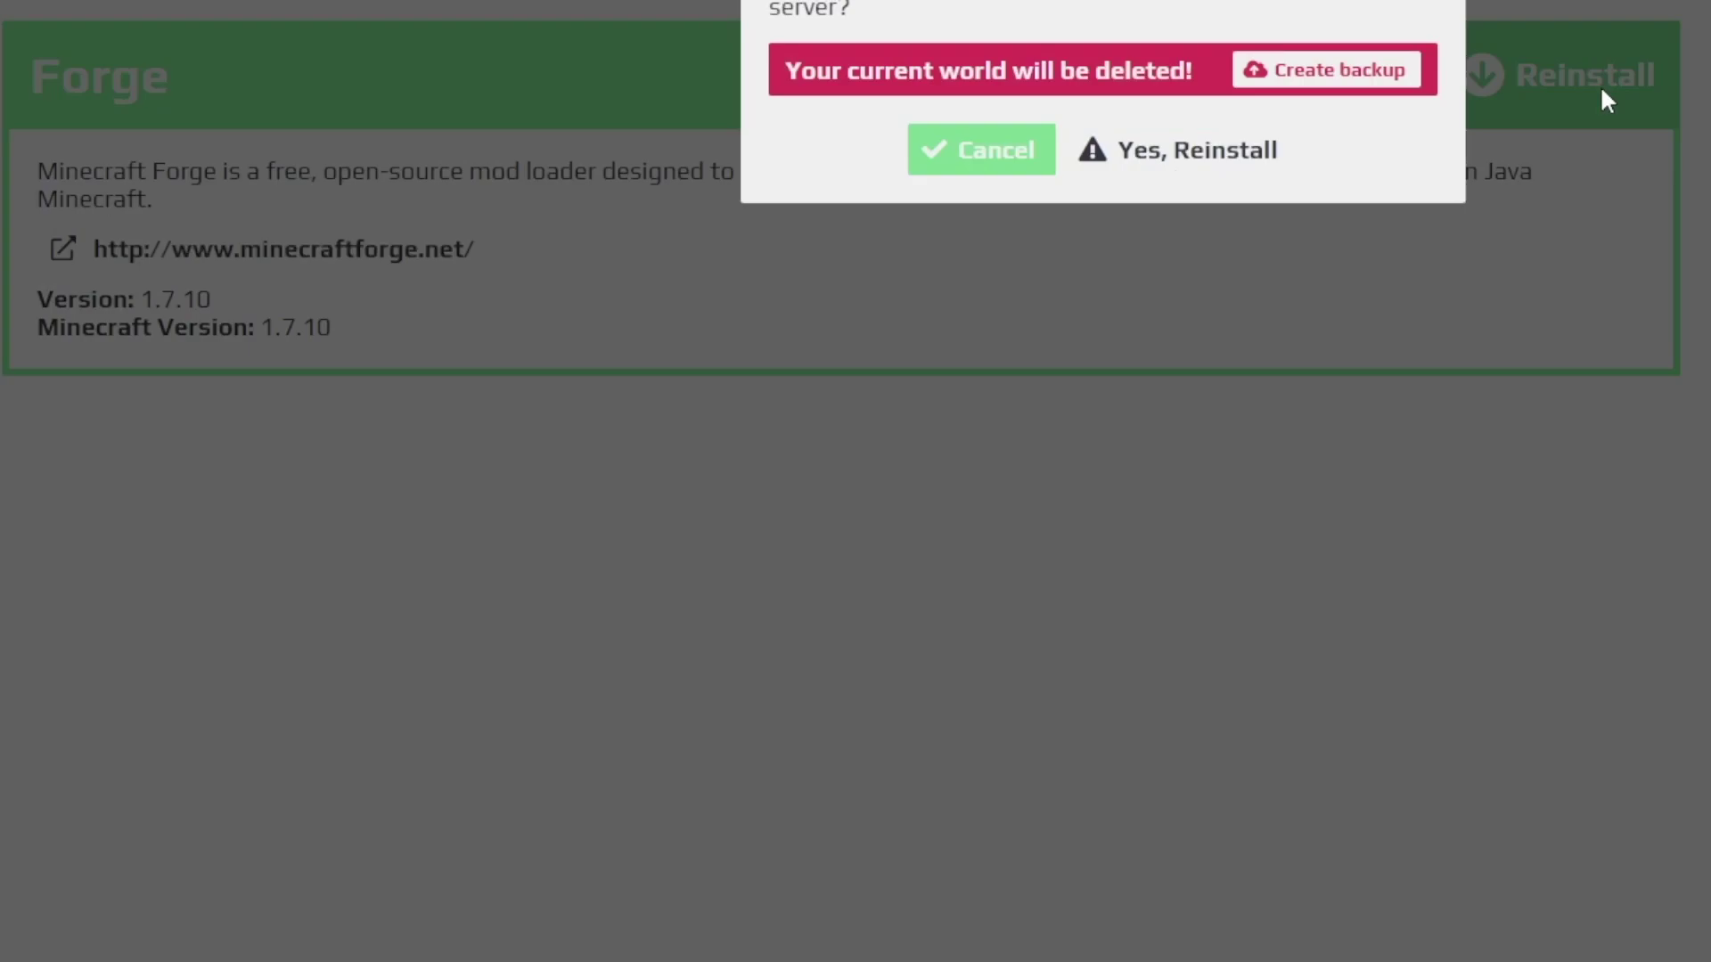
{"action": "left_click", "coordinate": [1152, 153]}
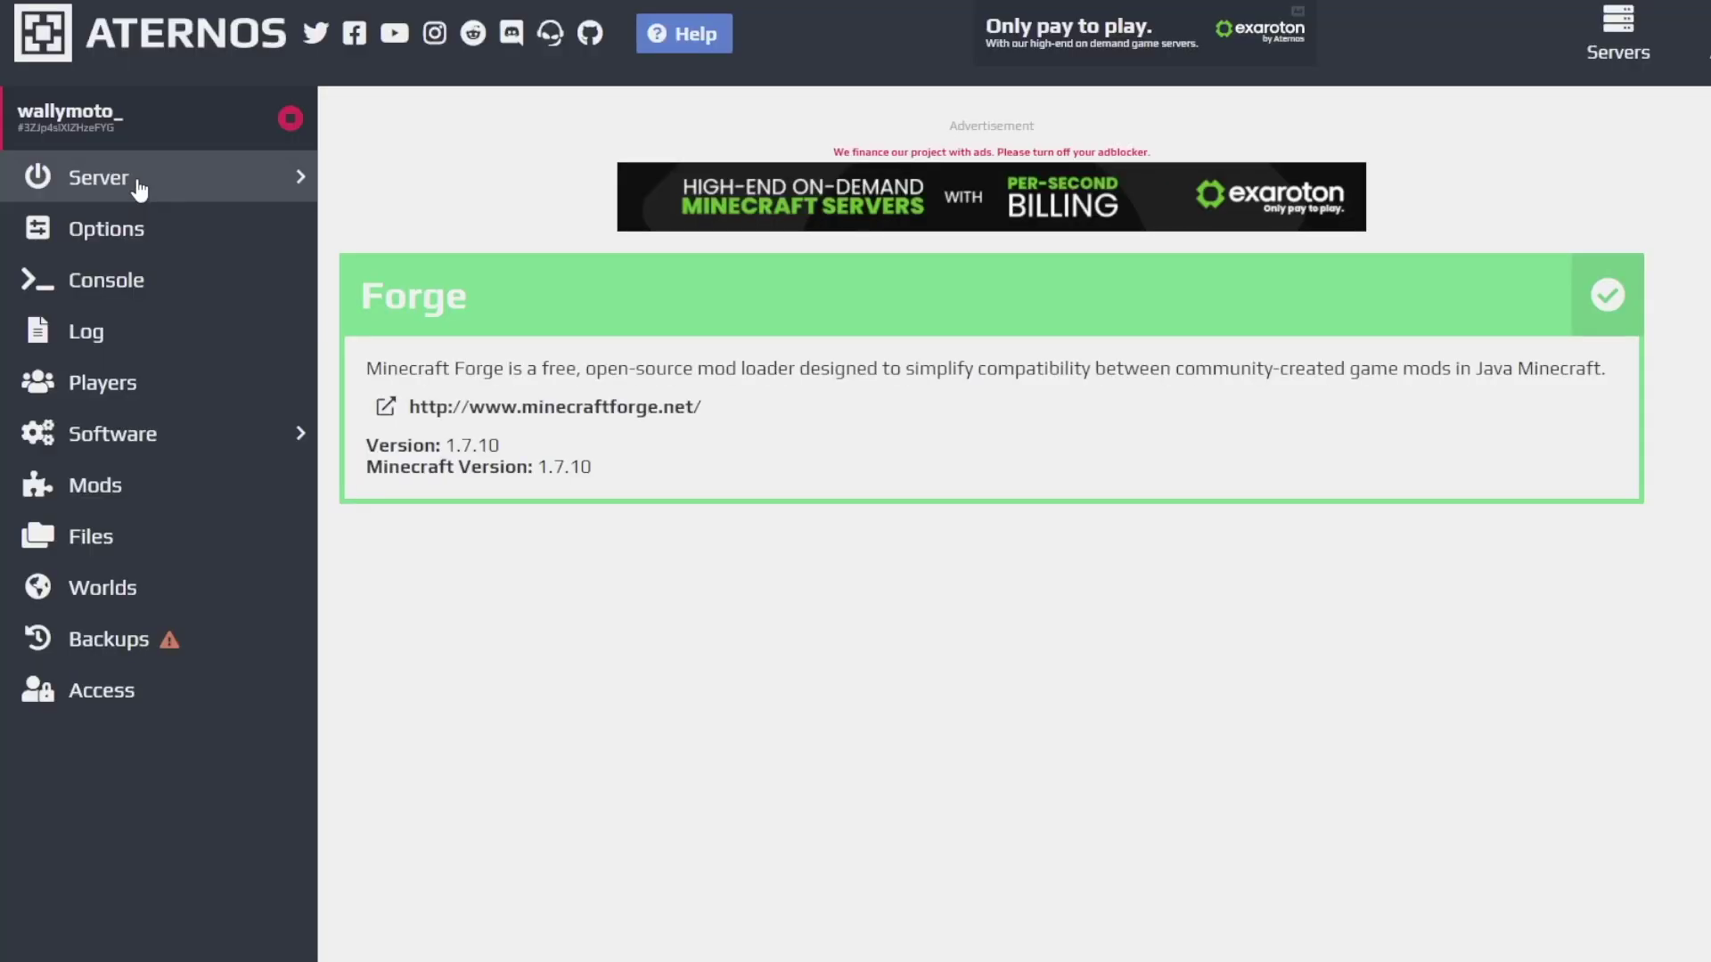
{"action": "left_click", "coordinate": [139, 183]}
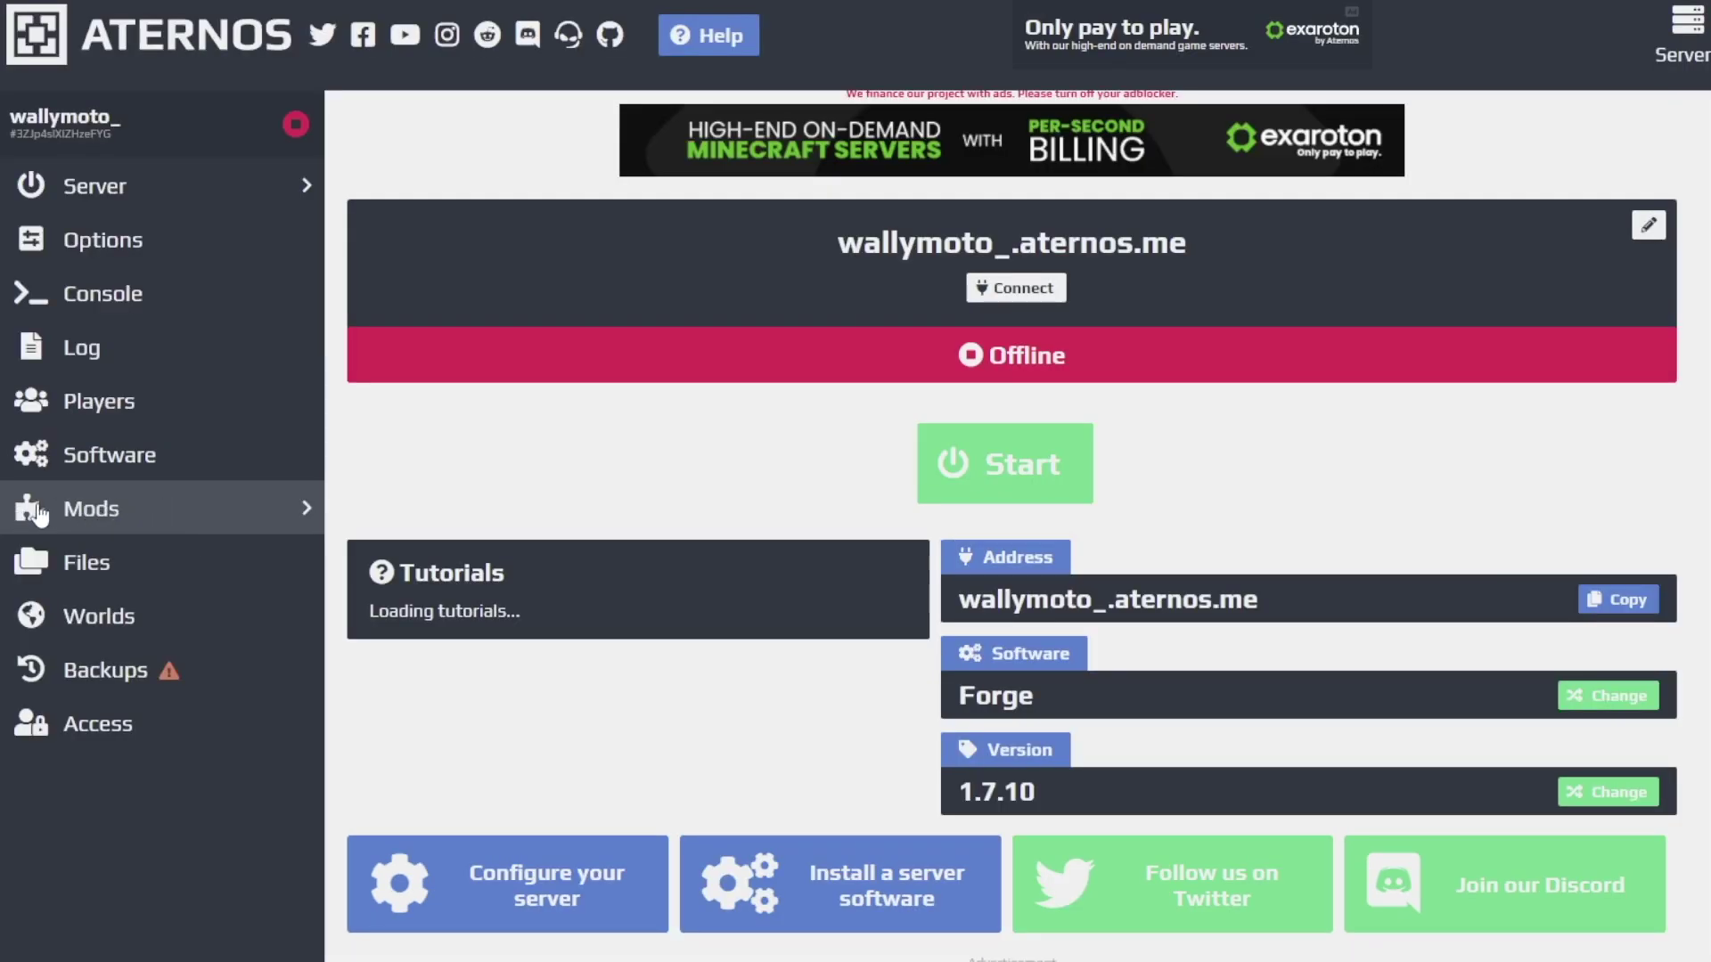
Search the Aternos mods for 'dragon block c' and open the JinGames Dragon Block C page.
{"action": "left_click", "coordinate": [103, 511]}
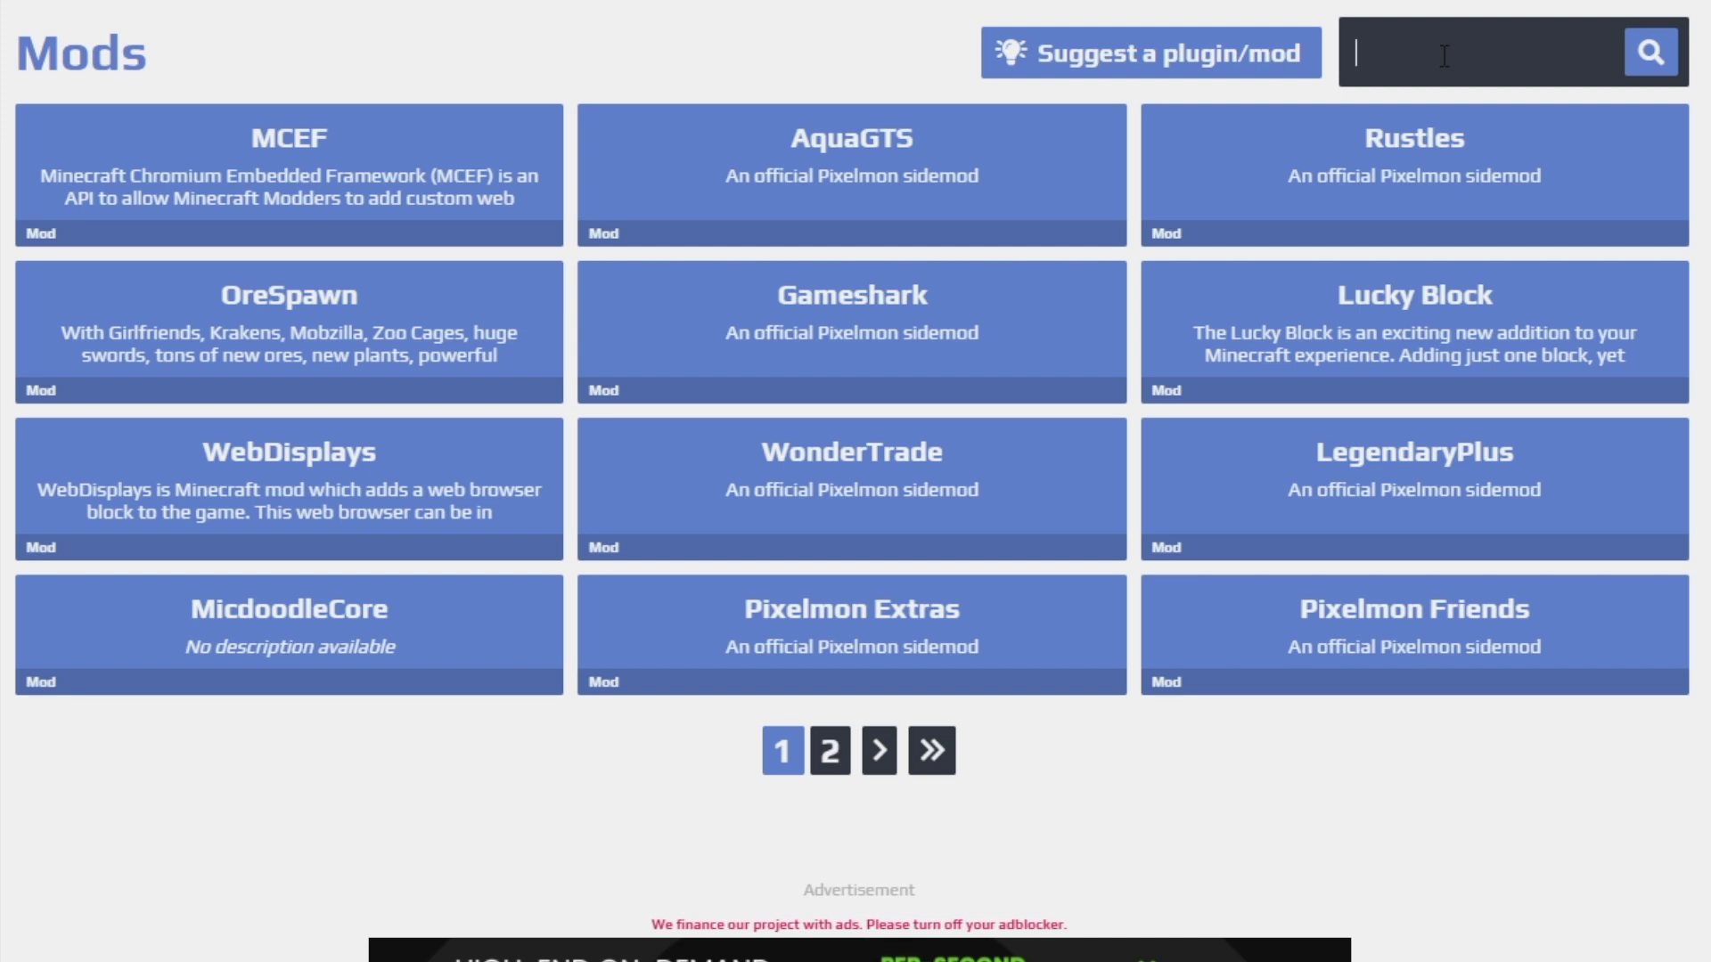
{"action": "type", "text": "dragon block c"}
{"action": "key", "text": "Return"}
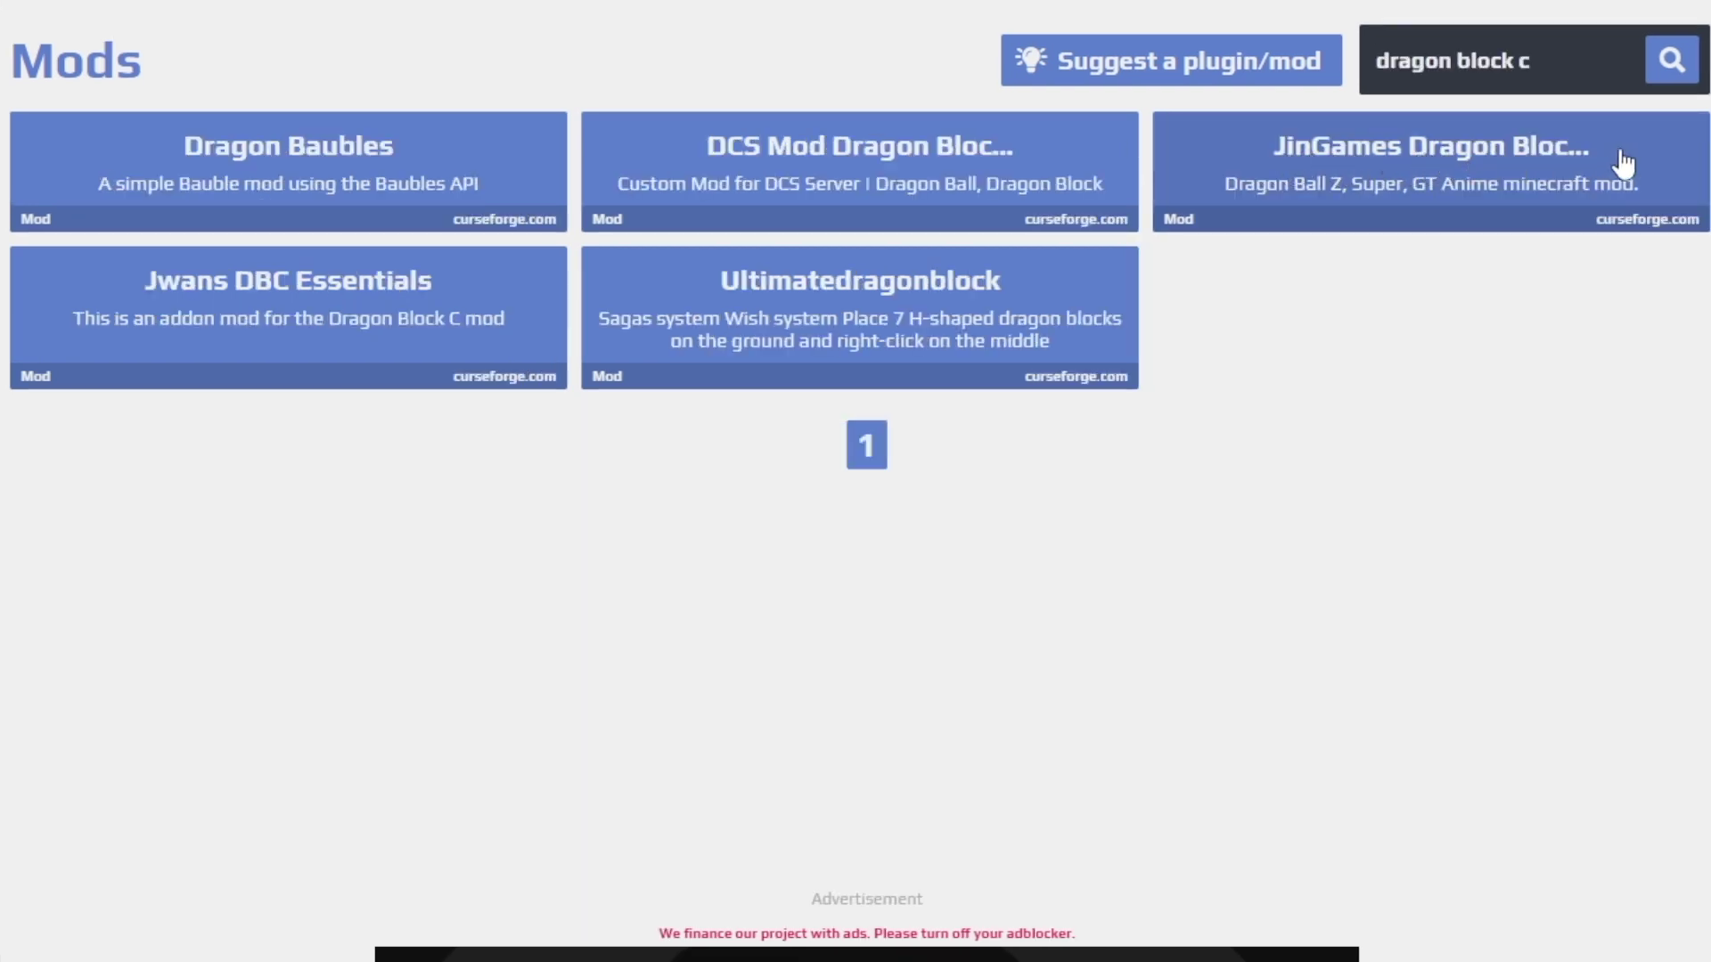
{"action": "left_click", "coordinate": [1328, 178]}
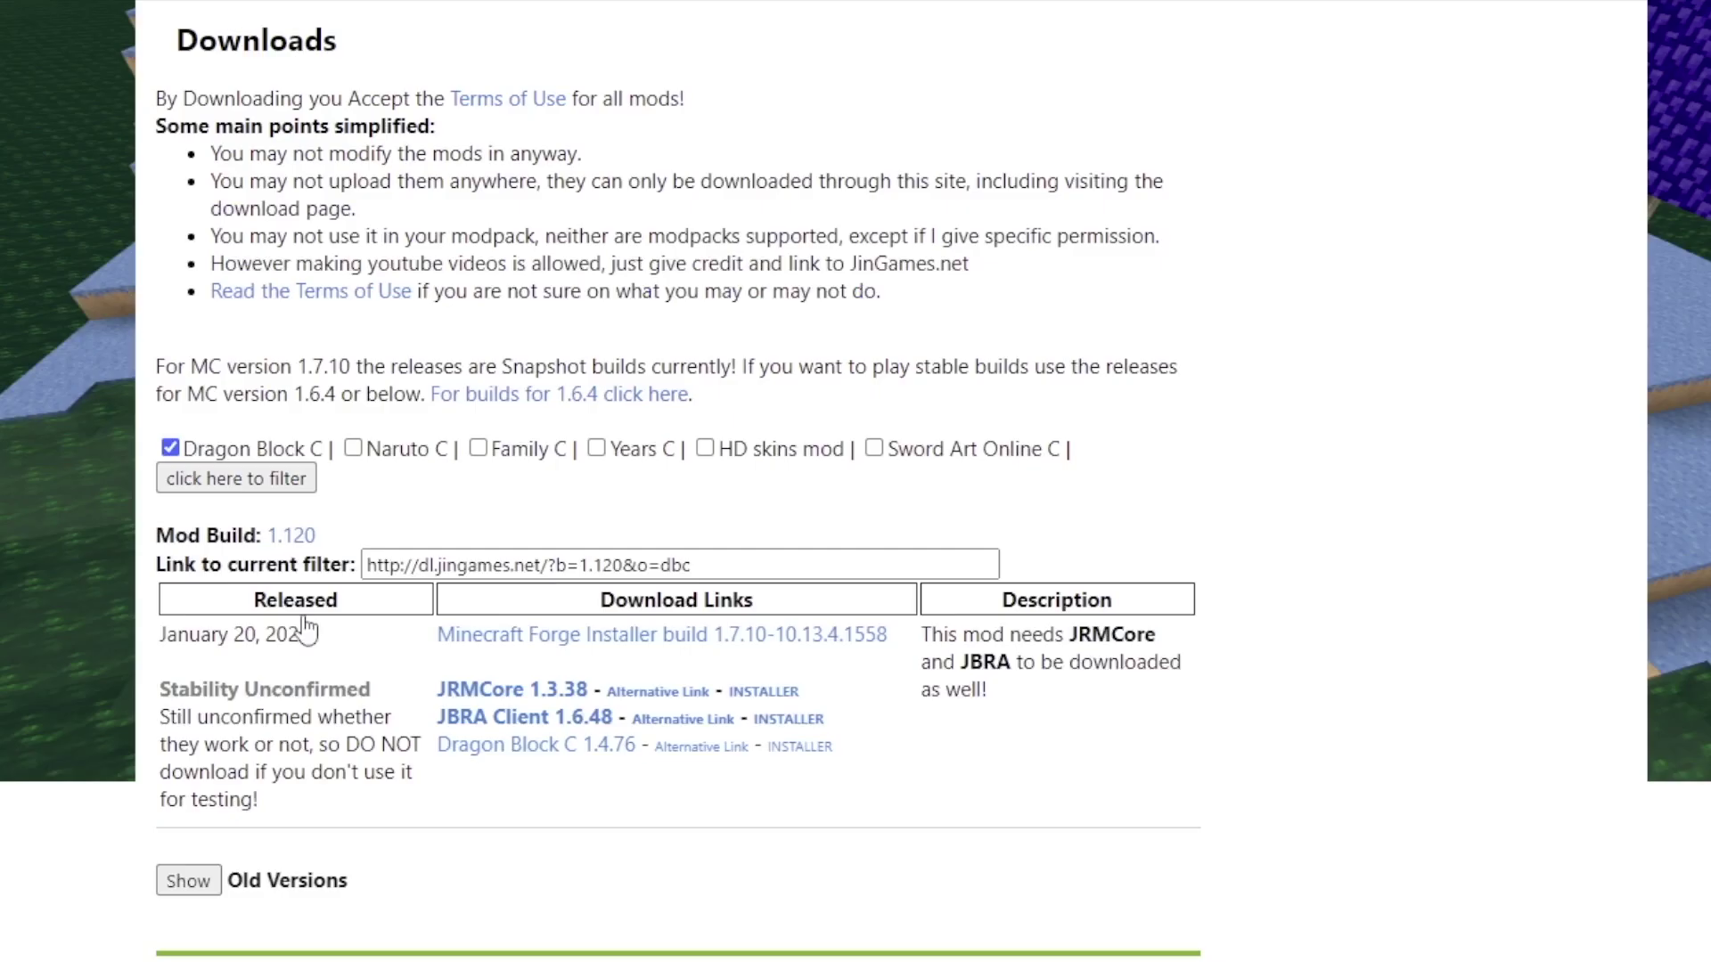
Scroll down to the Dragon Block C 1.7.10 download links table.
{"action": "scroll", "coordinate": [561, 445], "scroll_direction": "down", "scroll_amount": 7}
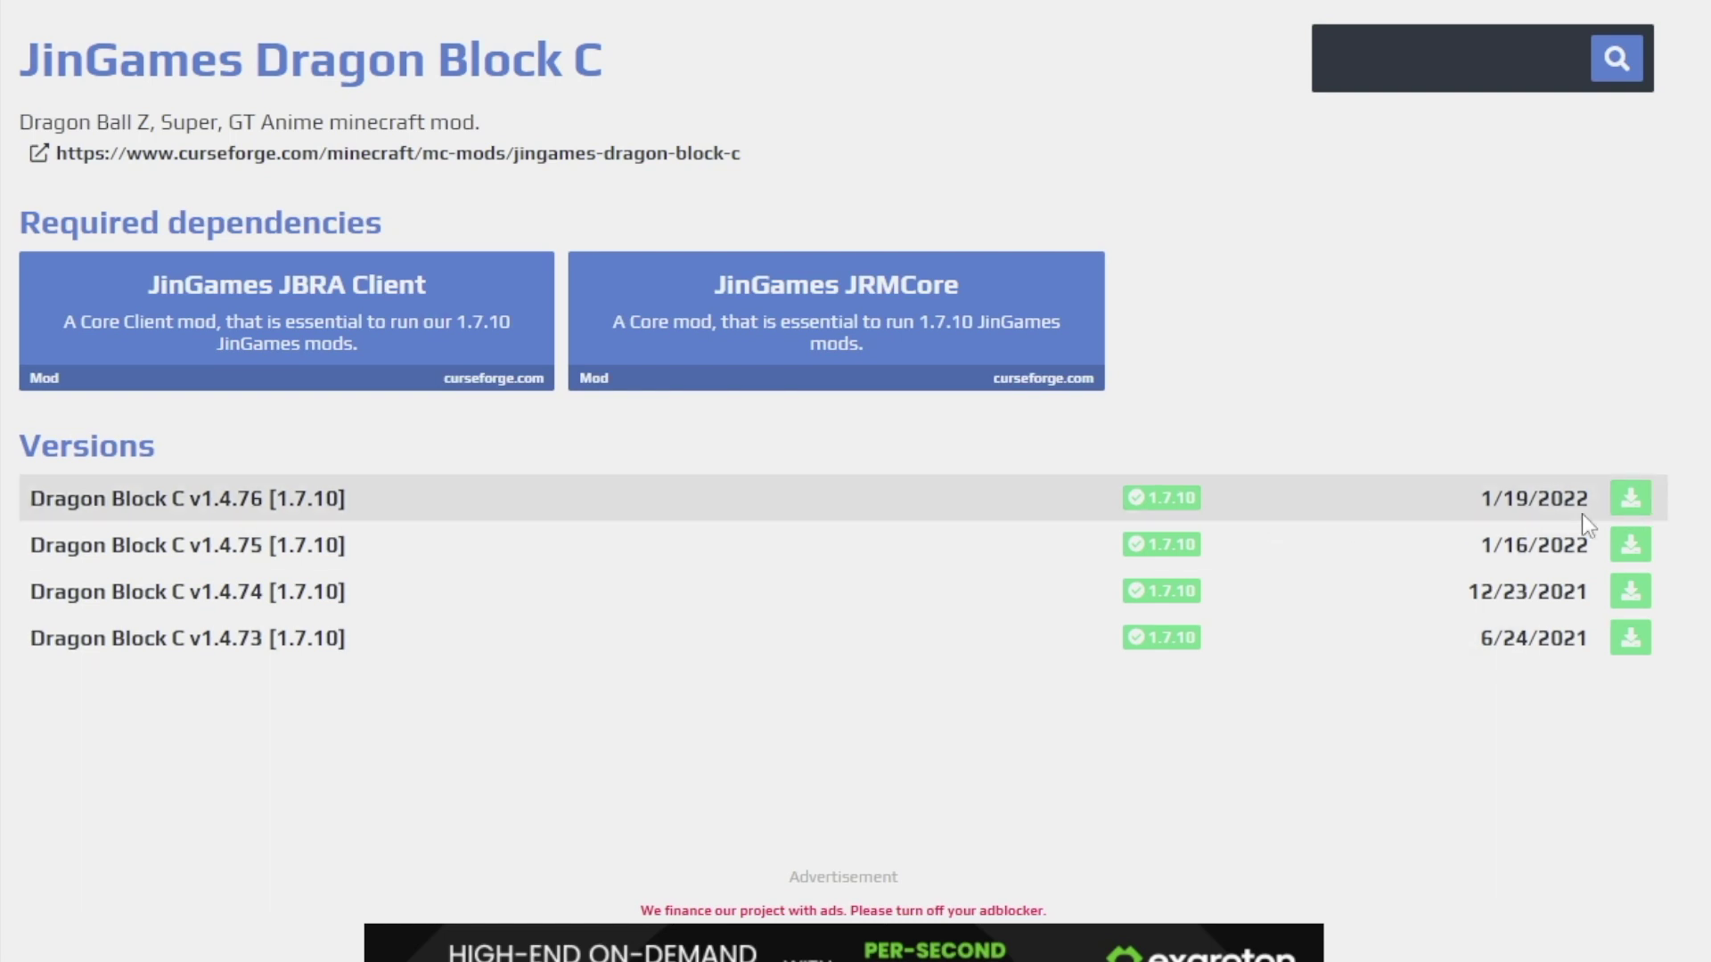
Install Dragon Block C v1.4.76 and its JBRA Client v1.6.48 dependency from a new tab.
{"action": "left_click", "coordinate": [1630, 501]}
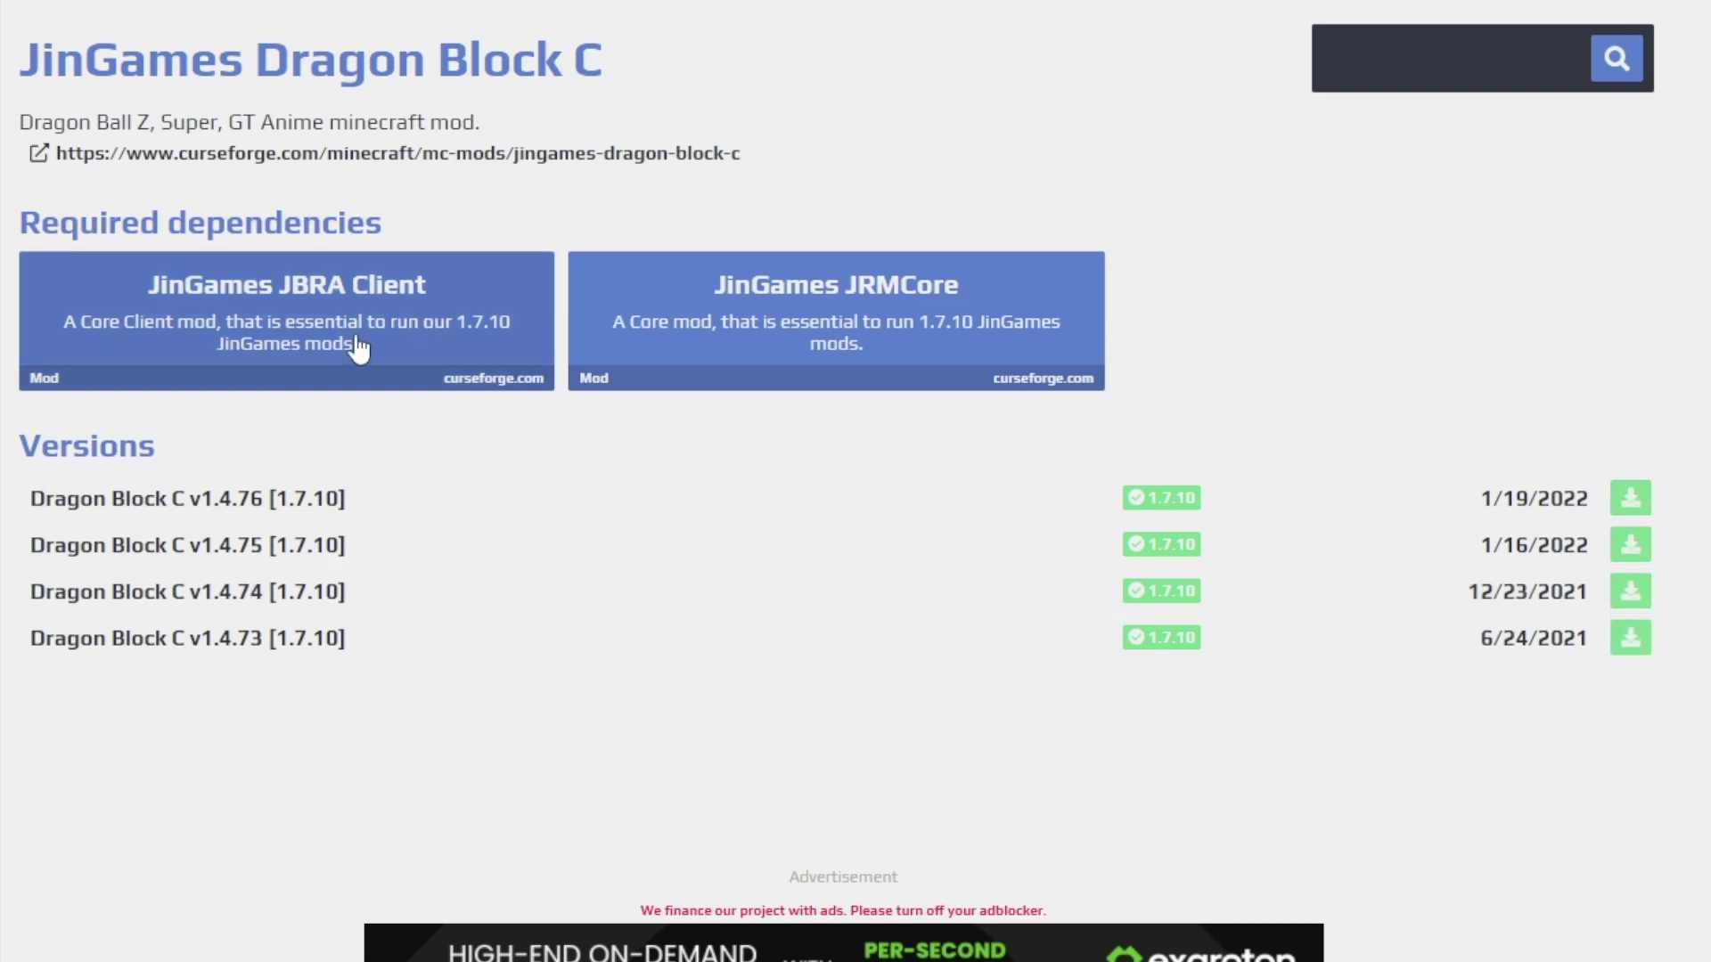
{"action": "right_click", "coordinate": [321, 317]}
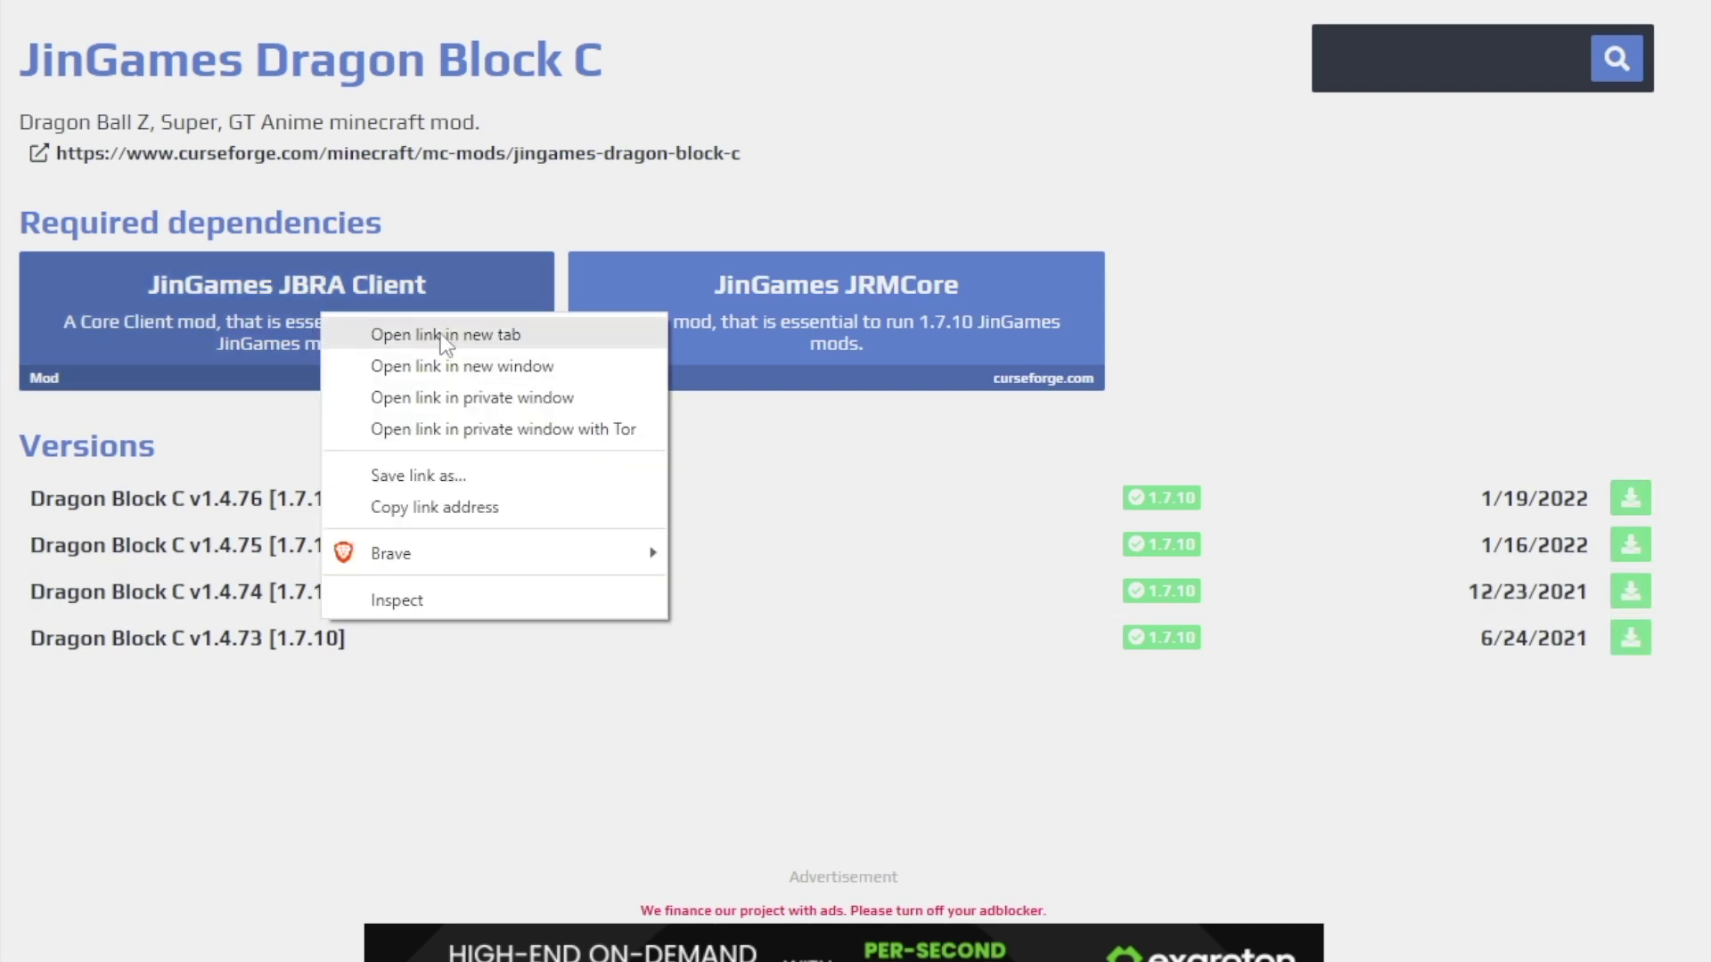
{"action": "left_click", "coordinate": [440, 331]}
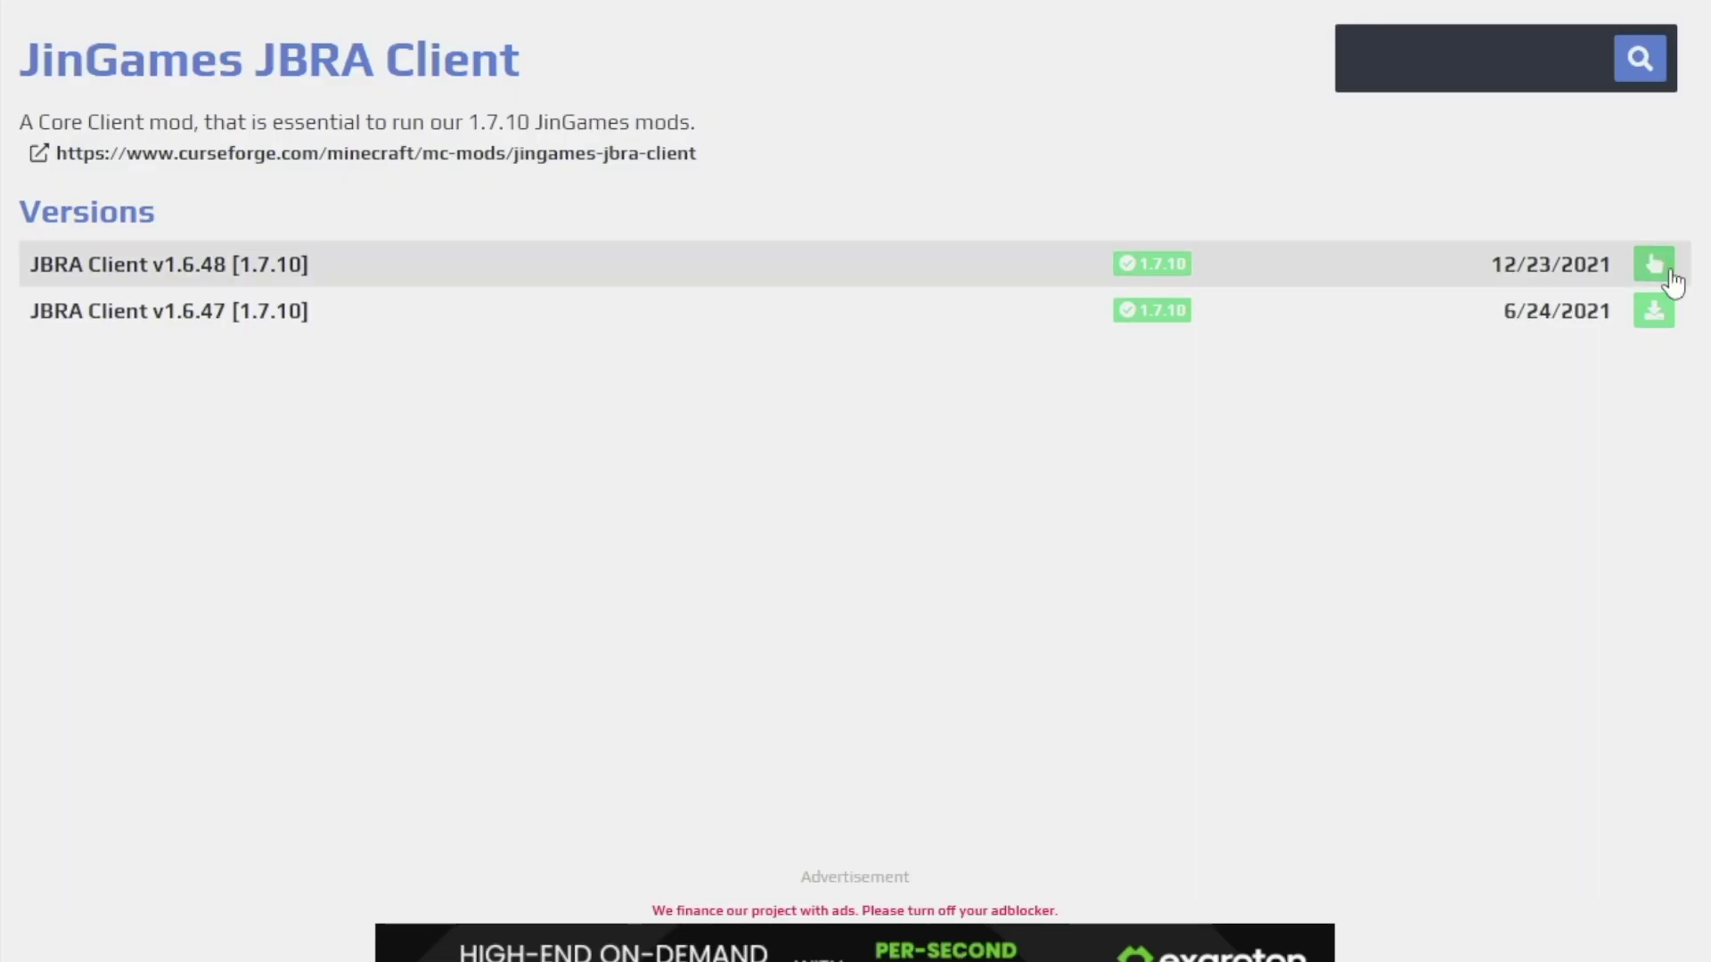
{"action": "left_click", "coordinate": [1665, 266]}
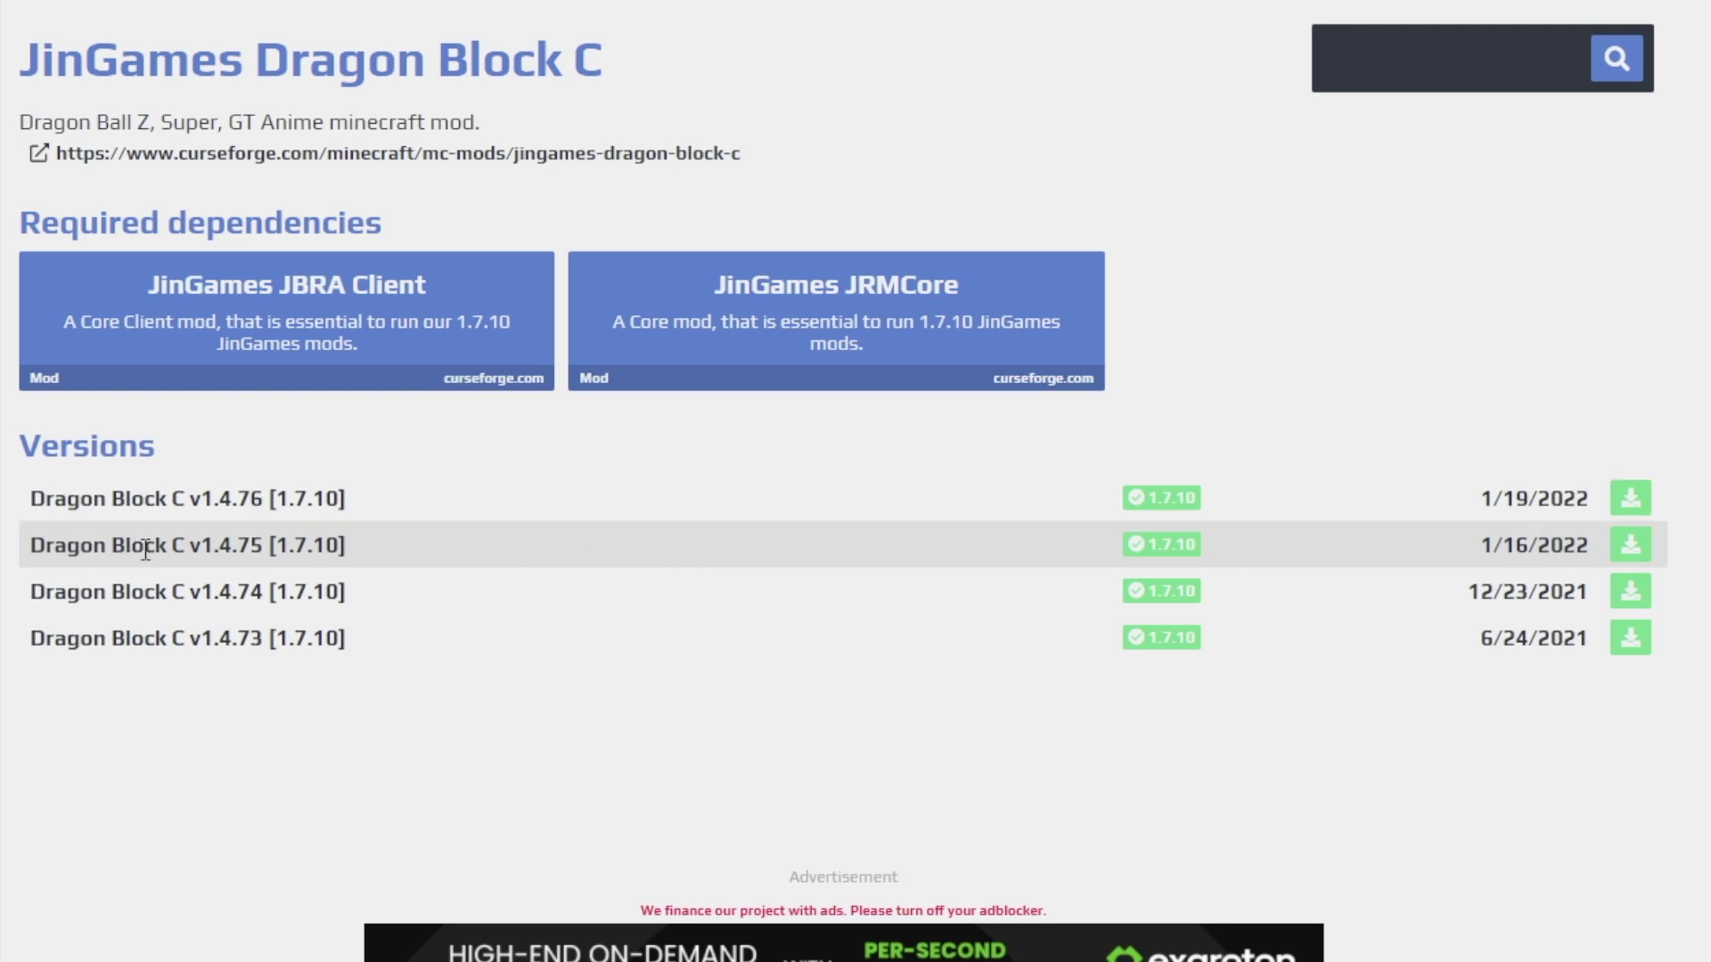
Install the JRMCore v1.3.38 dependency from its page in a new tab.
{"action": "right_click", "coordinate": [729, 318]}
{"action": "left_click", "coordinate": [802, 349]}
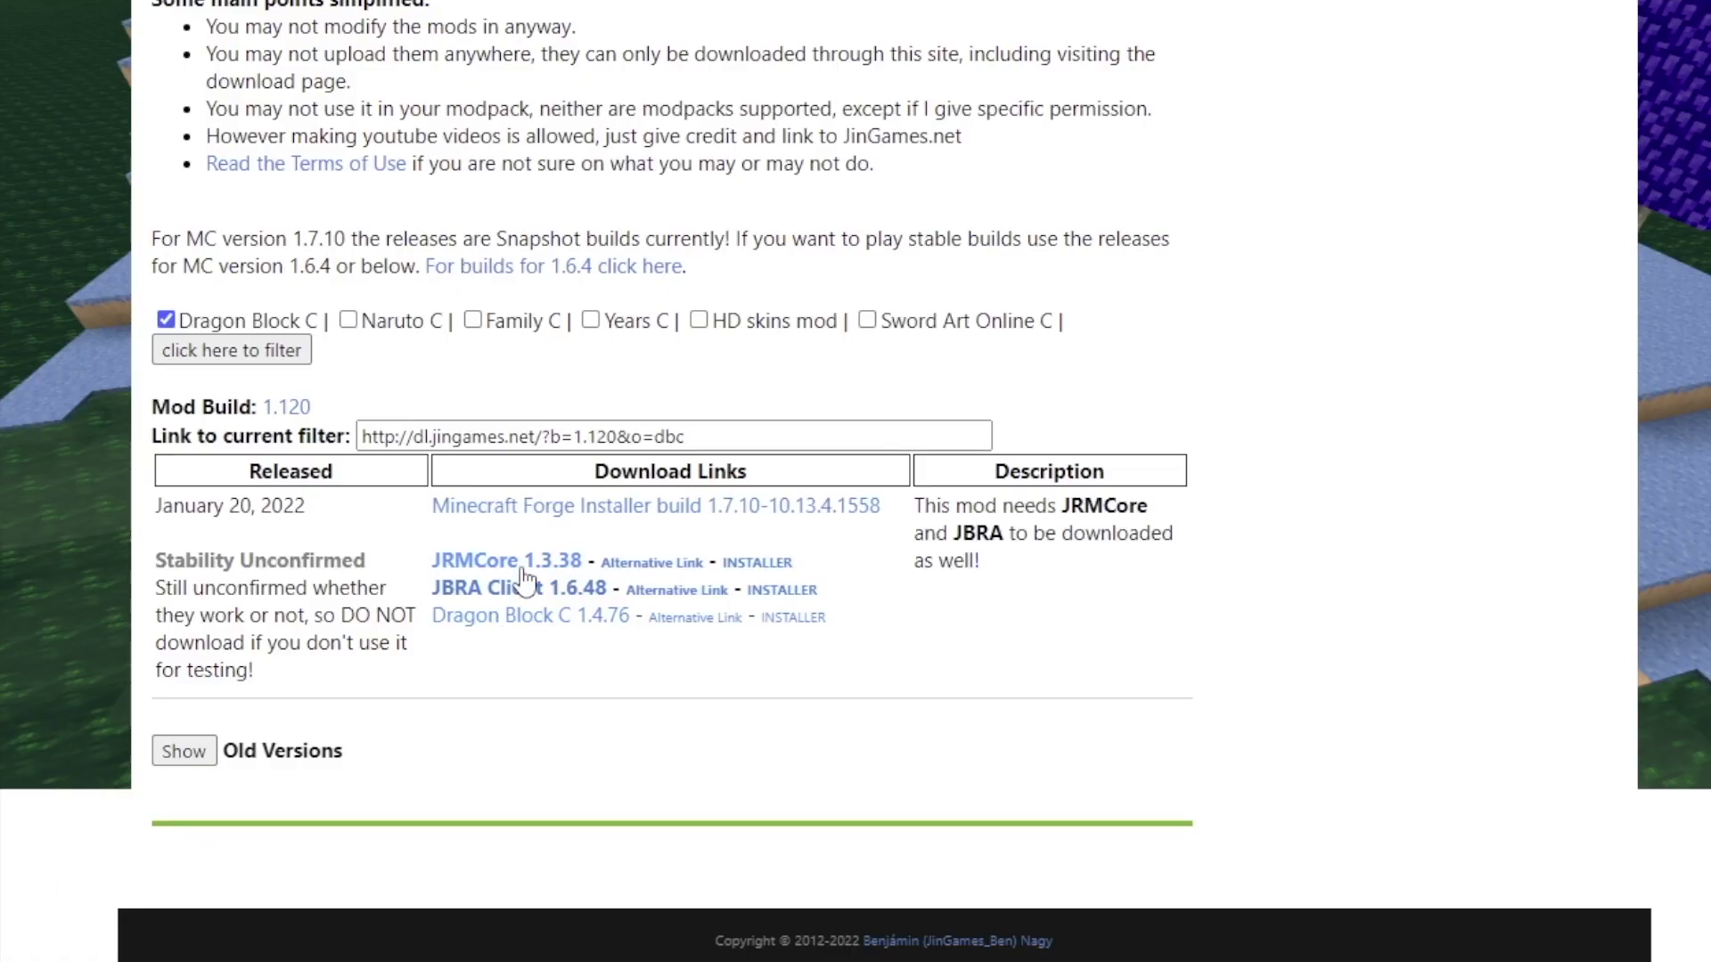
{"action": "left_click", "coordinate": [558, 568]}
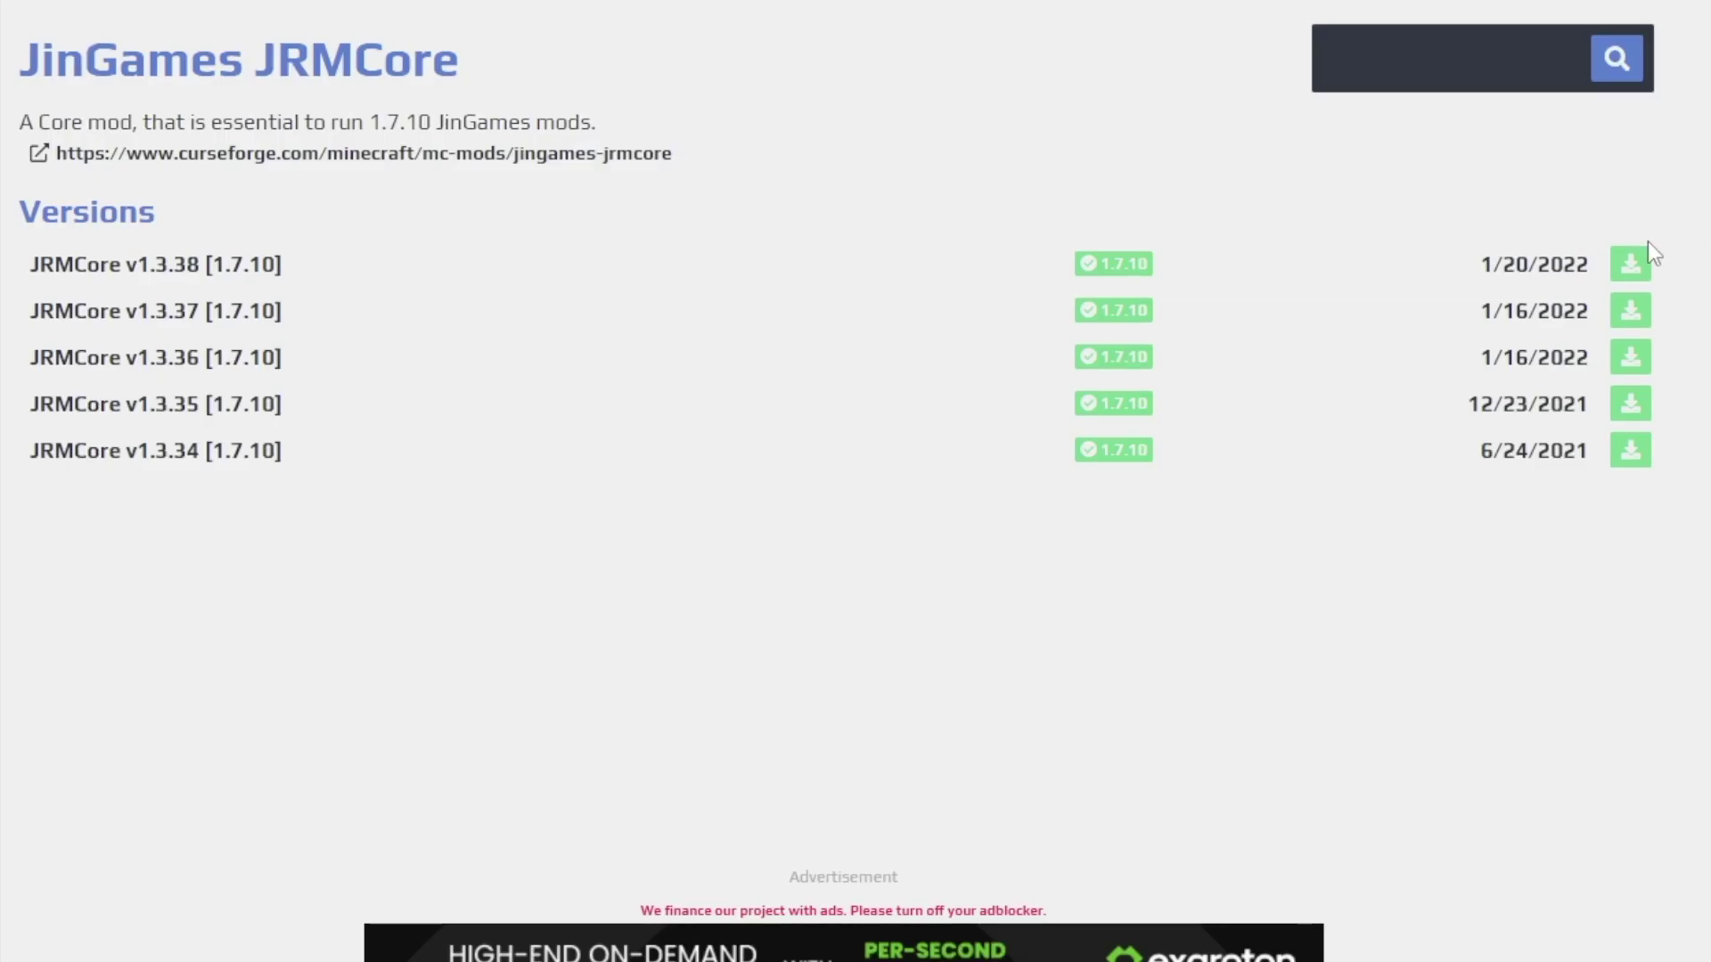
{"action": "left_click", "coordinate": [1630, 264]}
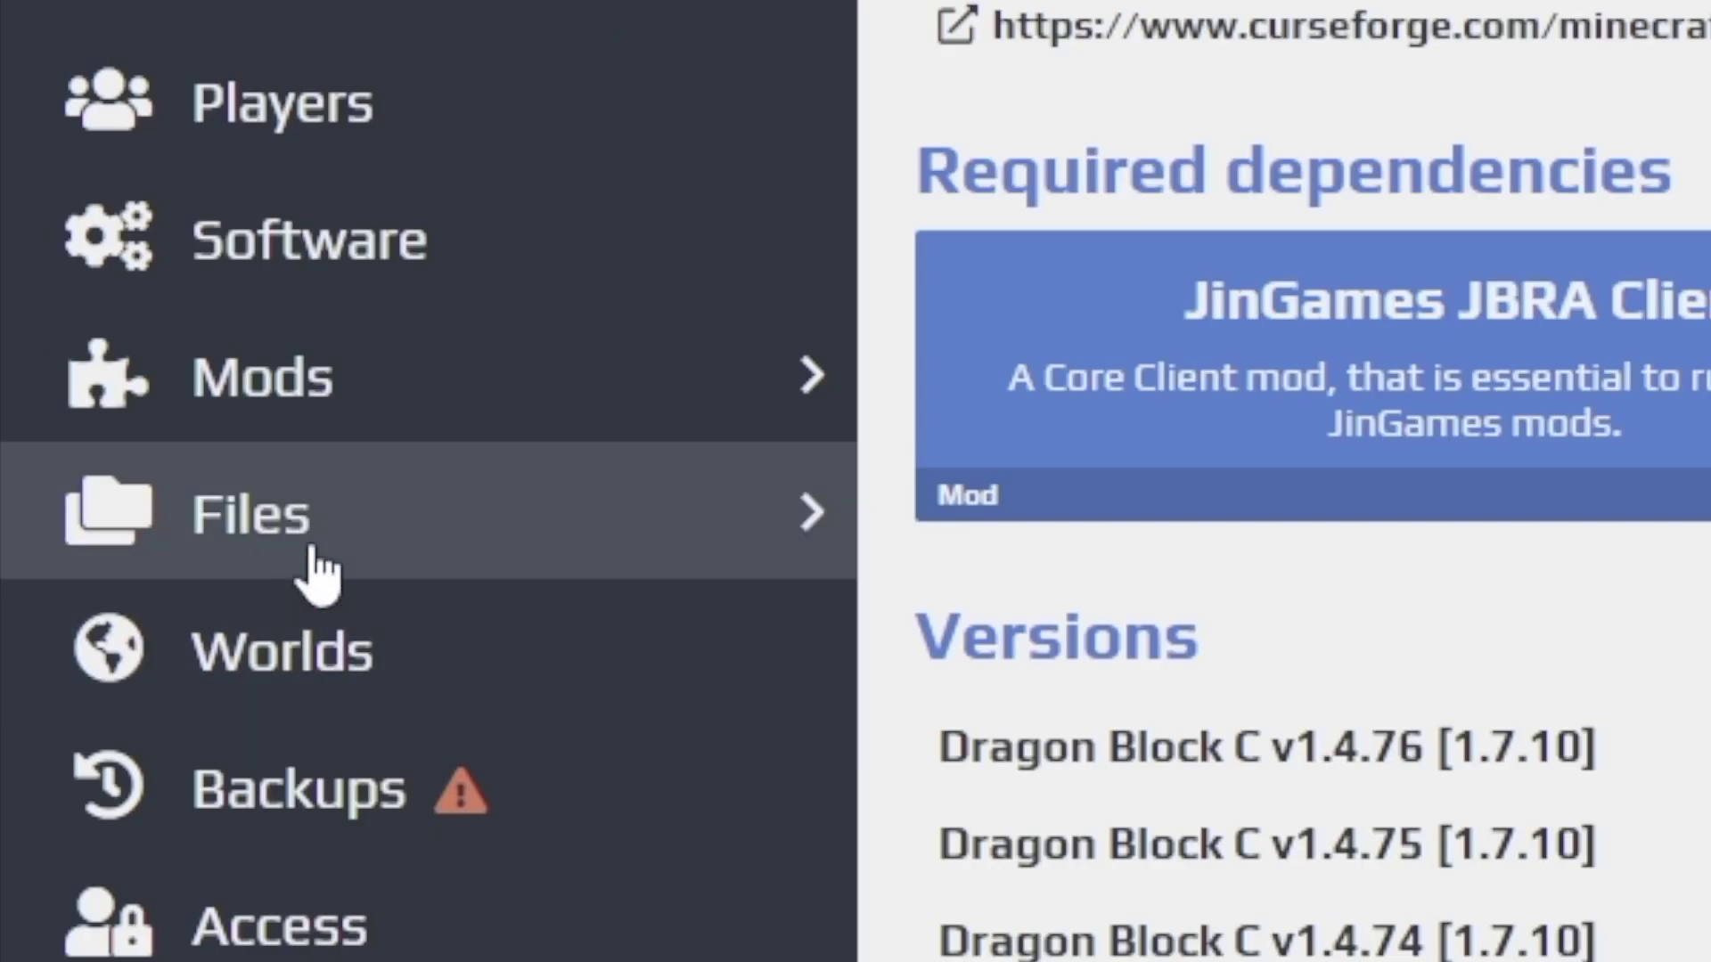
Open the server's mods folder to confirm the three mod .jar files are present.
{"action": "left_click", "coordinate": [98, 540]}
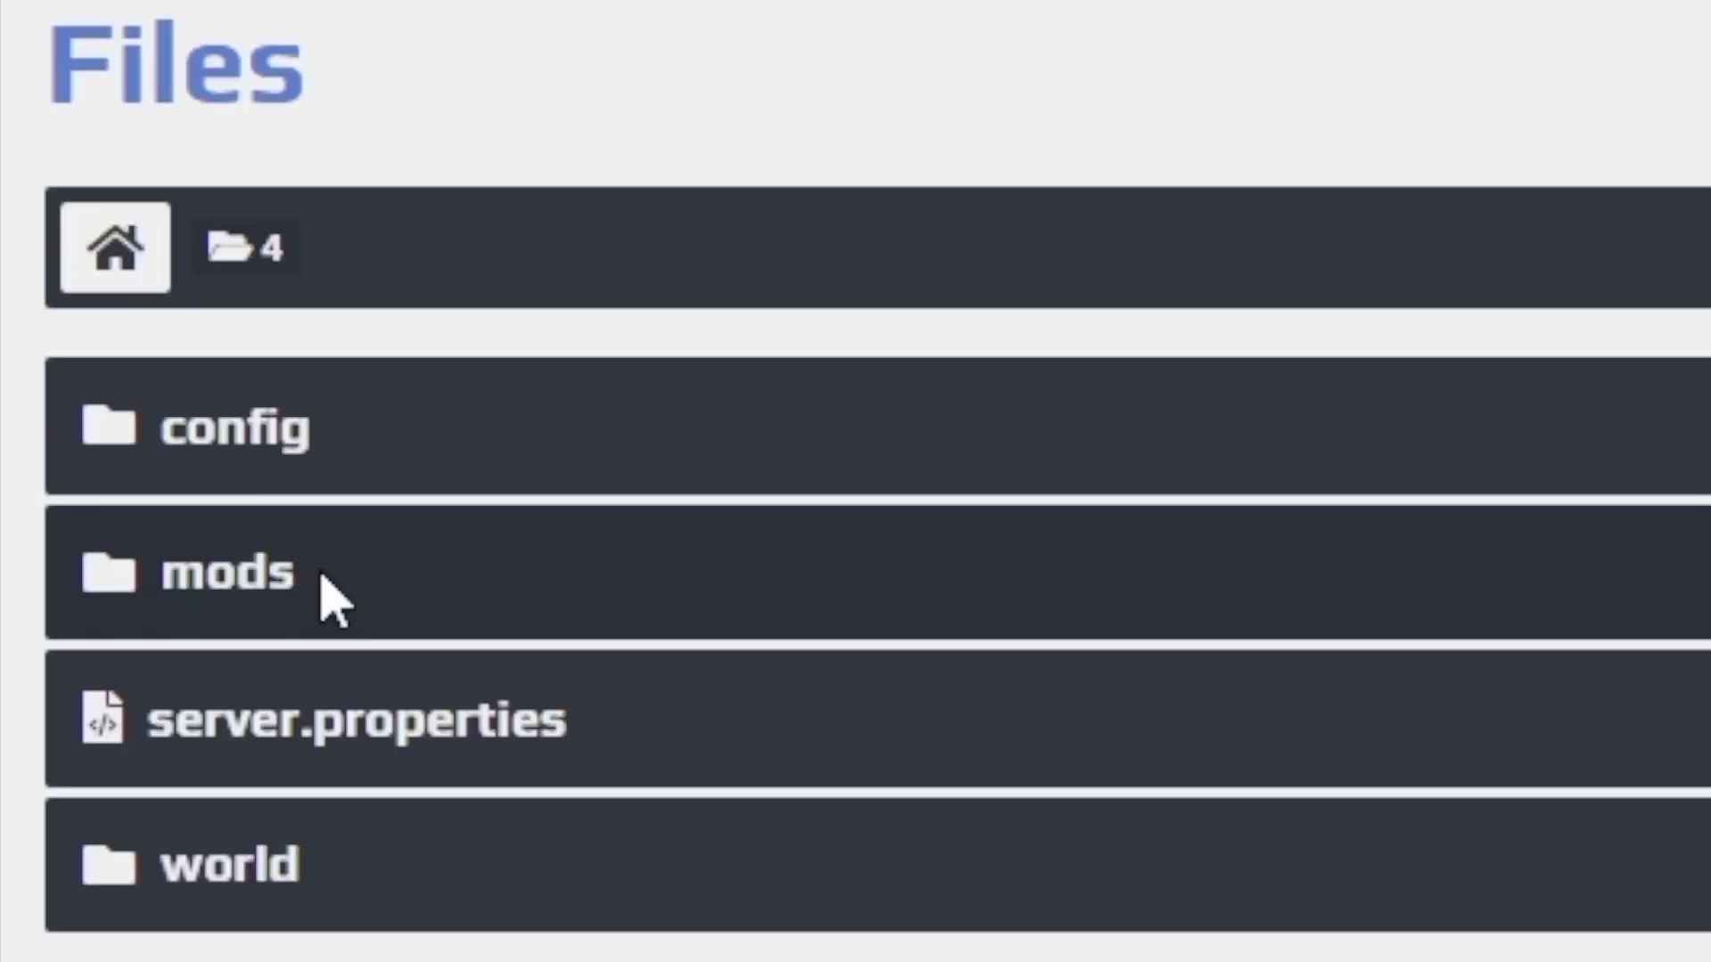
{"action": "left_click", "coordinate": [322, 579]}
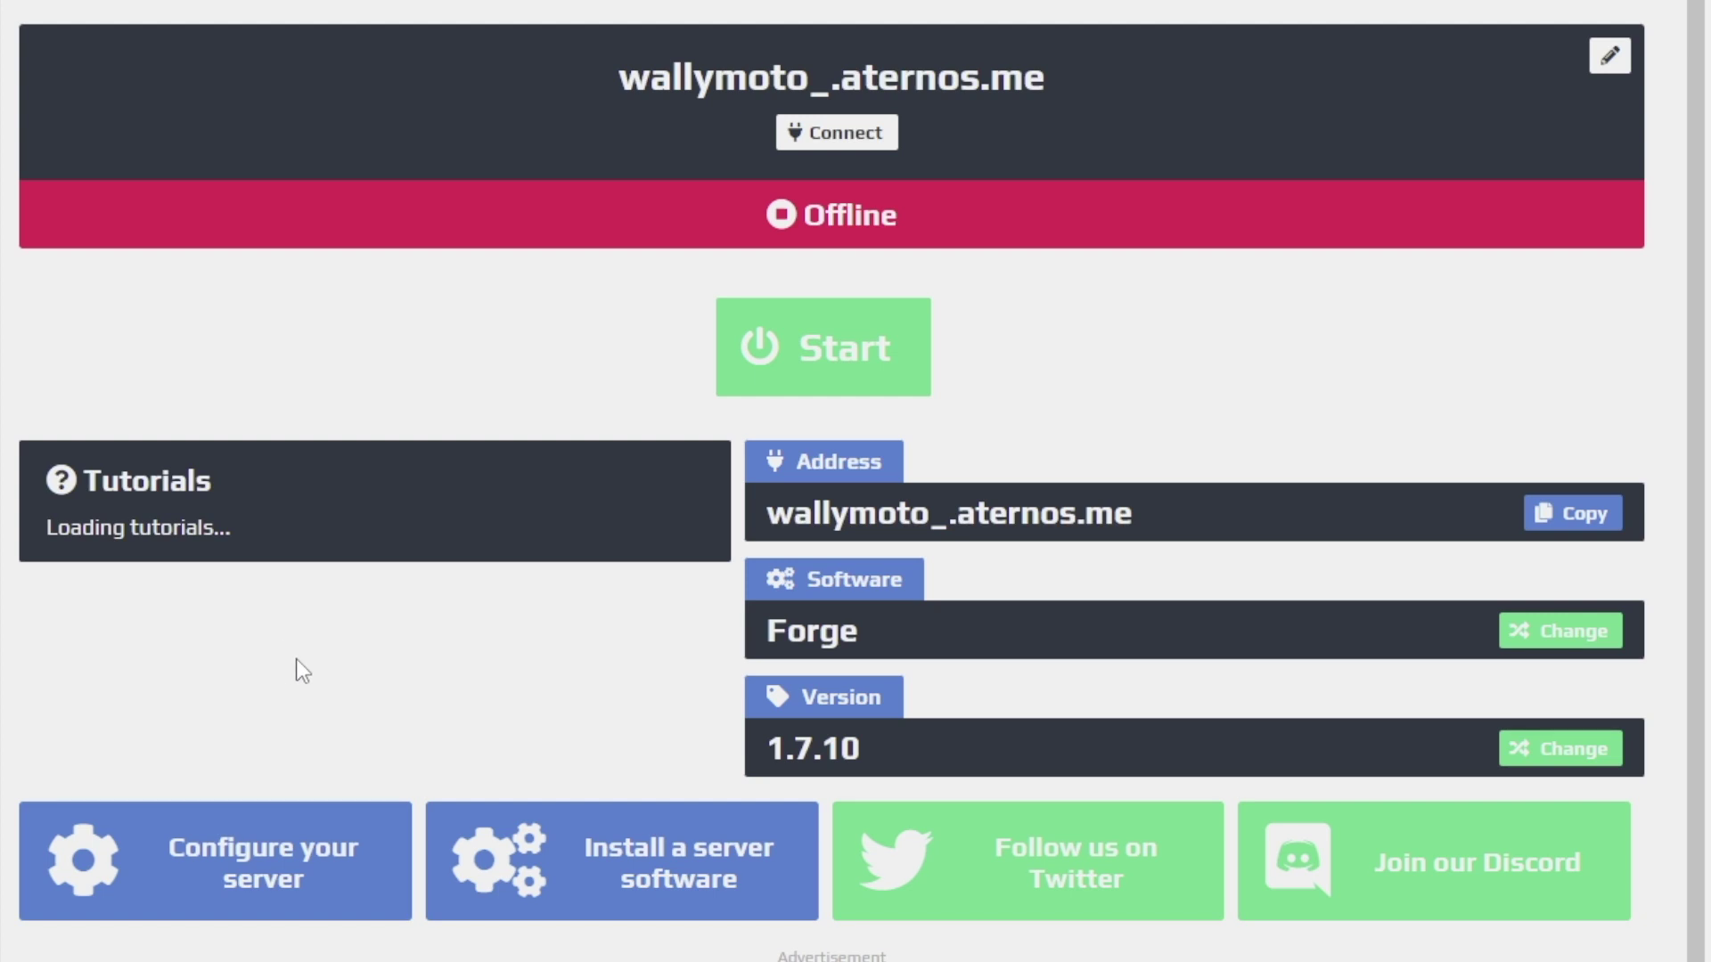
{"action": "scroll", "coordinate": [297, 666], "scroll_direction": "down", "scroll_amount": 1}
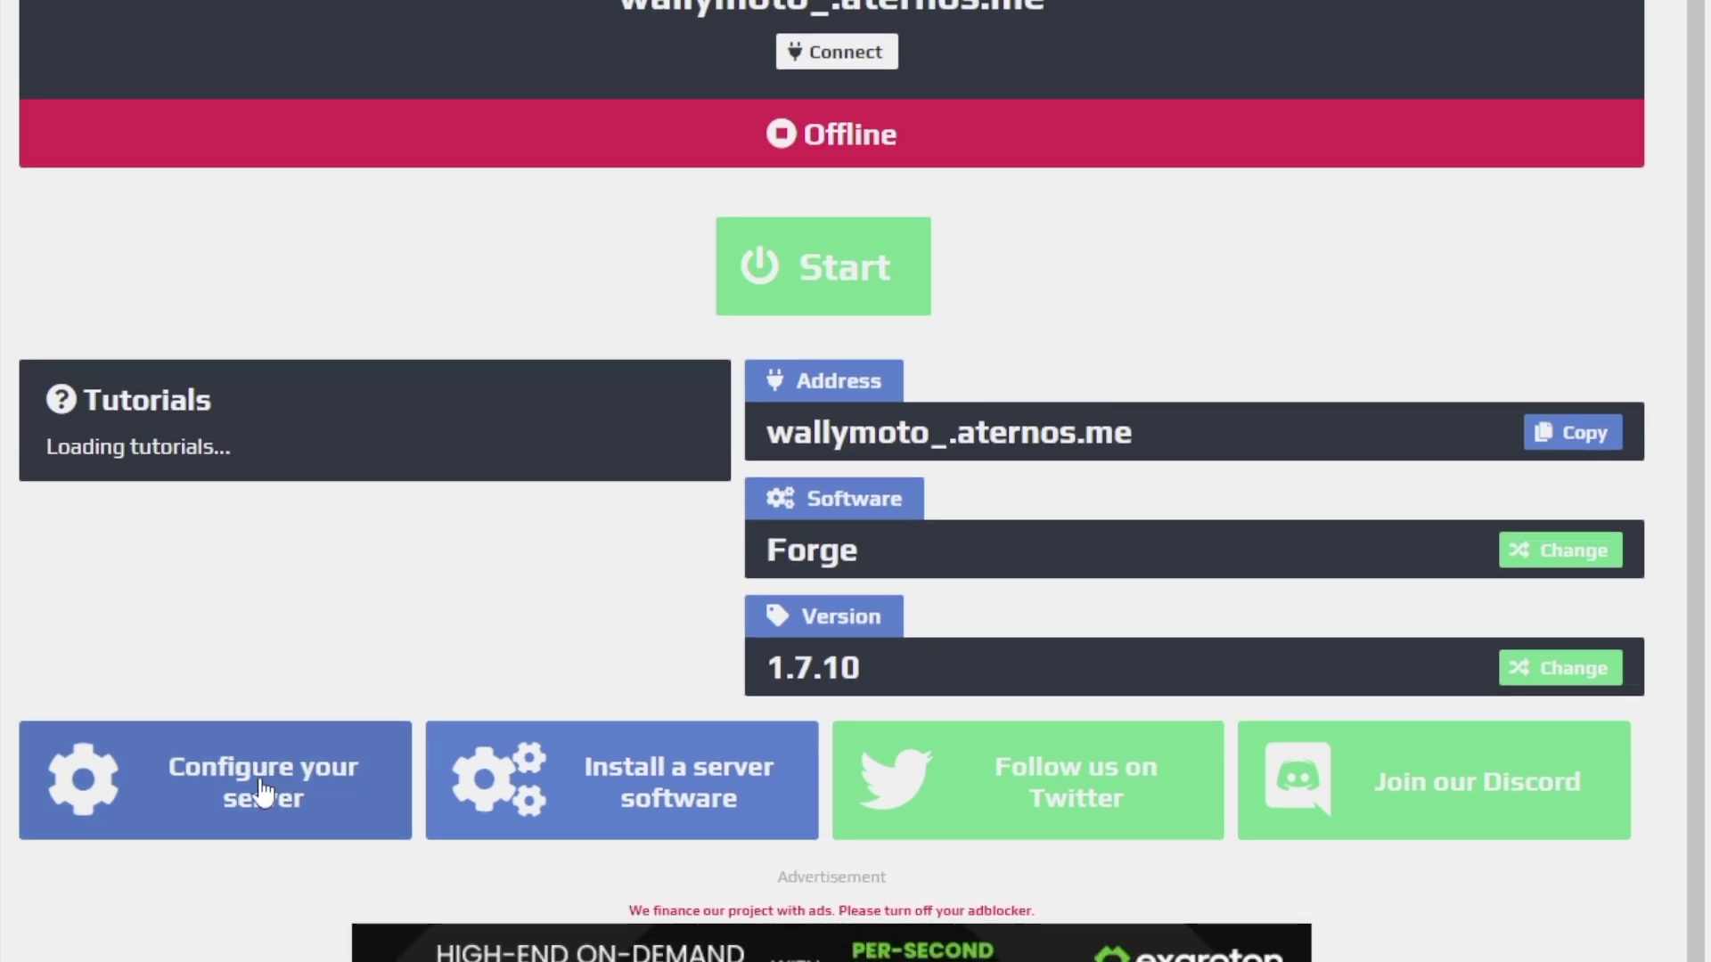
{"action": "left_click", "coordinate": [263, 791]}
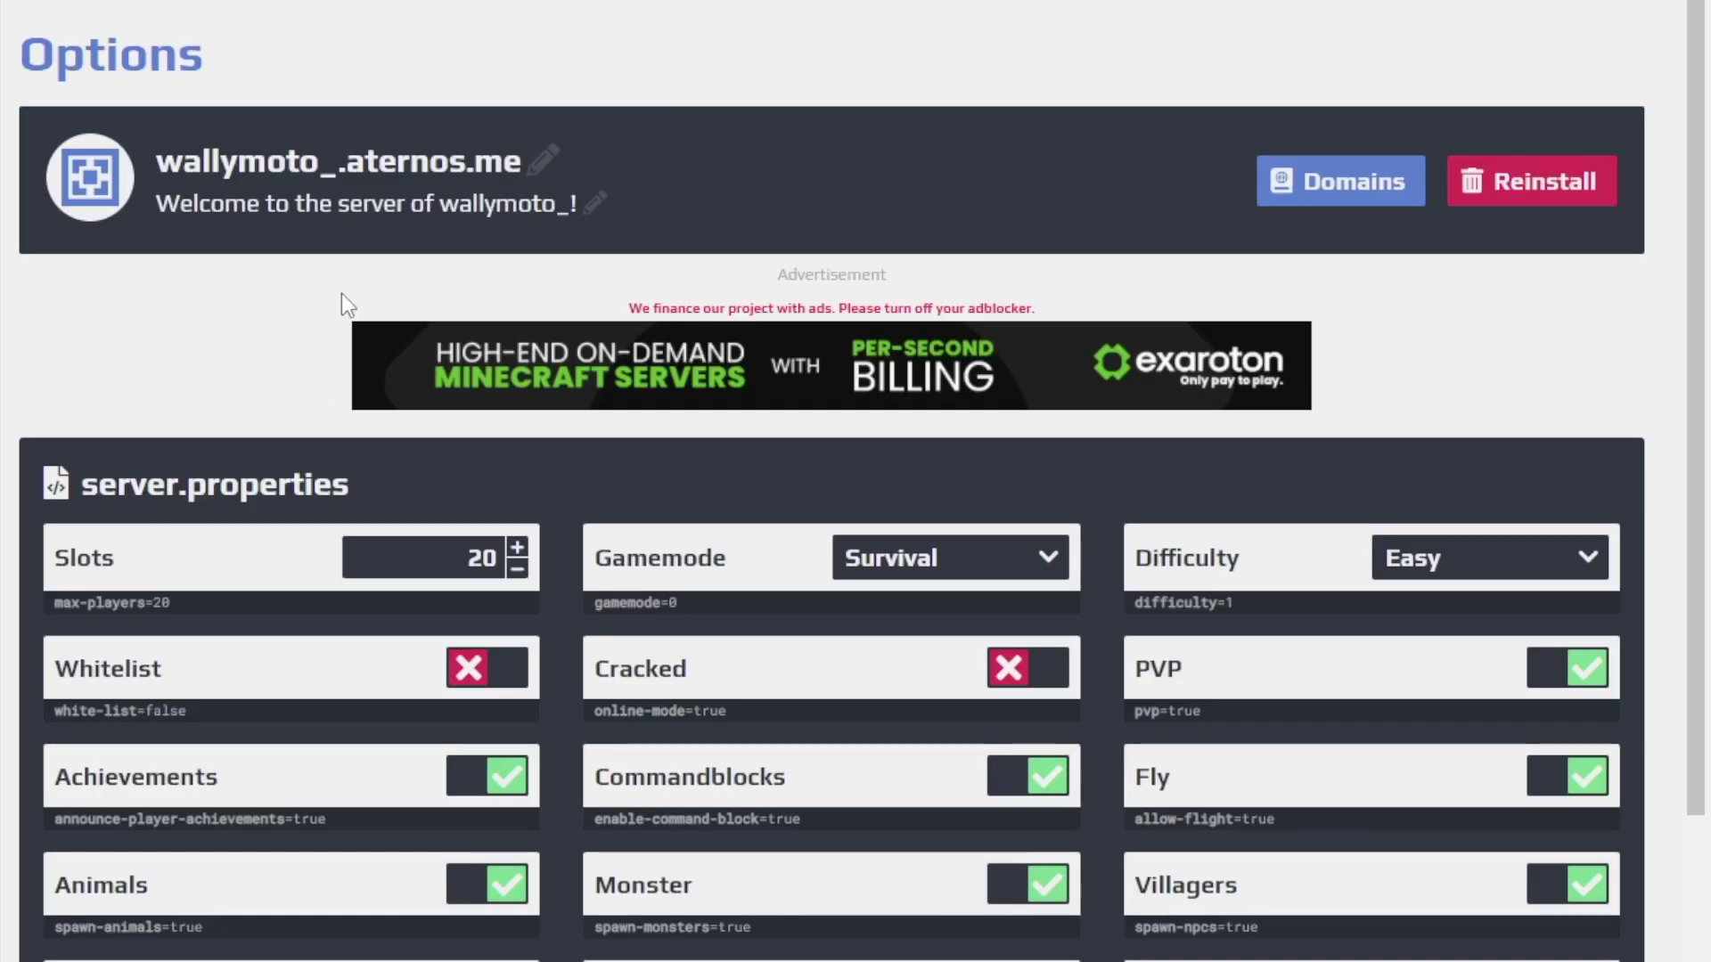
{"action": "scroll", "coordinate": [340, 292], "scroll_direction": "down", "scroll_amount": 2}
{"action": "scroll", "coordinate": [334, 291], "scroll_direction": "down", "scroll_amount": 1}
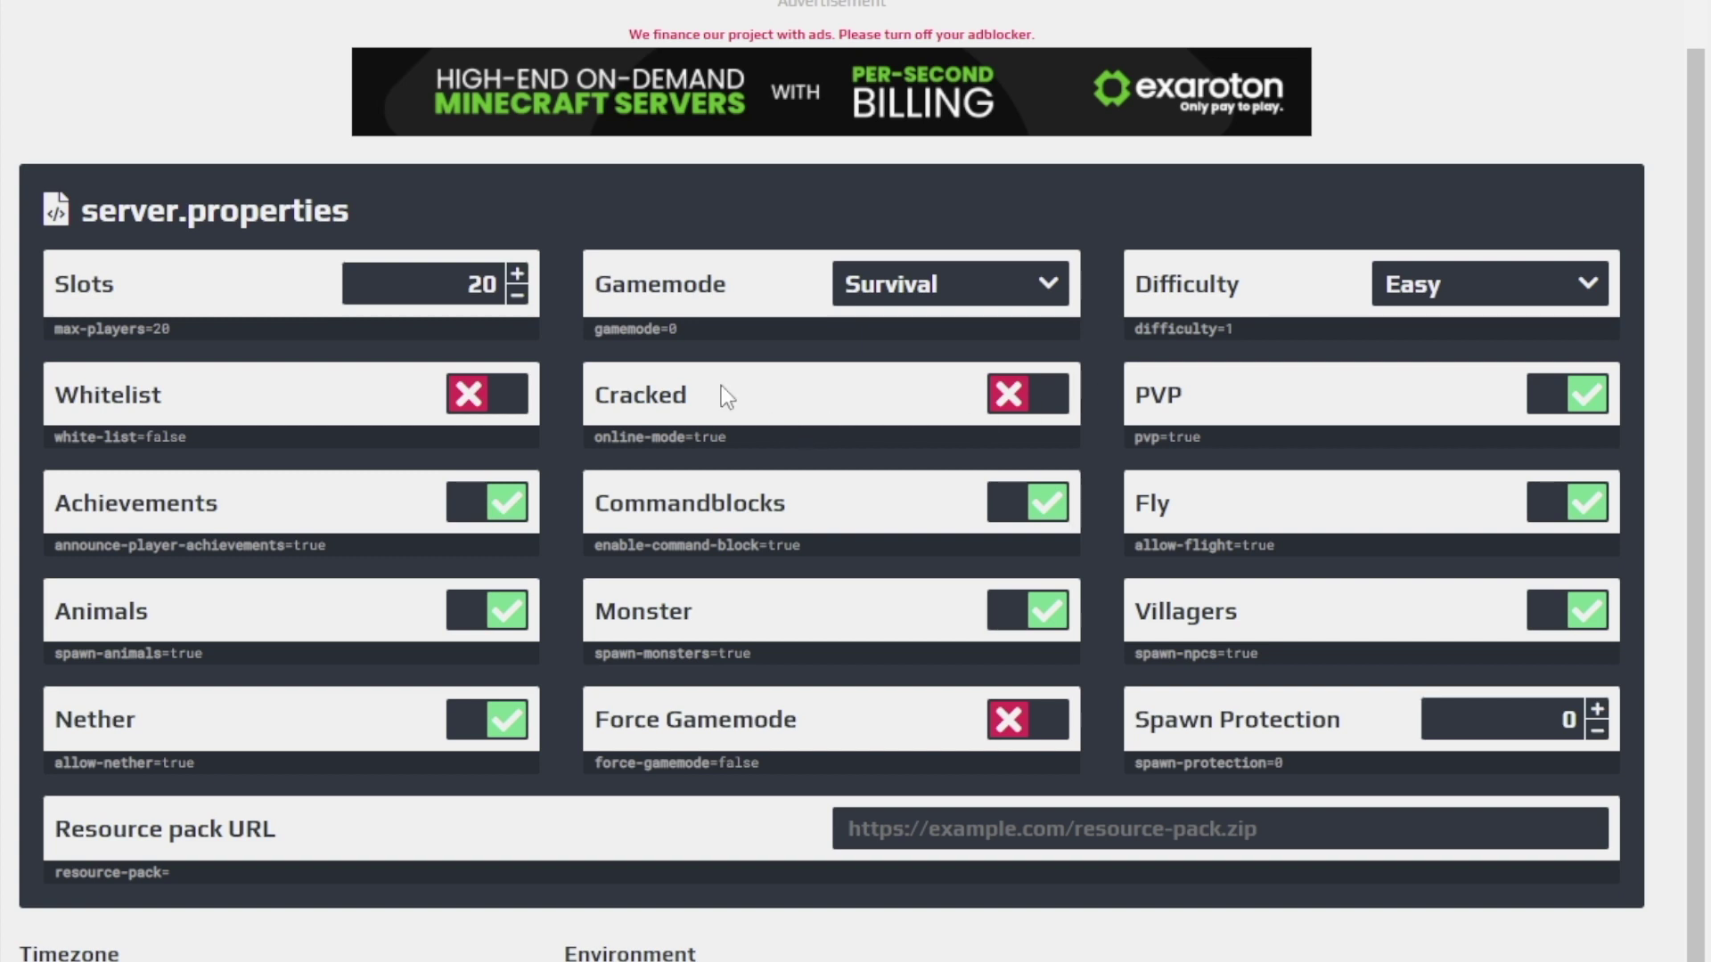
{"action": "scroll", "coordinate": [187, 417], "scroll_direction": "down", "scroll_amount": 1}
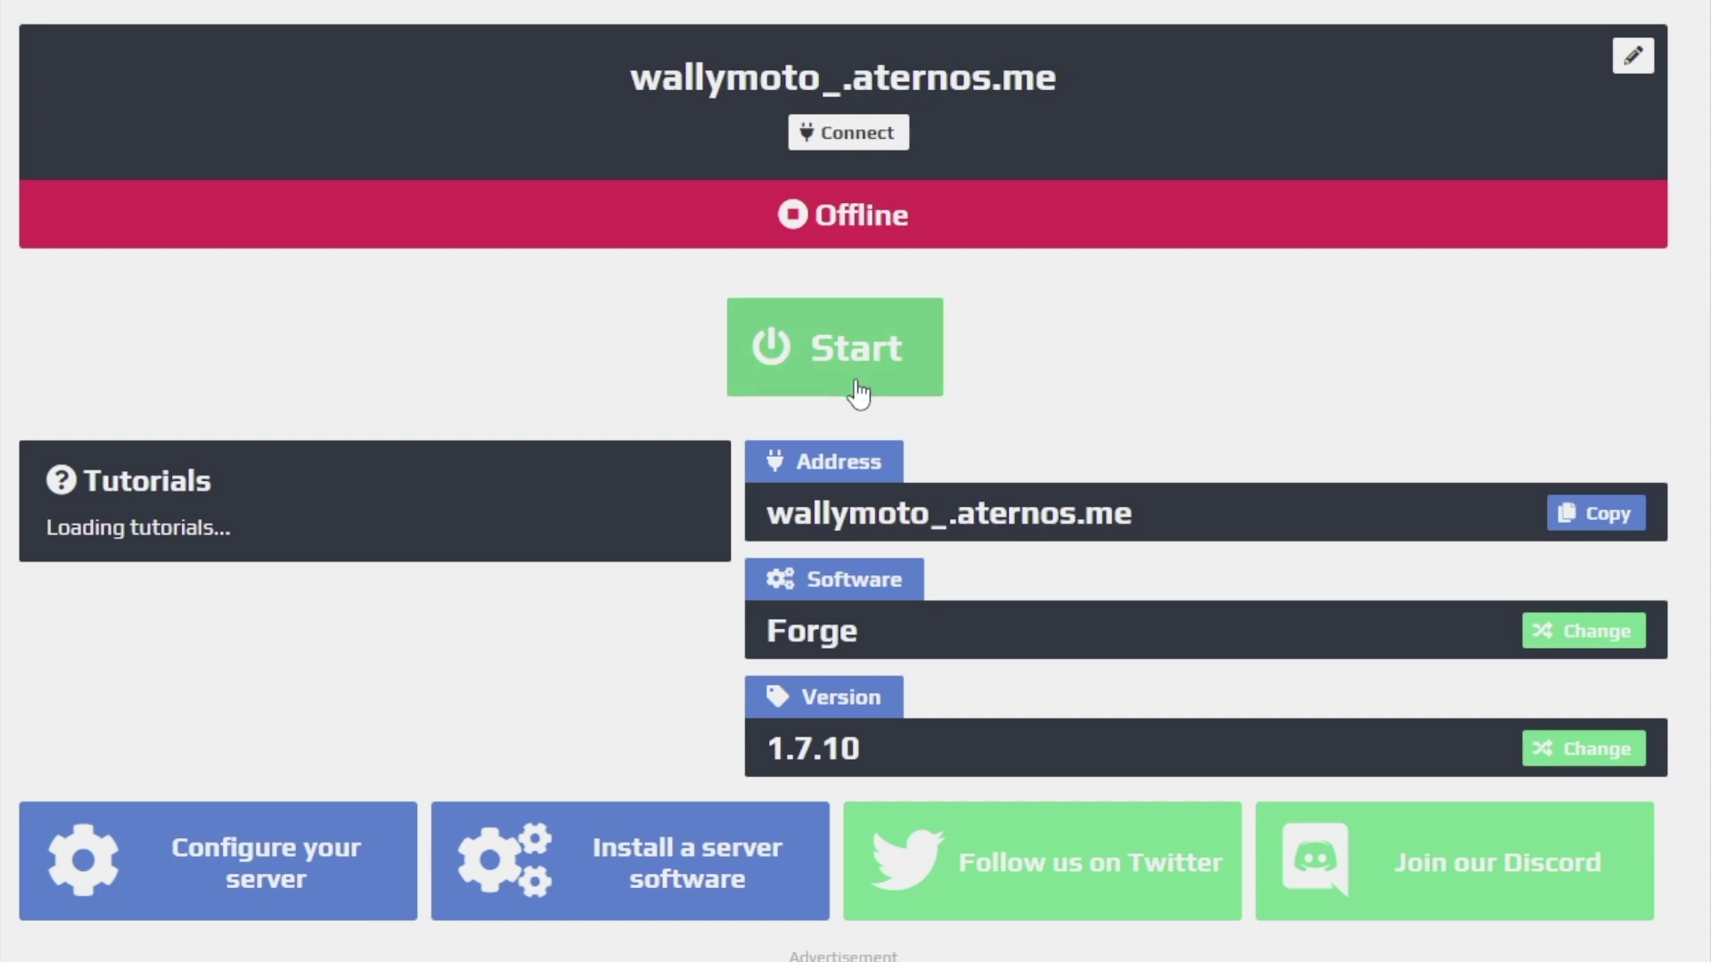
Start the server, accepting the EULA and queue notifications, then view its console once online.
{"action": "left_click", "coordinate": [838, 343]}
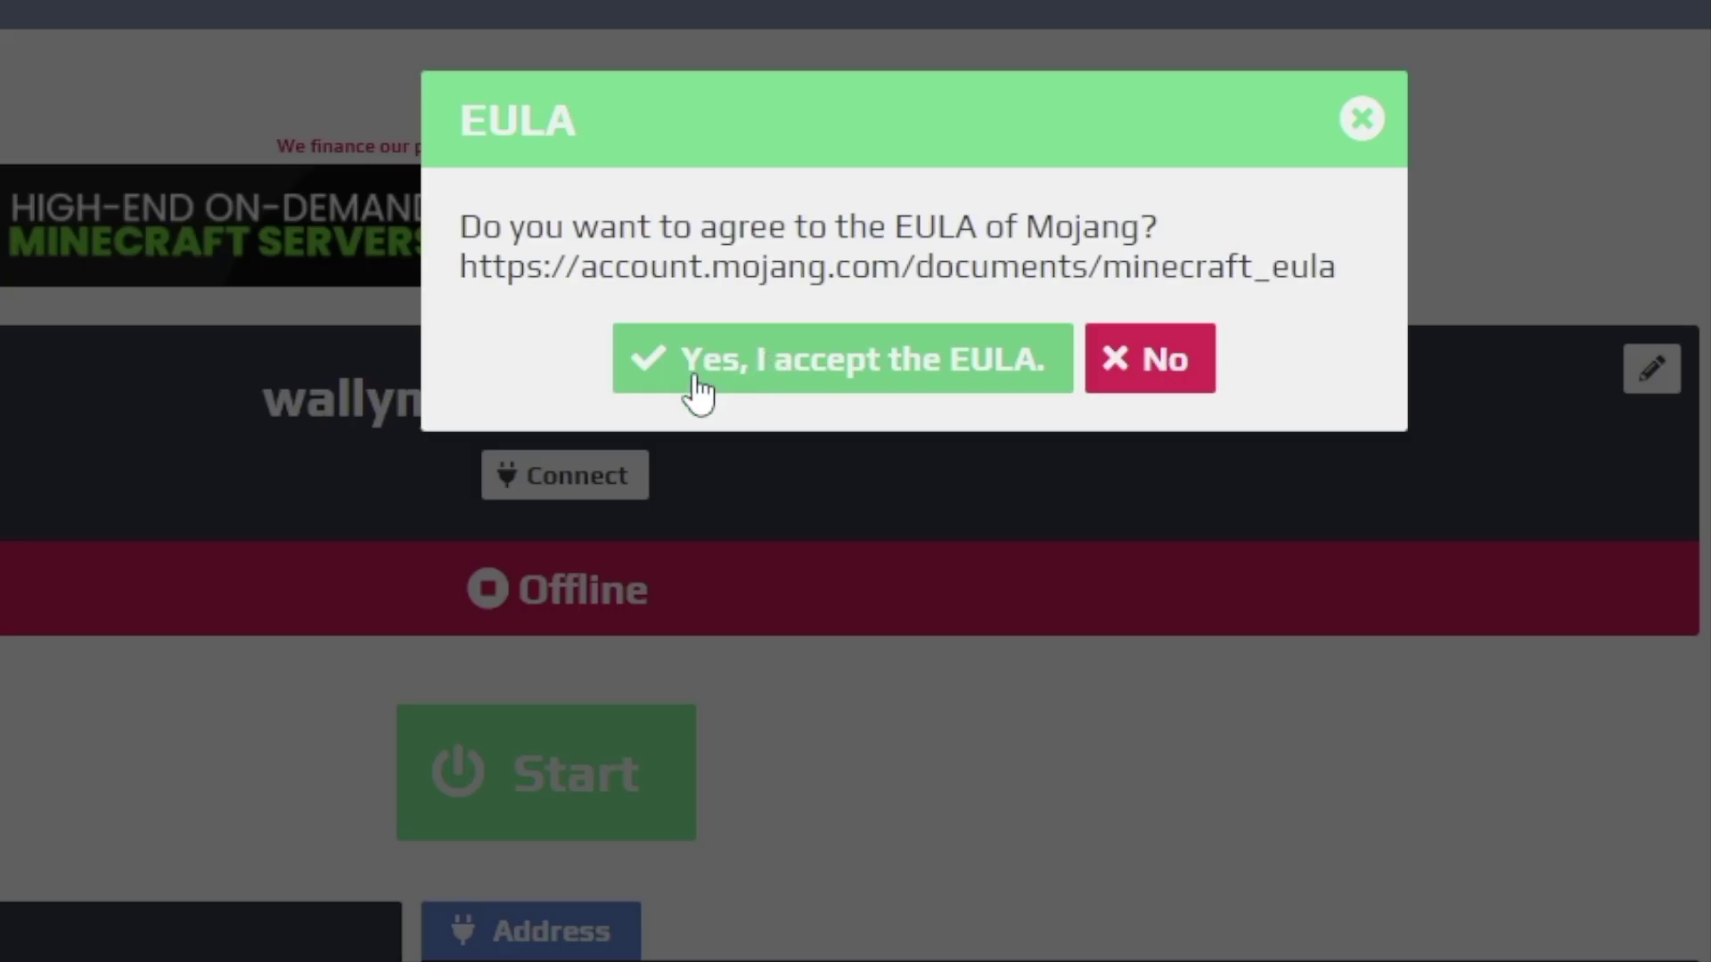
{"action": "left_click", "coordinate": [702, 375]}
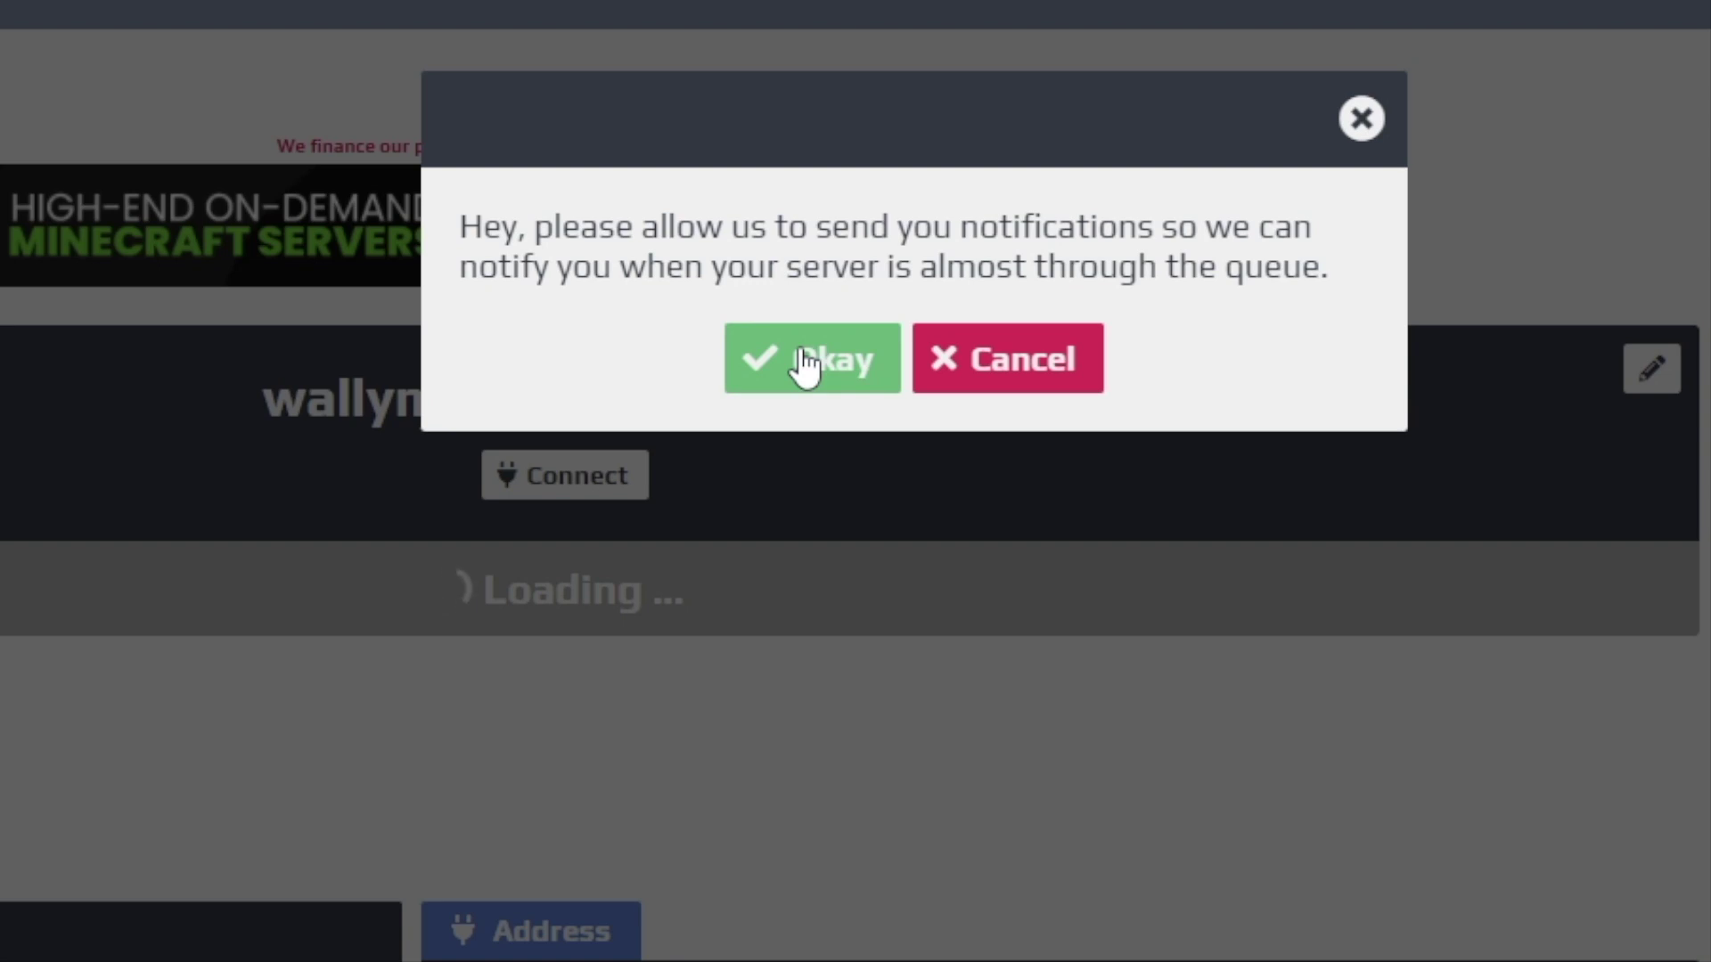
{"action": "left_click", "coordinate": [796, 372]}
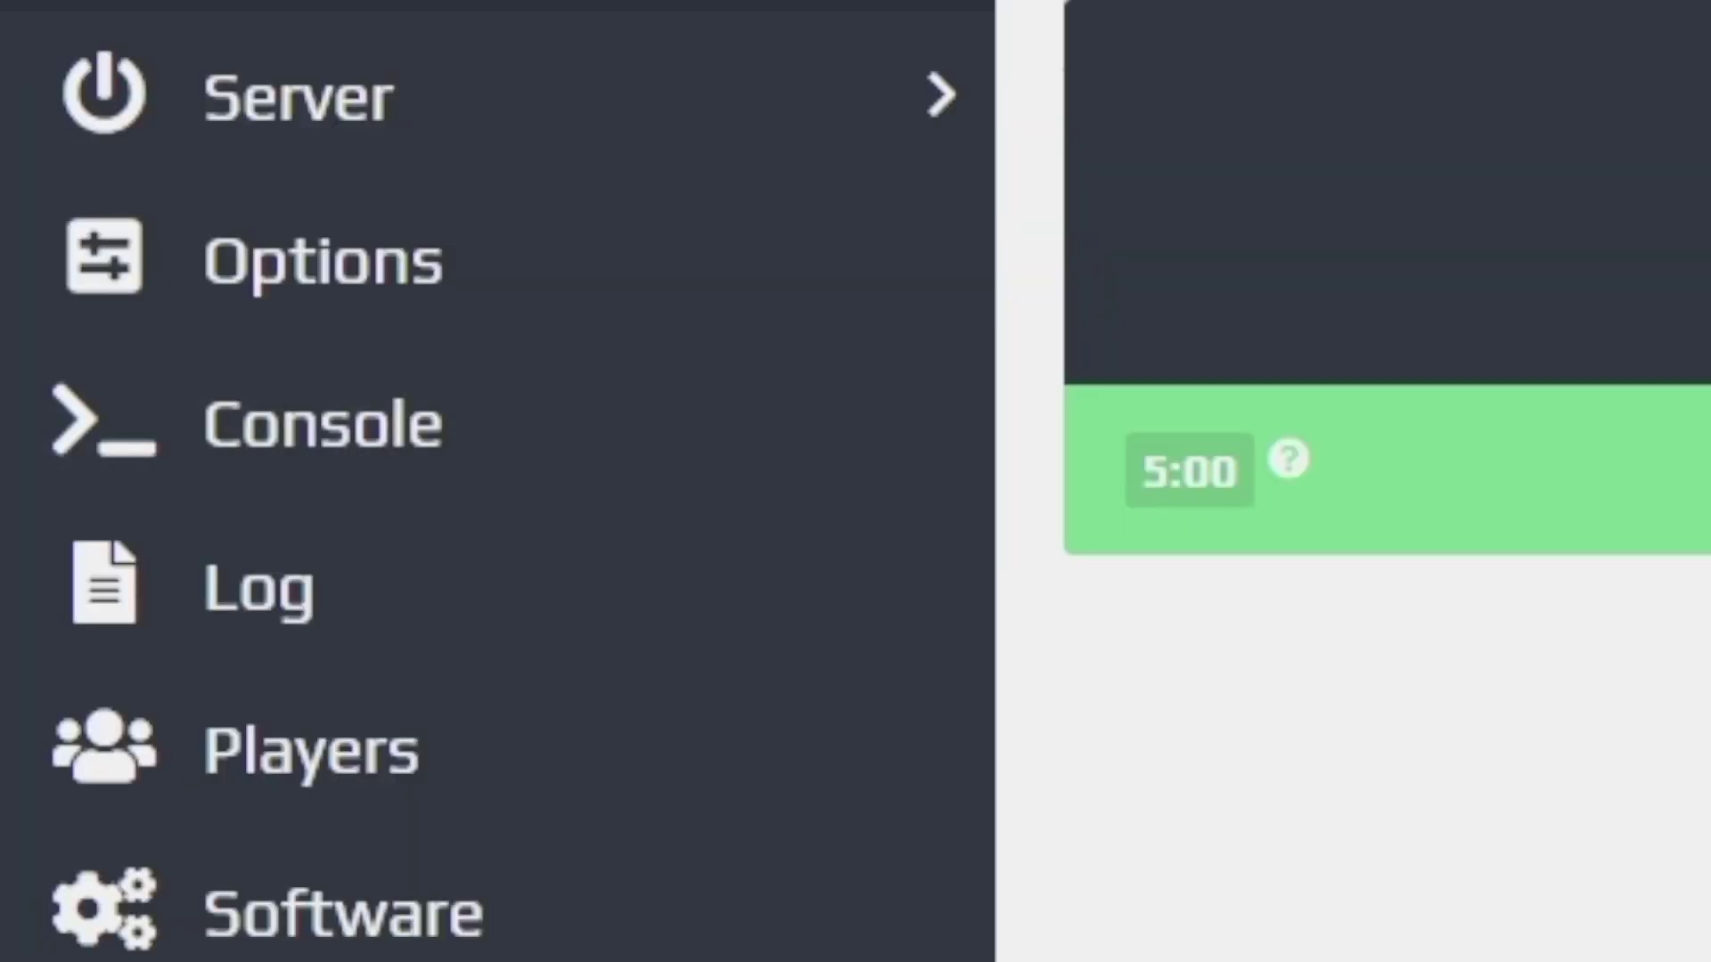
{"action": "left_click", "coordinate": [321, 425]}
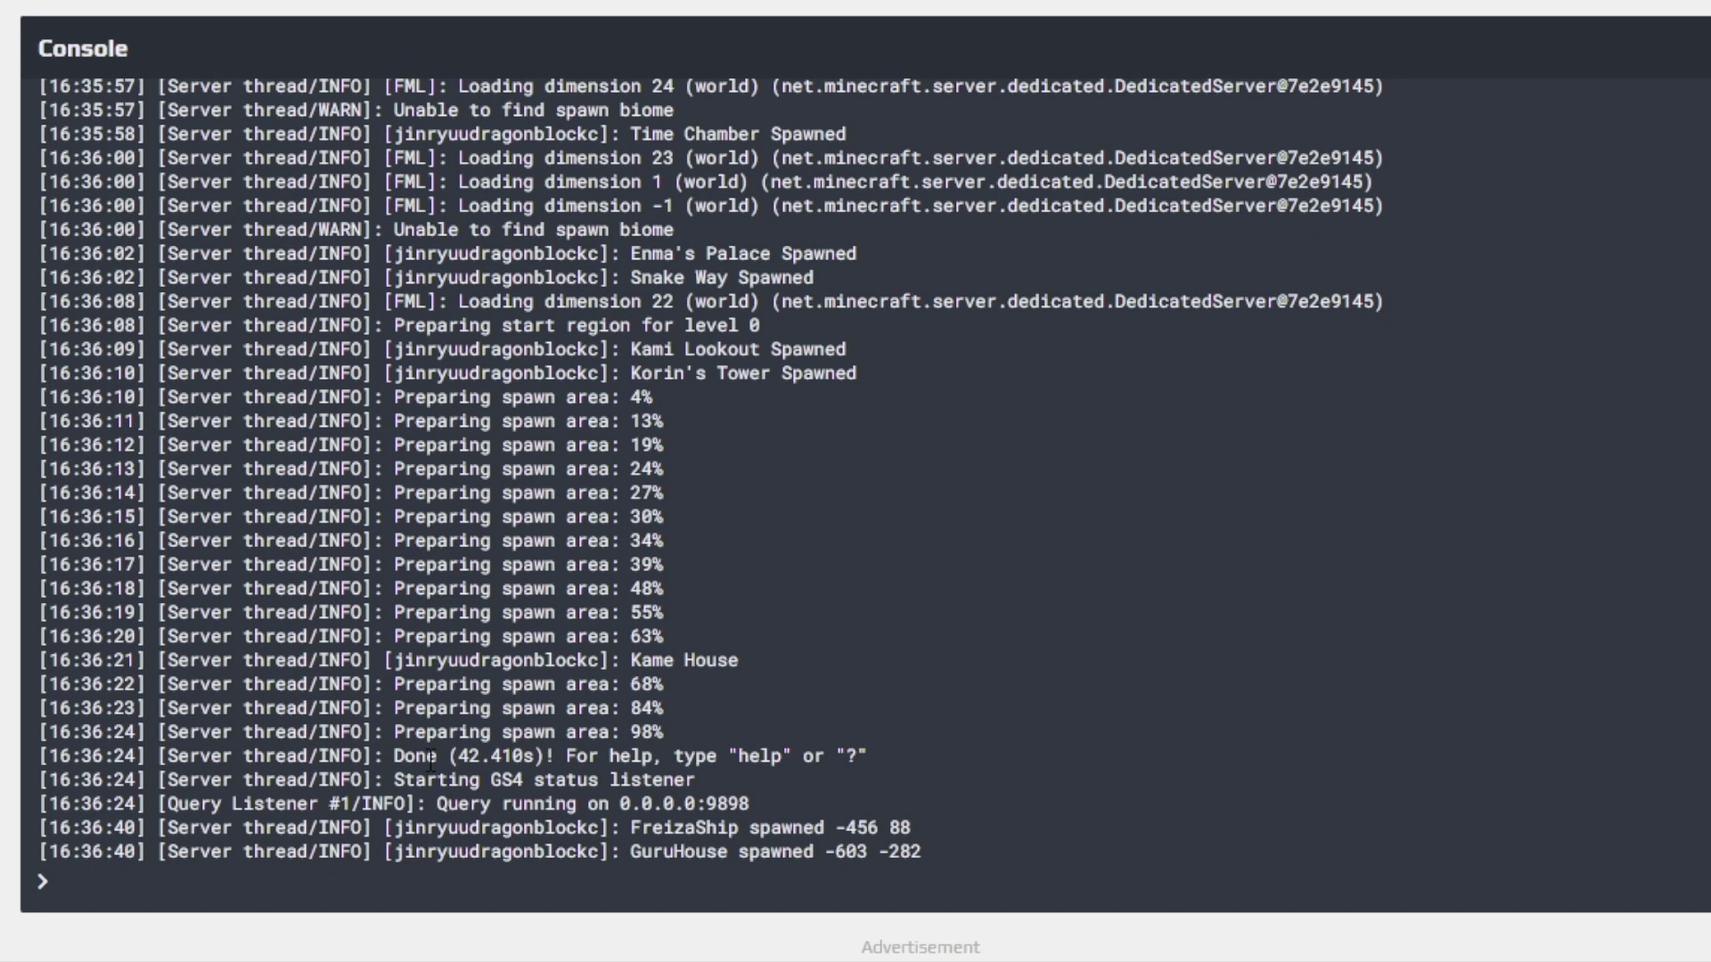
Run the op command for your player name in the console, then return to the overview.
{"action": "left_click", "coordinate": [83, 885]}
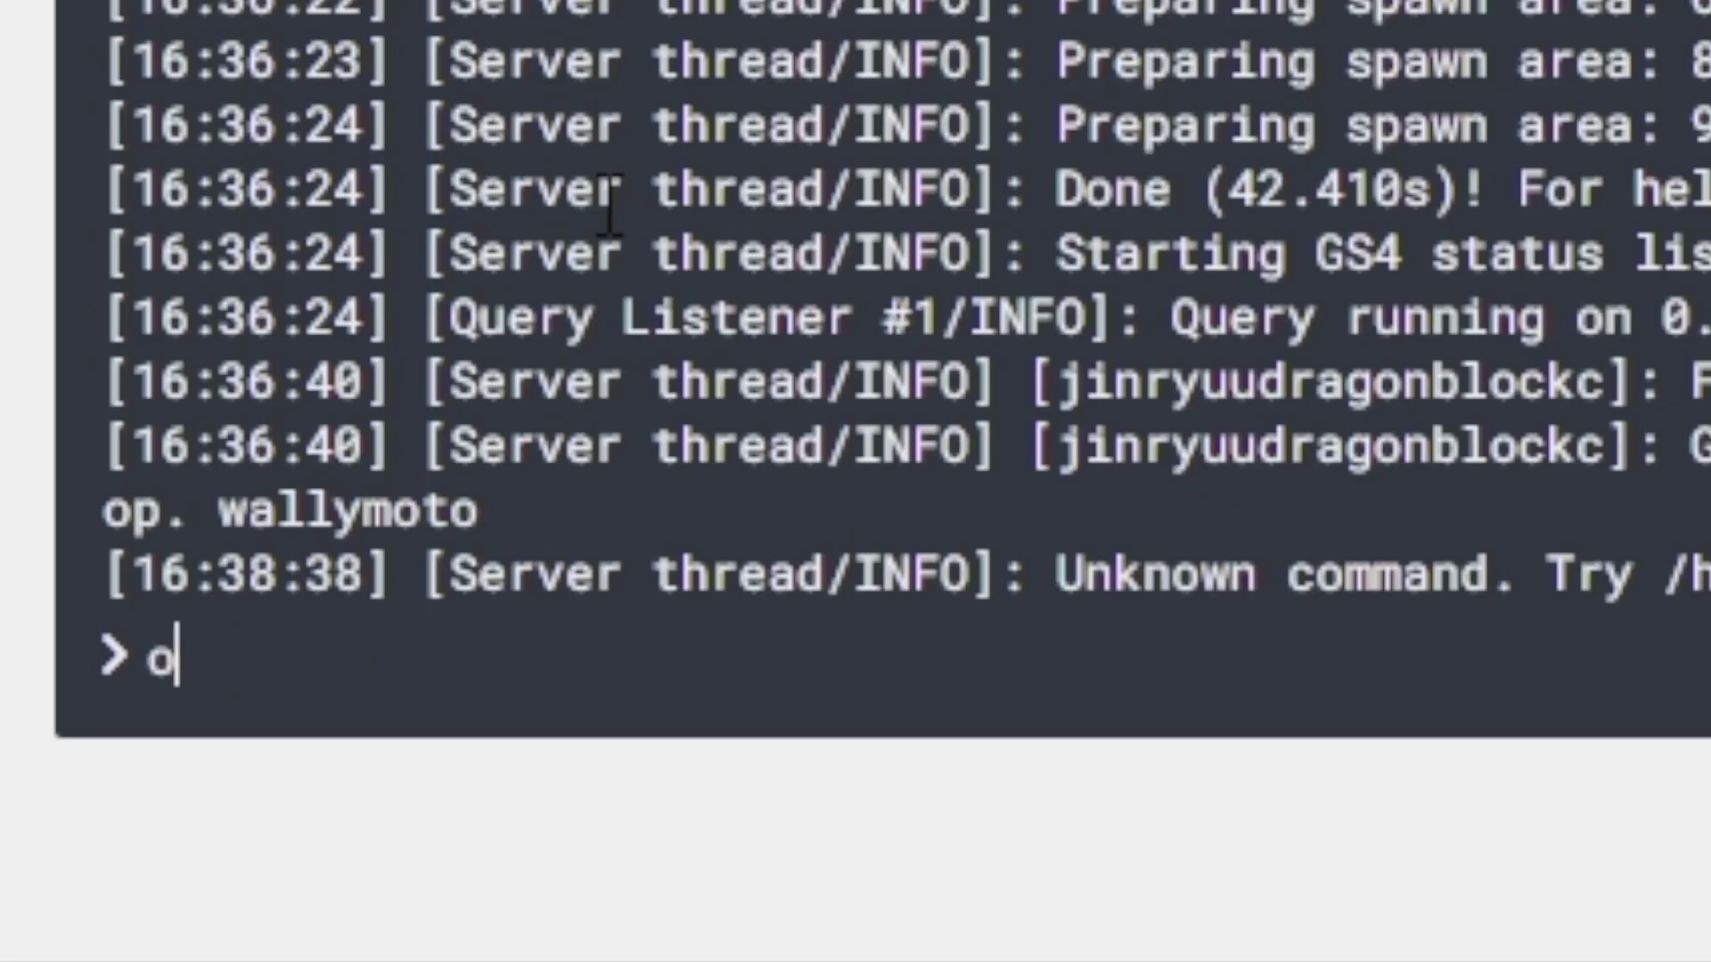
{"action": "type", "text": "p wallymoto"}
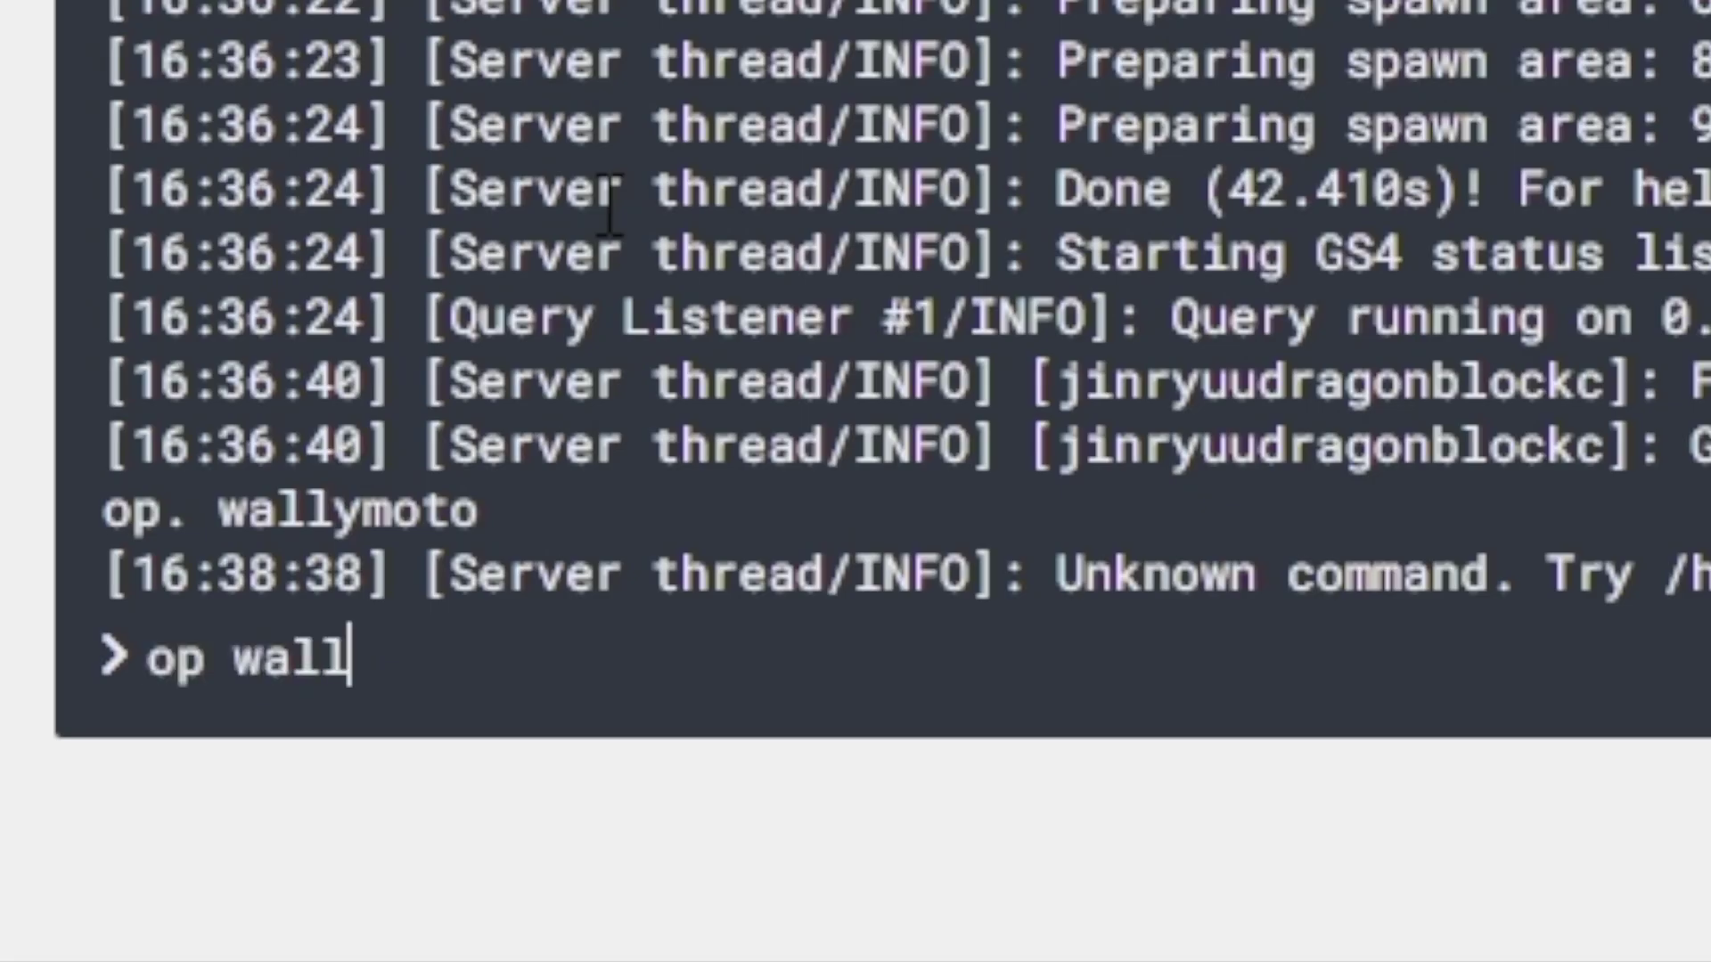
{"action": "key", "text": "Return"}
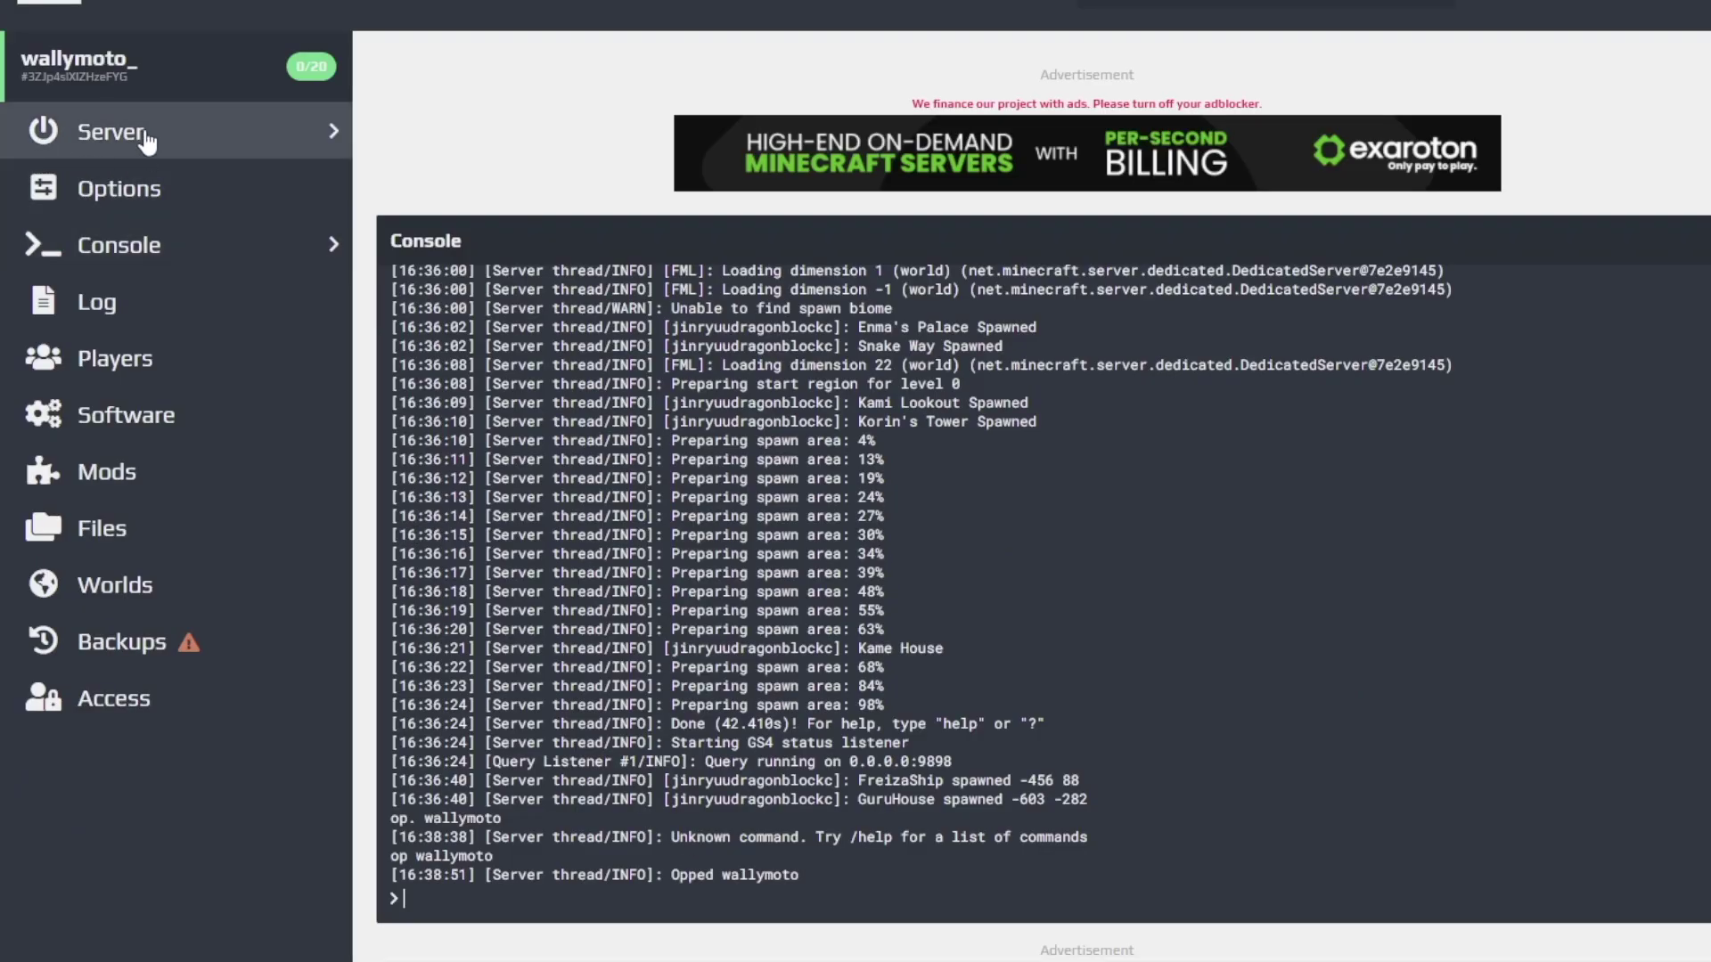
{"action": "left_click", "coordinate": [147, 141]}
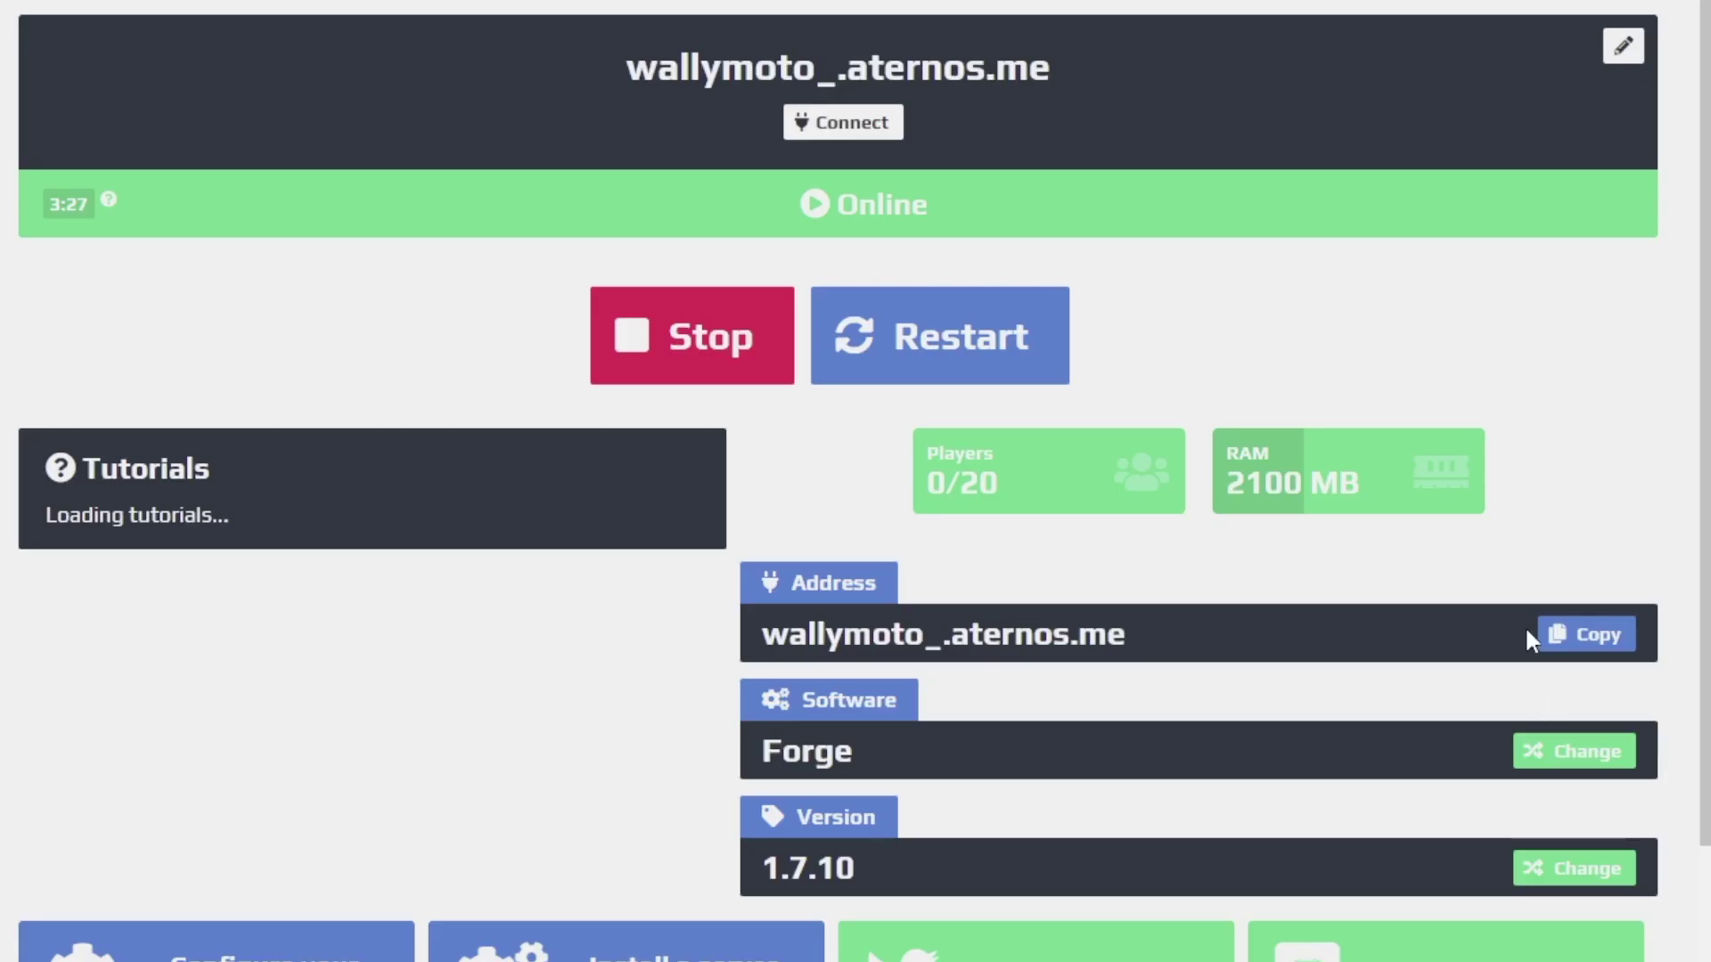
Copy the server's address from the overview page.
{"action": "left_click", "coordinate": [1609, 642]}
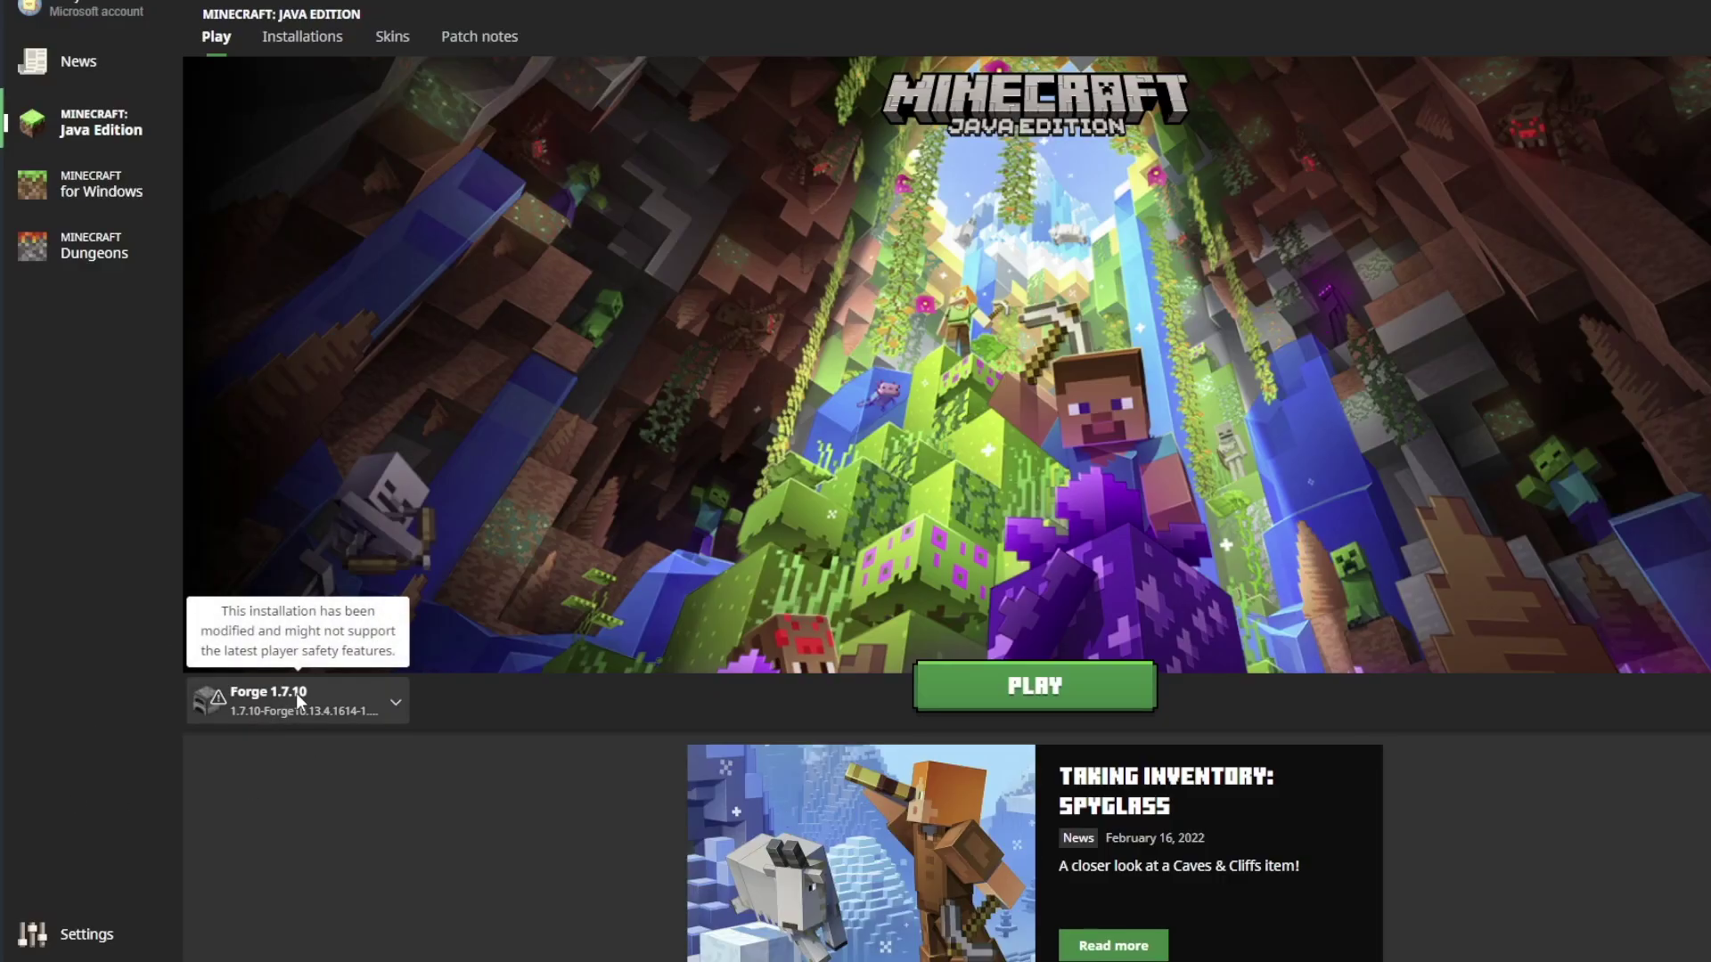
Launch Minecraft 1.7.10 with Forge 10.13.4.1614 from the Minecraft Launcher.
{"action": "left_click", "coordinate": [1016, 704]}
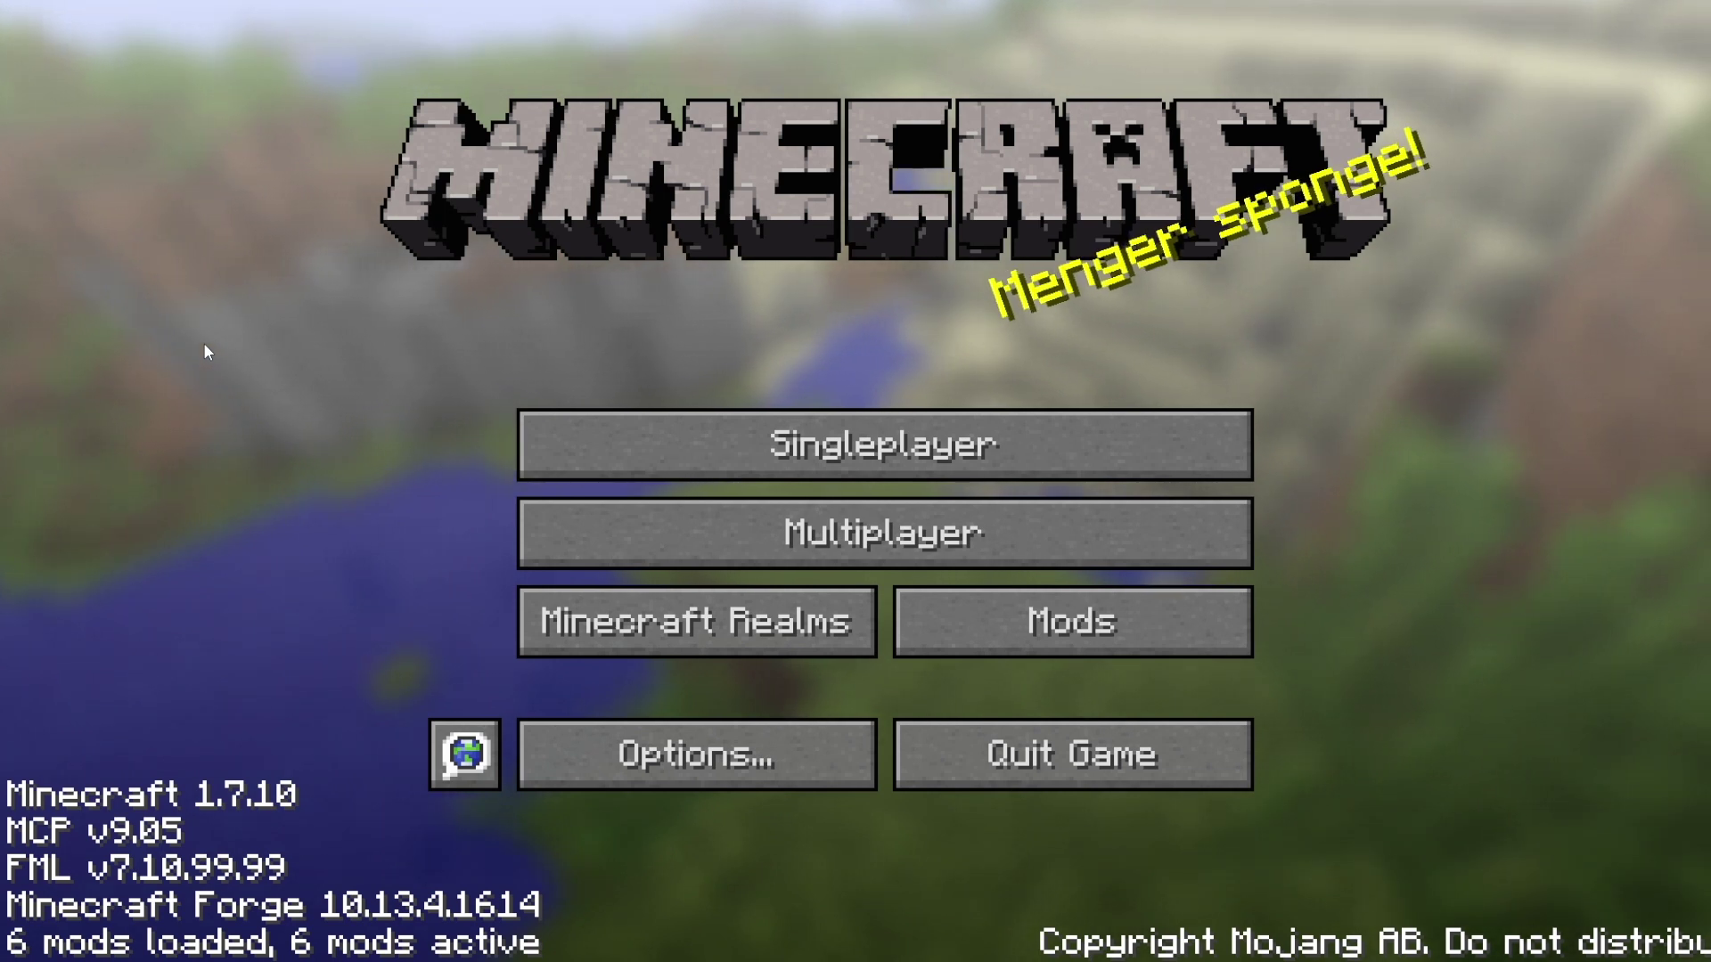
Add a multiplayer server entry named 'dbc' with the pasted Aternos address.
{"action": "left_click", "coordinate": [843, 542]}
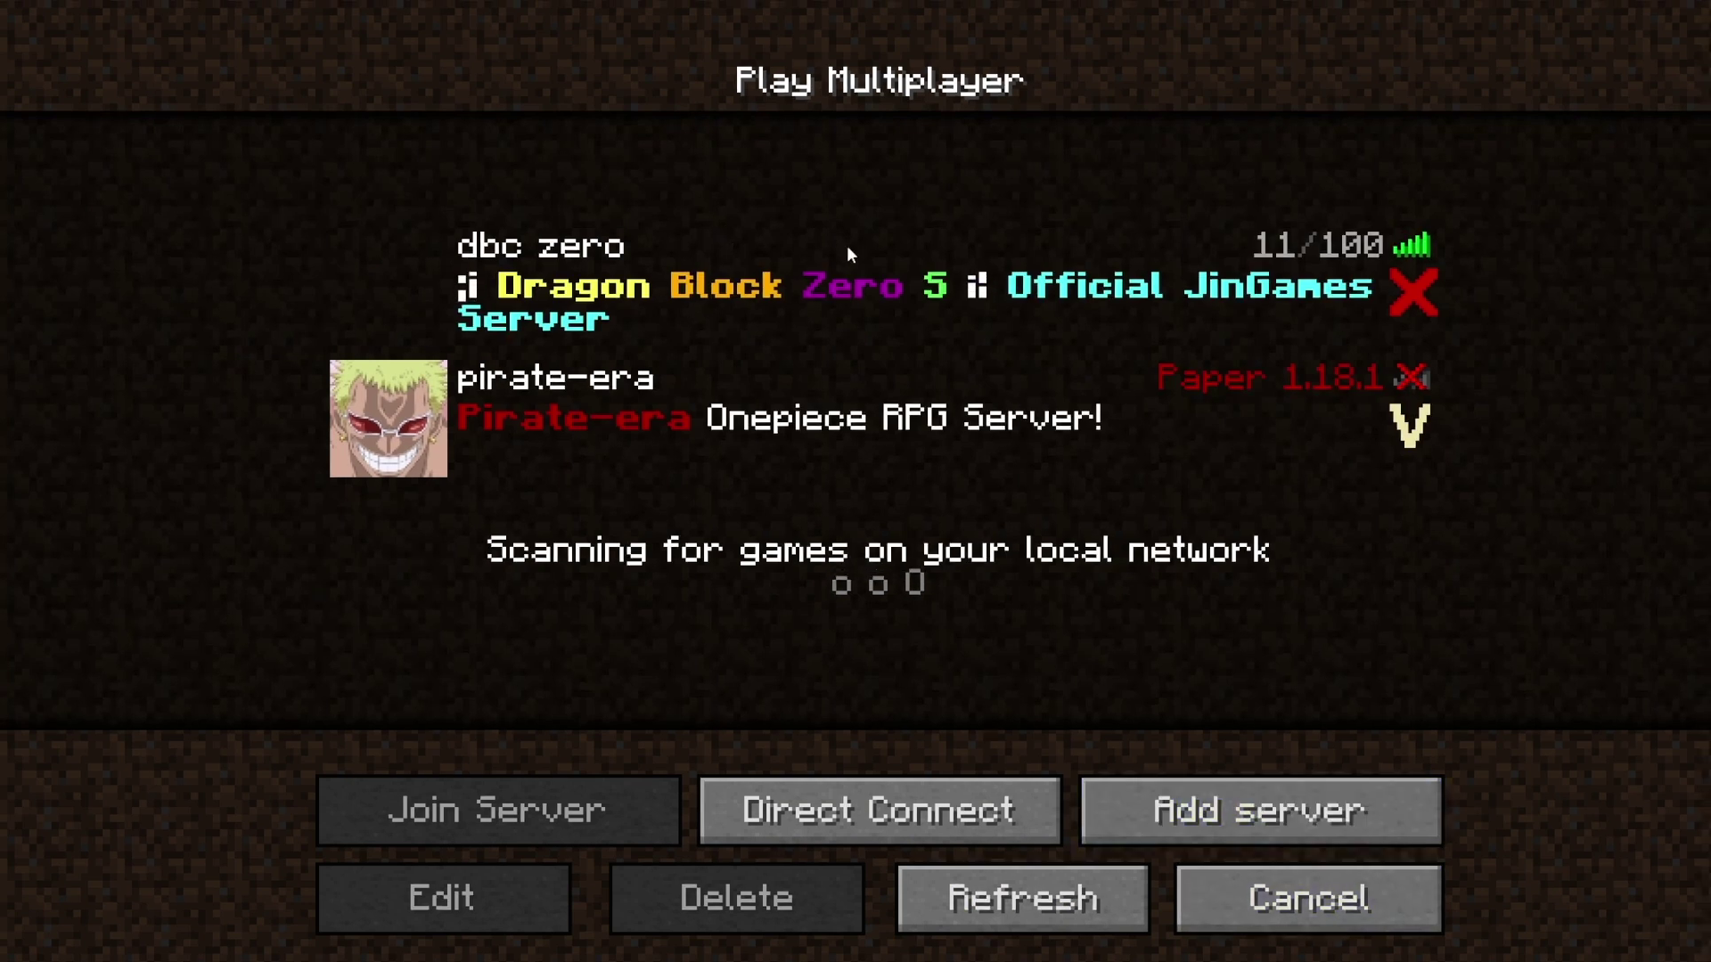
{"action": "left_click", "coordinate": [1265, 816]}
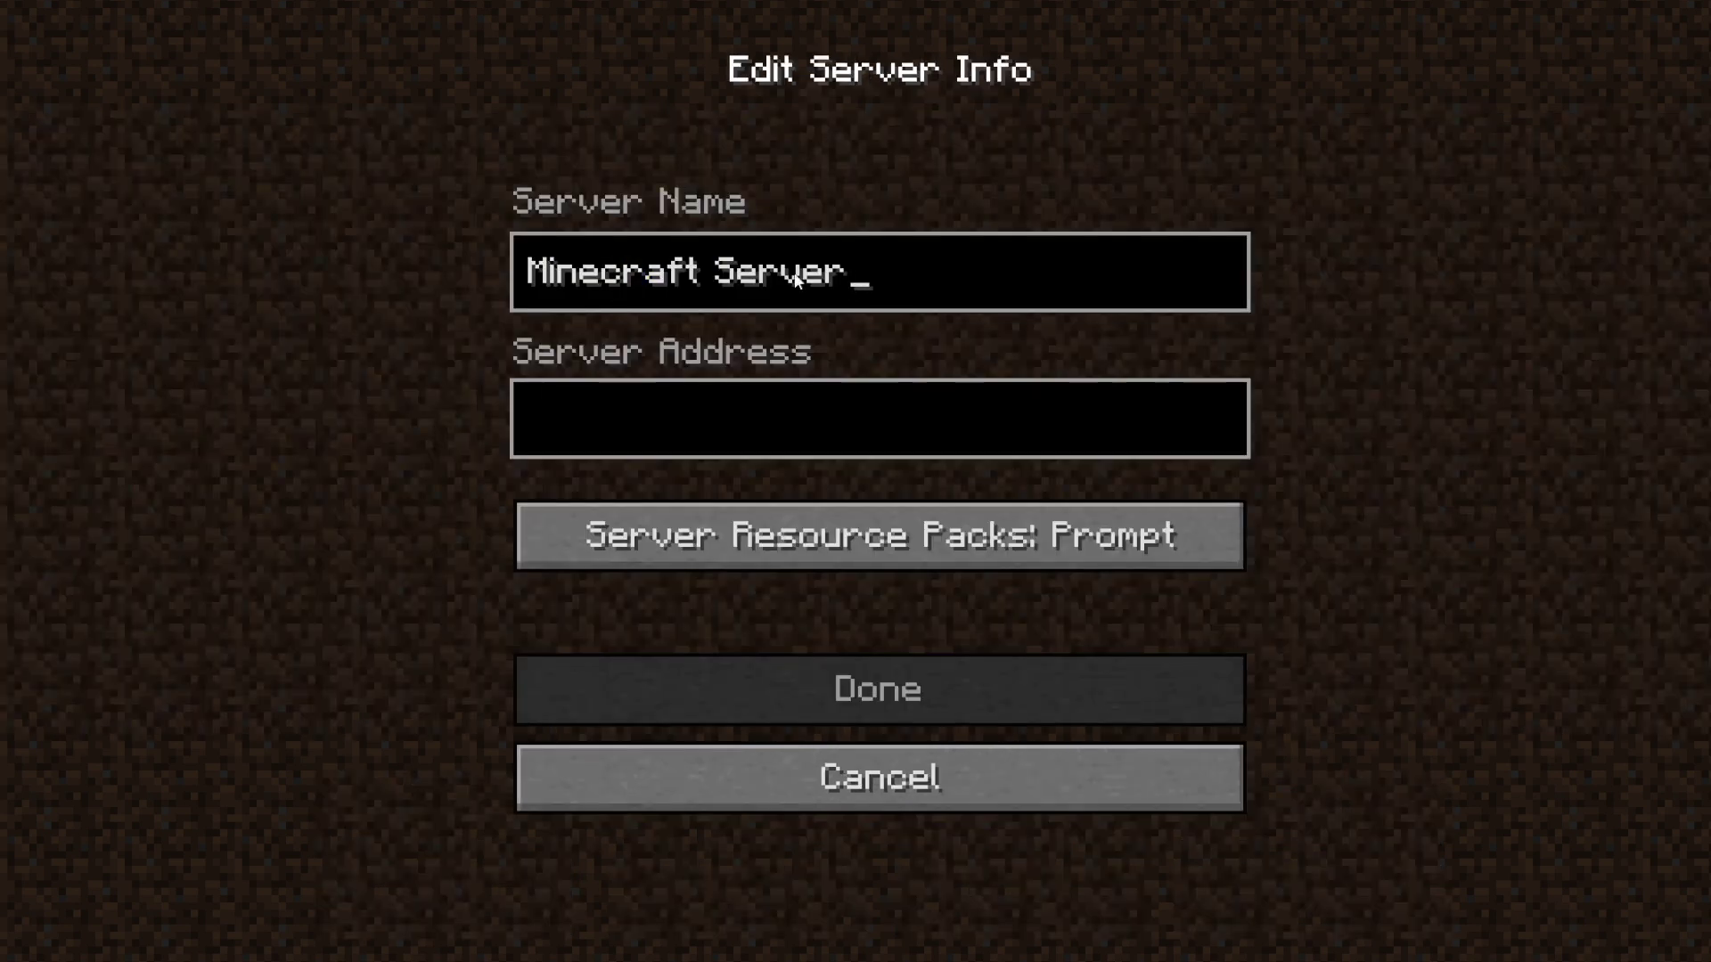
{"action": "key", "text": "ctrl+a"}
{"action": "key", "text": "BackSpace"}
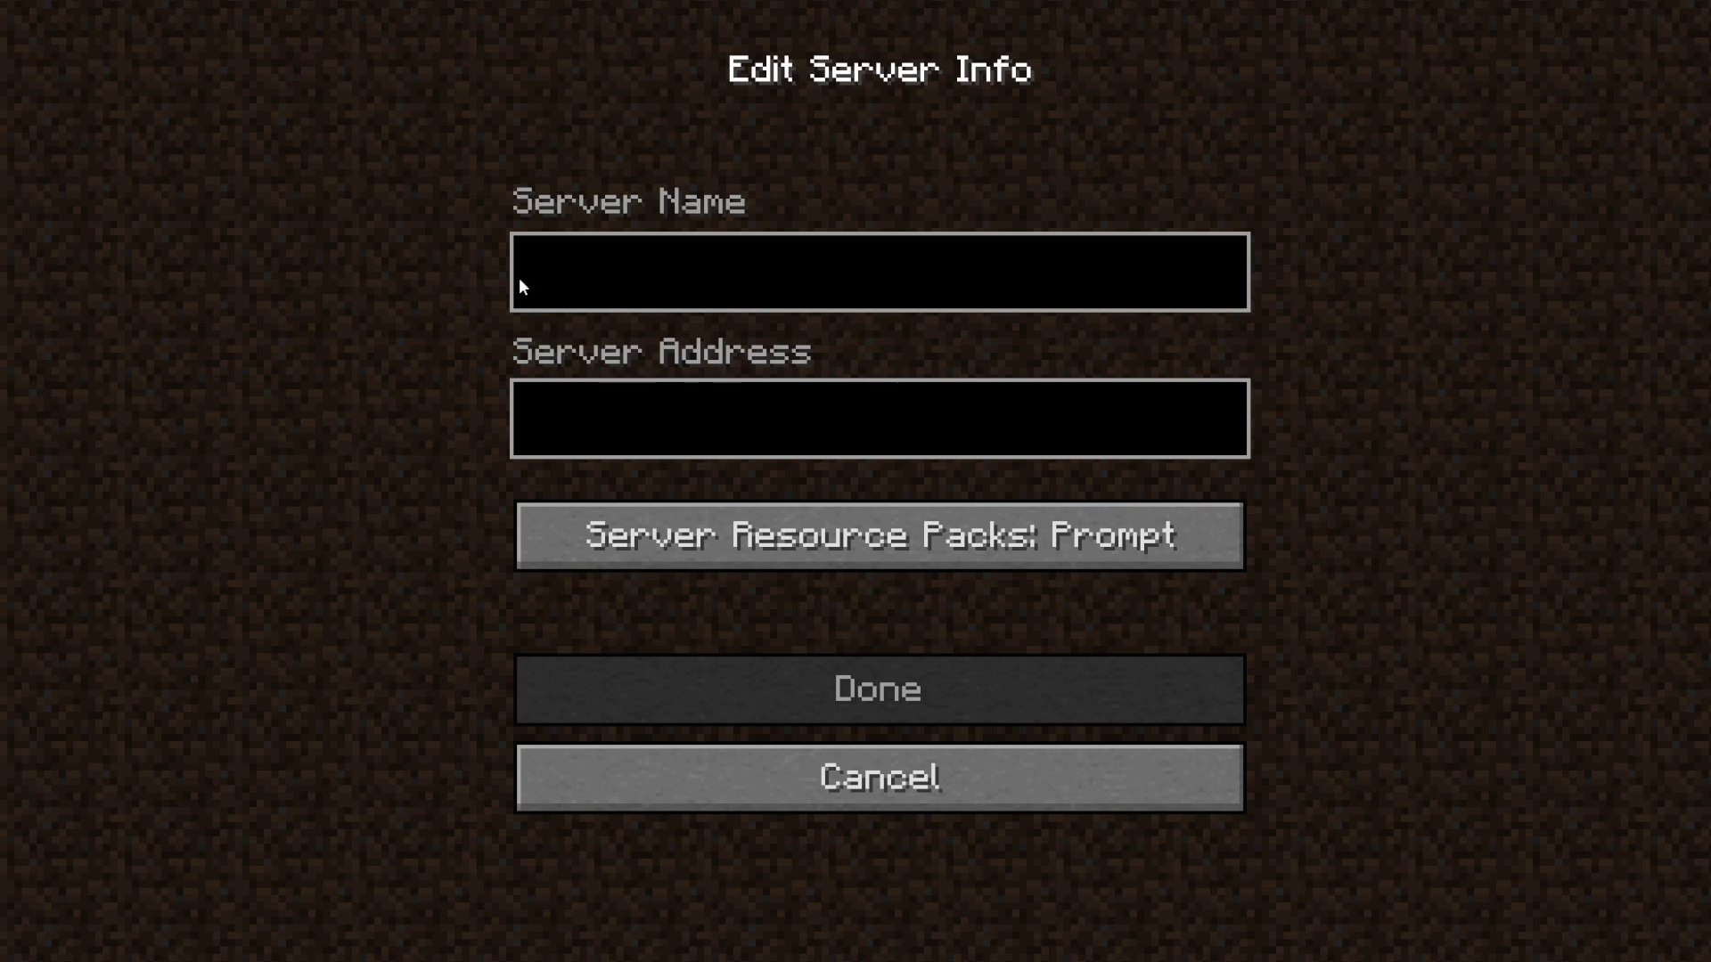
{"action": "type", "text": "dbc"}
{"action": "left_click", "coordinate": [683, 419]}
{"action": "key", "text": "ctrl+v"}
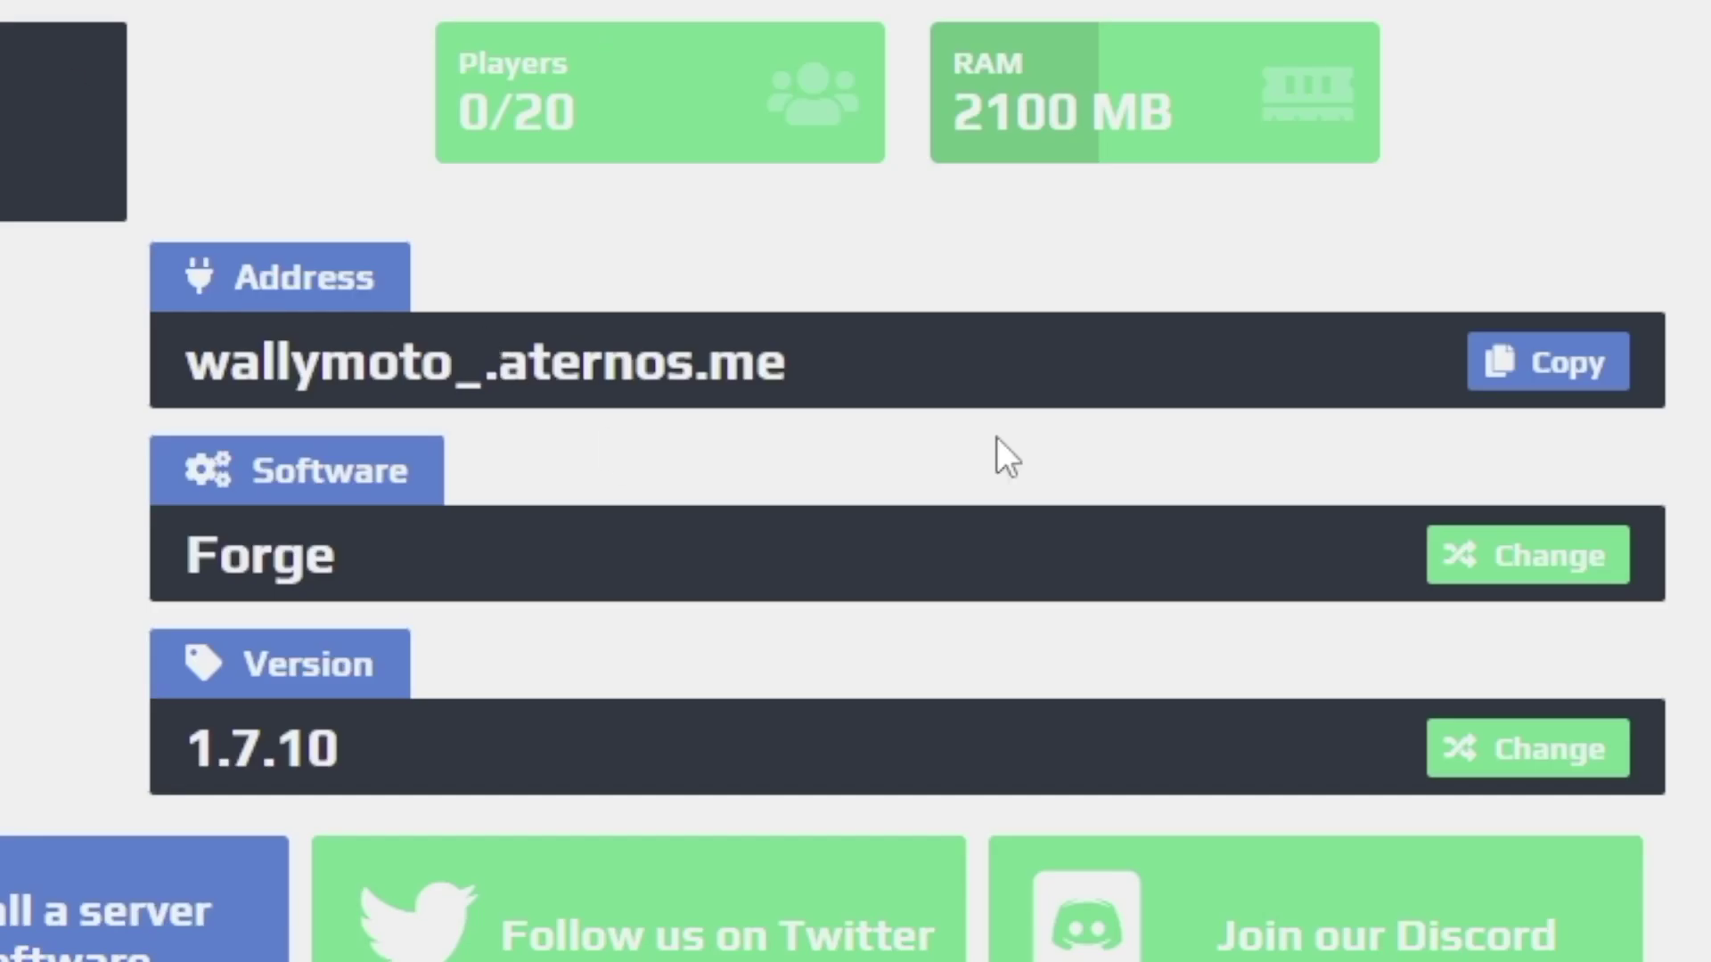
{"action": "left_click_drag", "start_coordinate": [898, 364], "coordinate": [148, 366]}
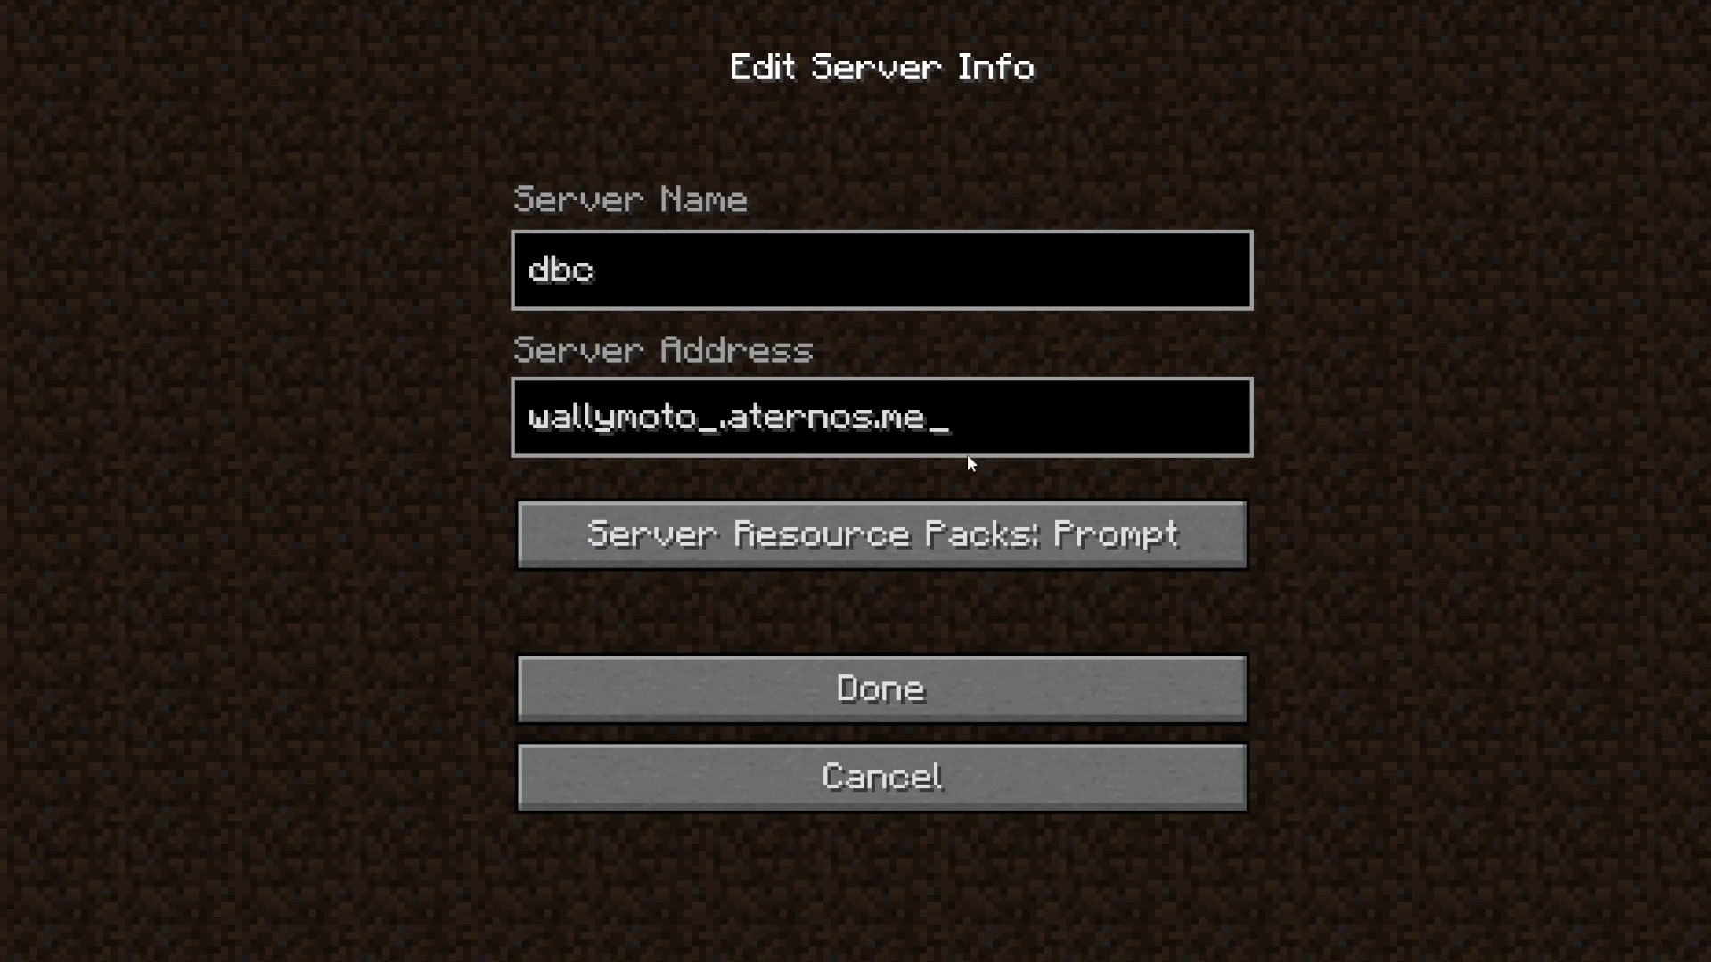
{"action": "left_click", "coordinate": [870, 692]}
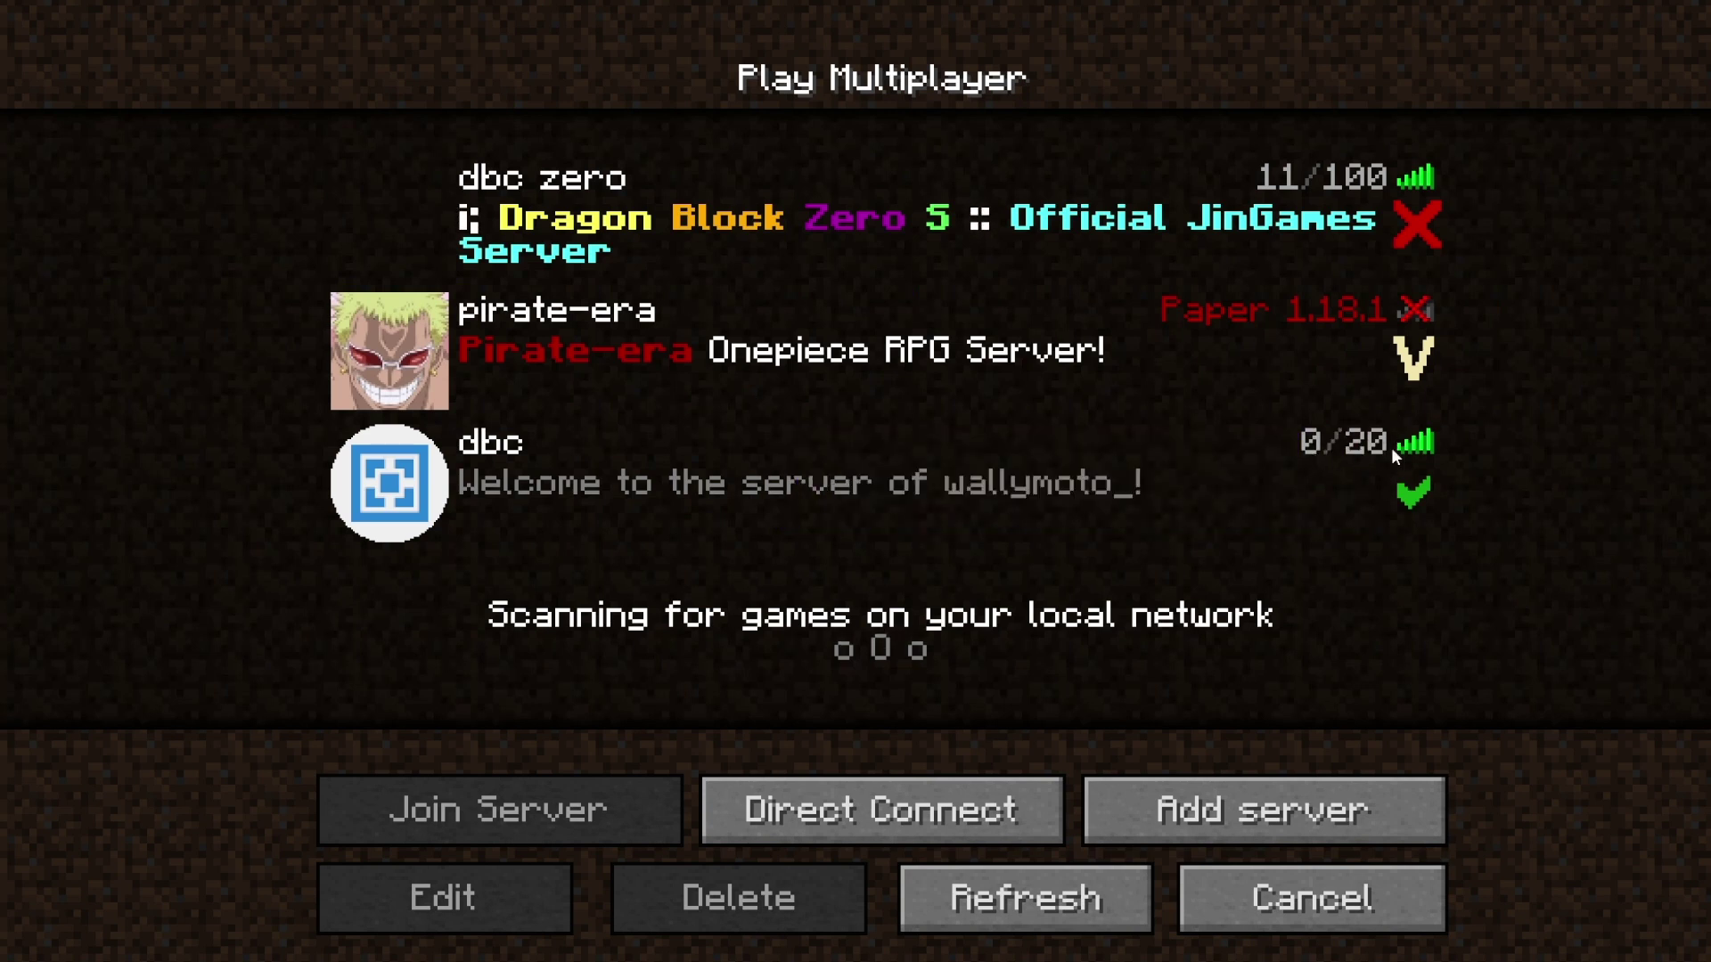
Join the dbc server and dismiss the mod's News panel.
{"action": "left_click", "coordinate": [542, 456]}
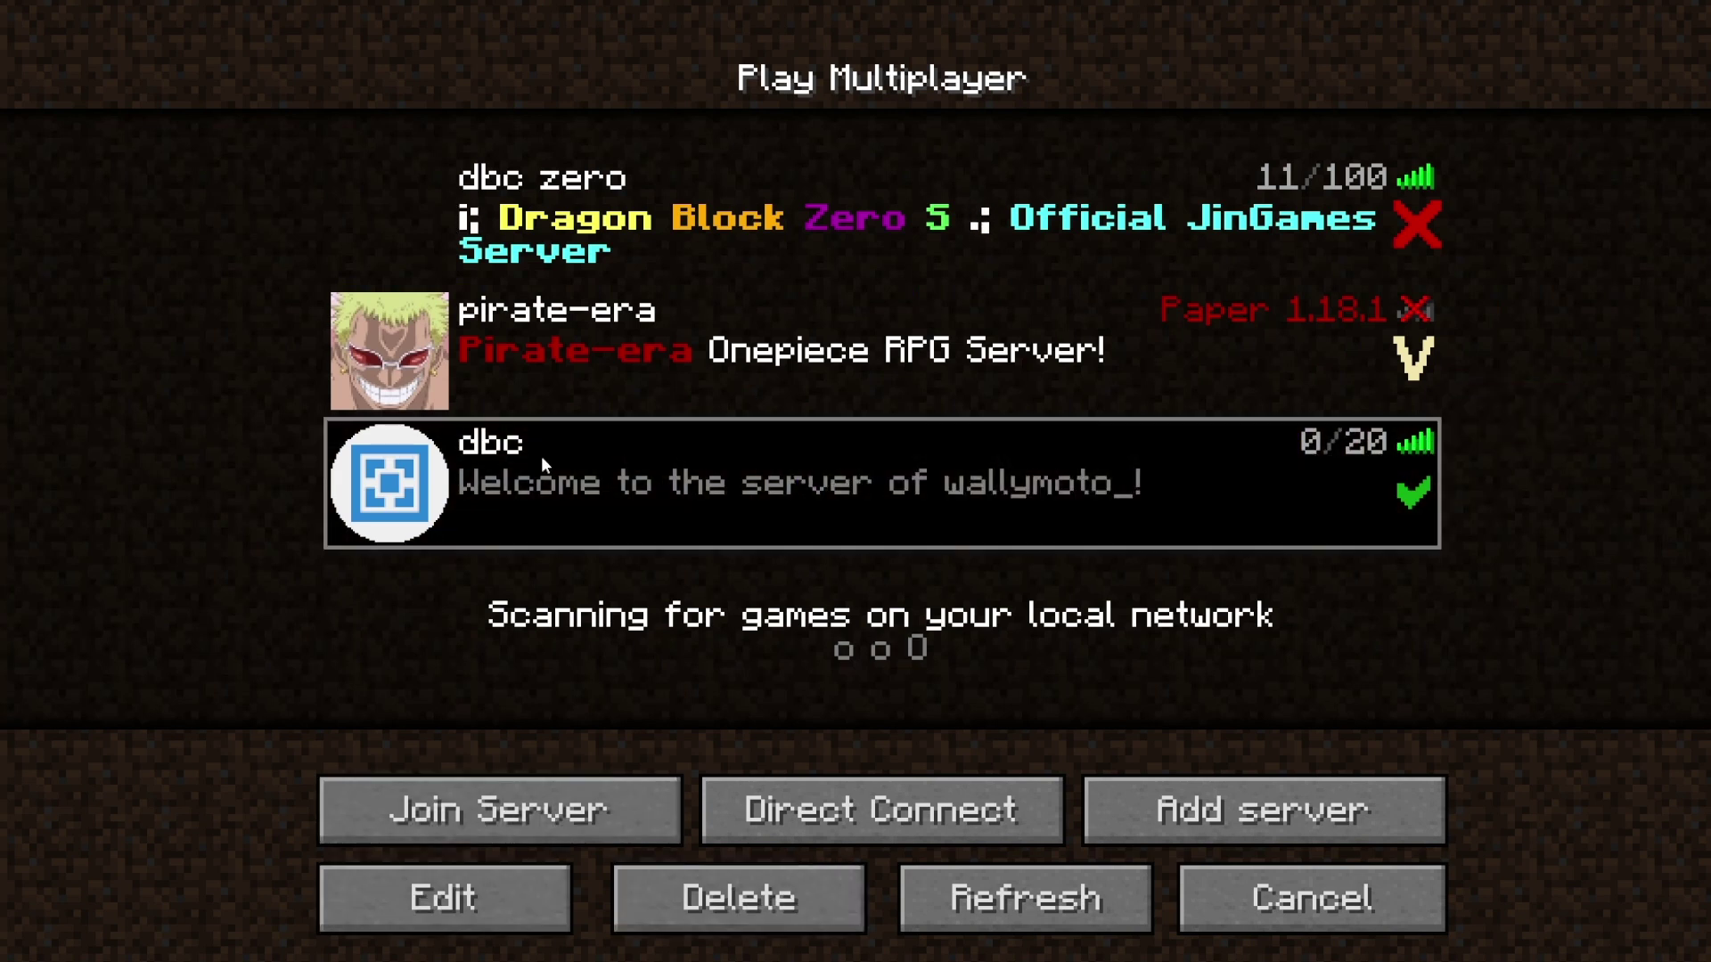
{"action": "left_click", "coordinate": [488, 808]}
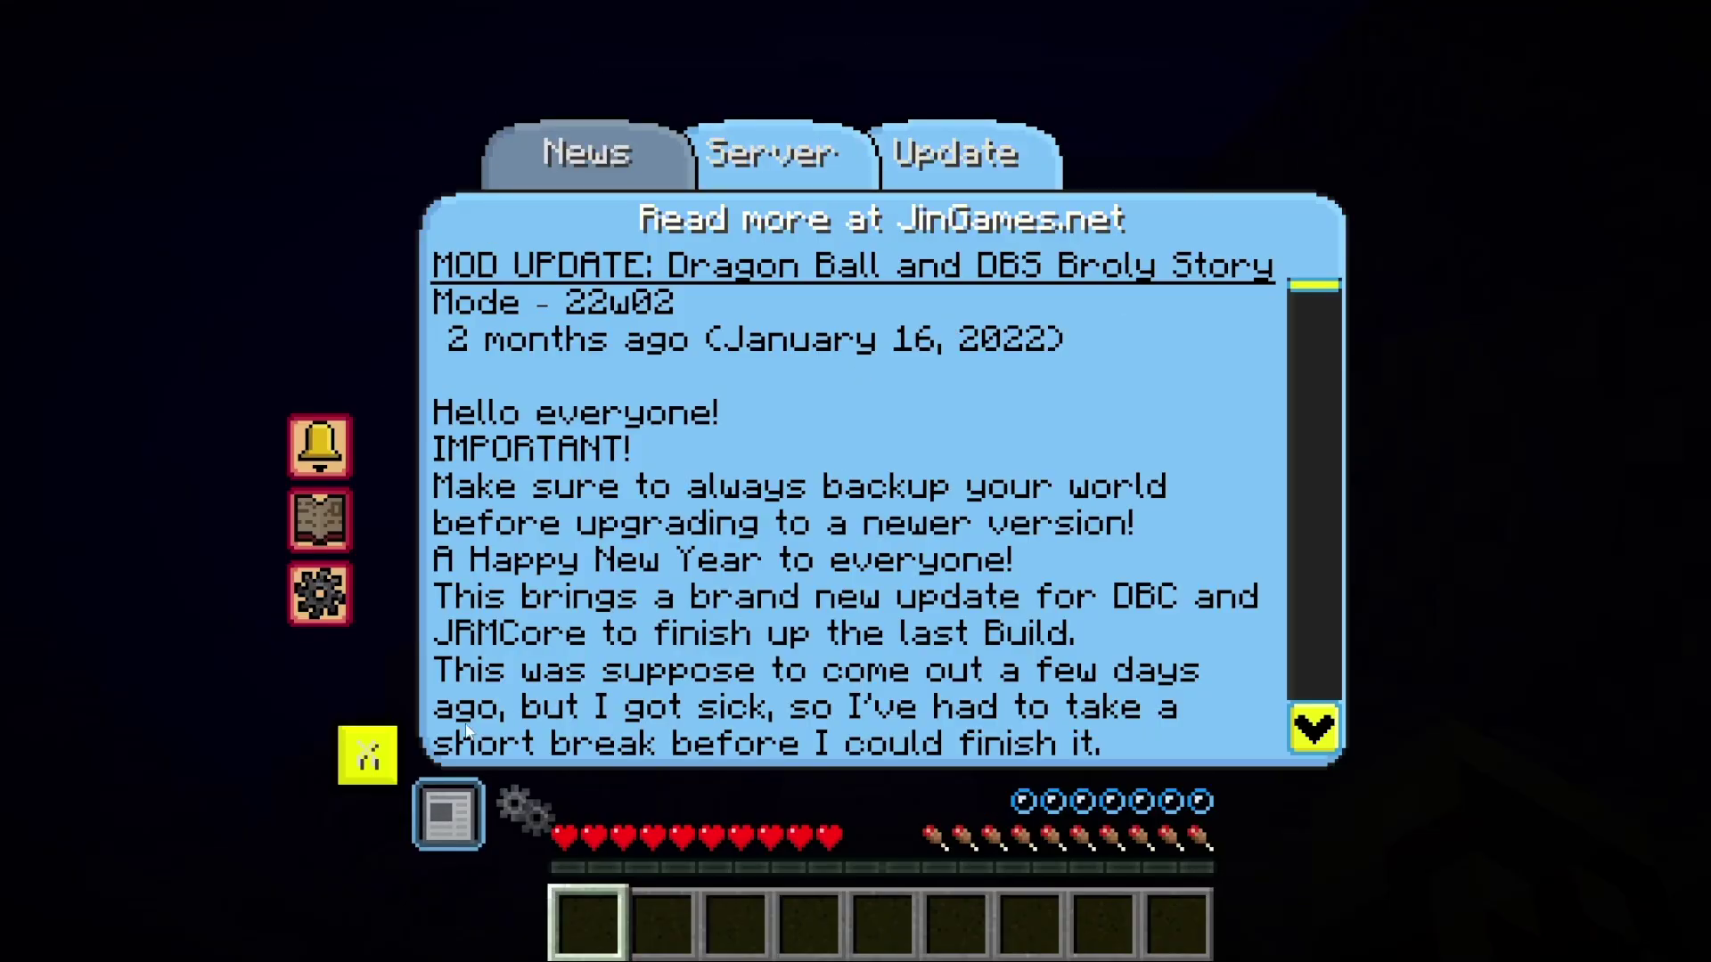
{"action": "key", "text": "Escape"}
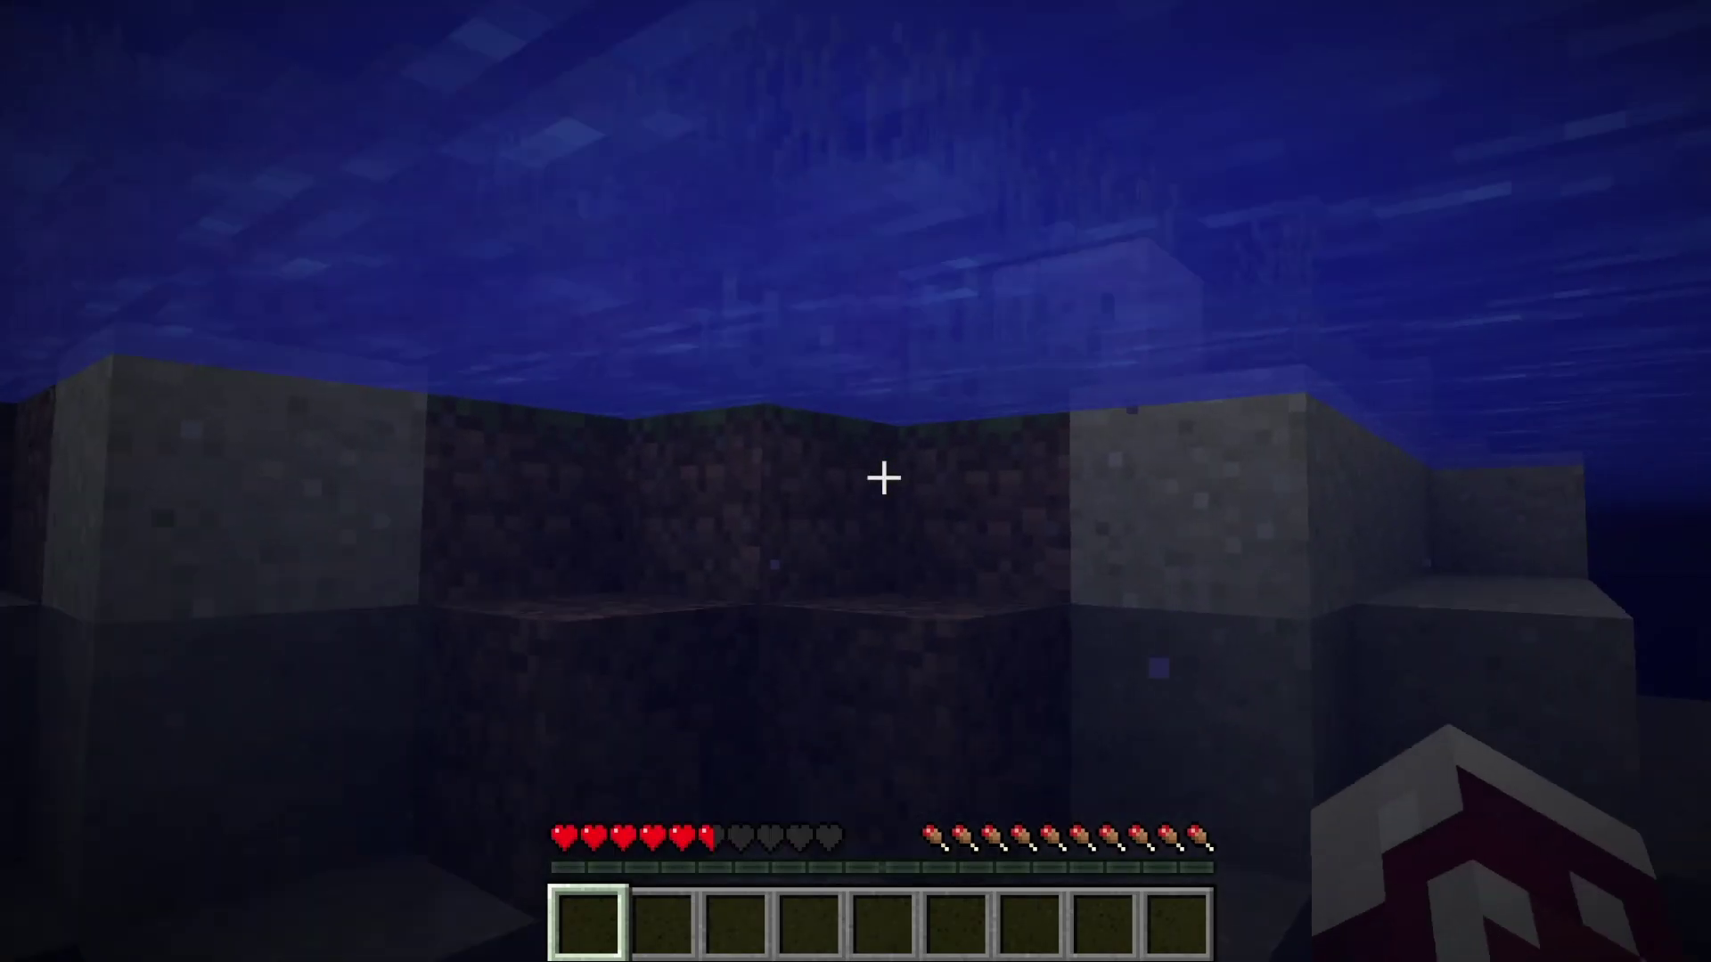
Swim up out of the water onto the open grassy field.
{"action": "key", "text": "w"}
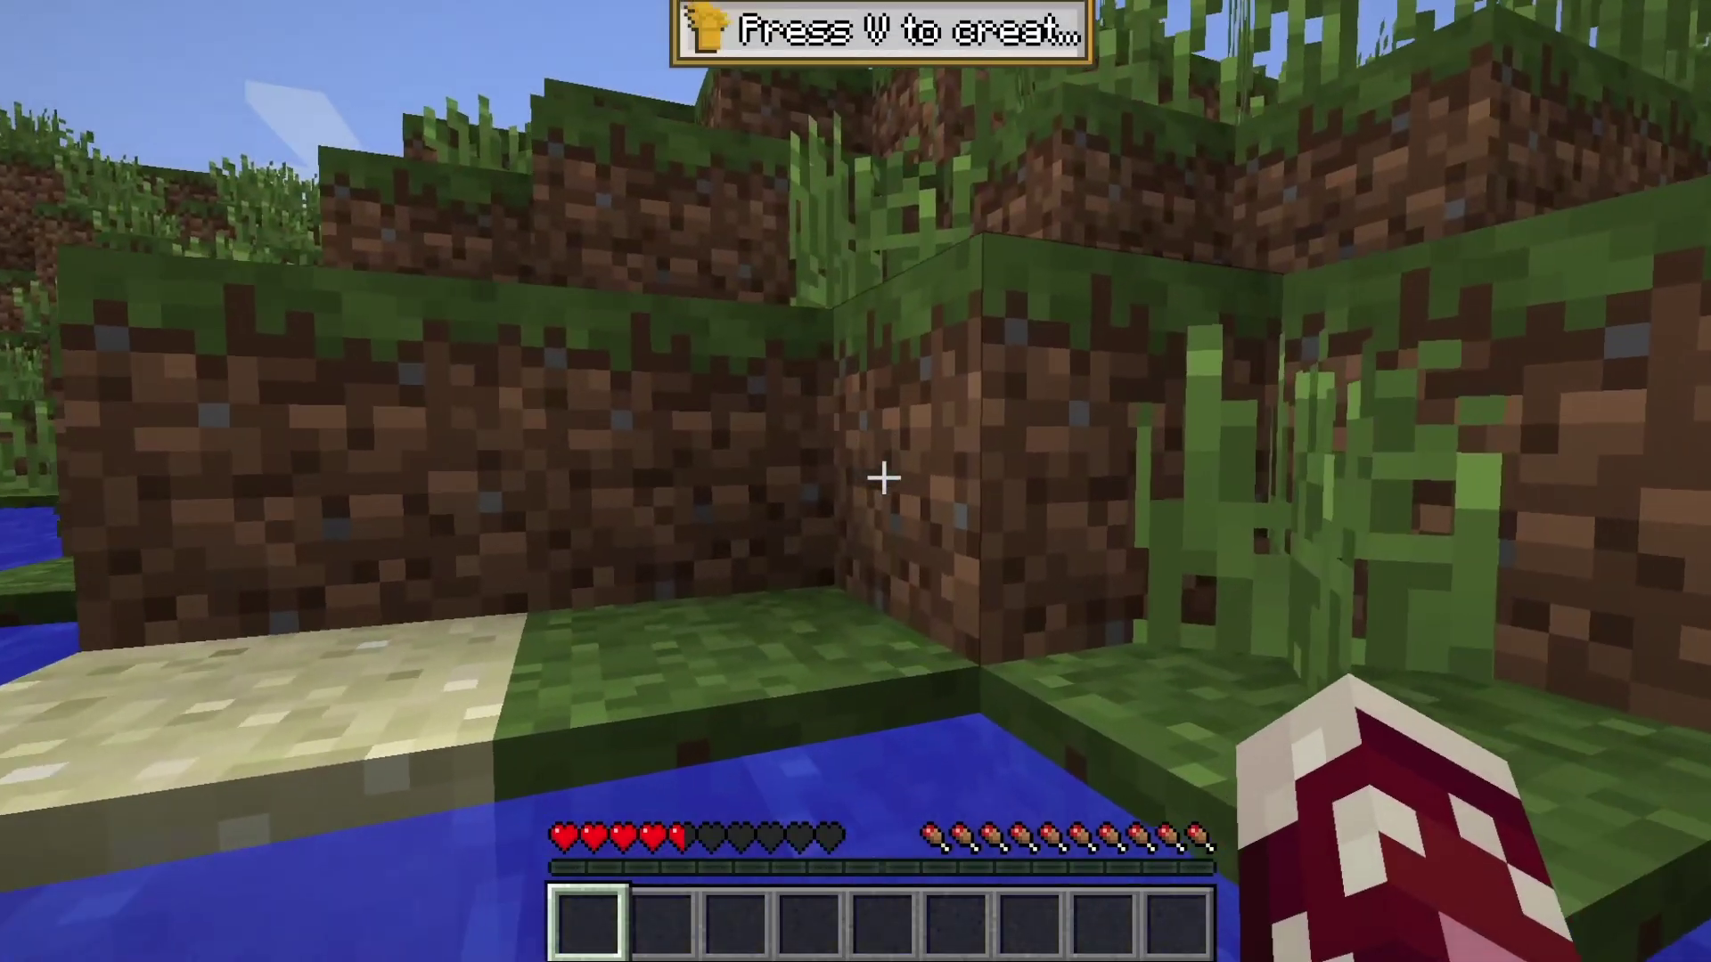
{"action": "key", "text": "w"}
{"action": "key", "text": "space"}
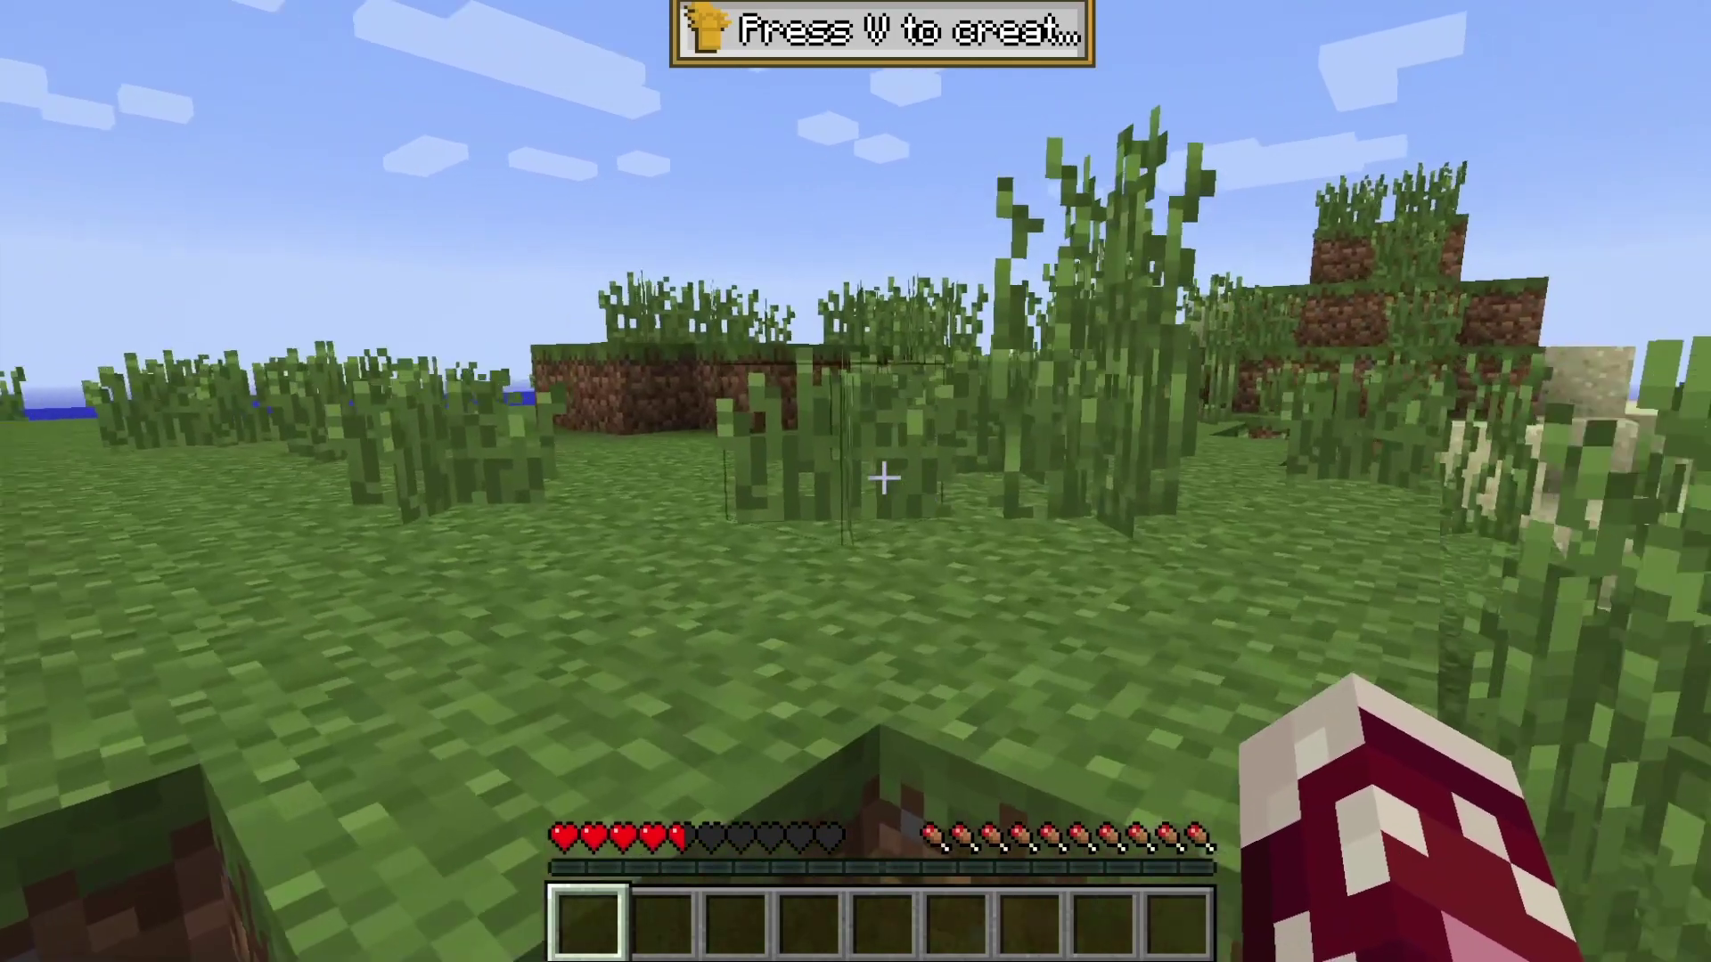
{"action": "key", "text": "w"}
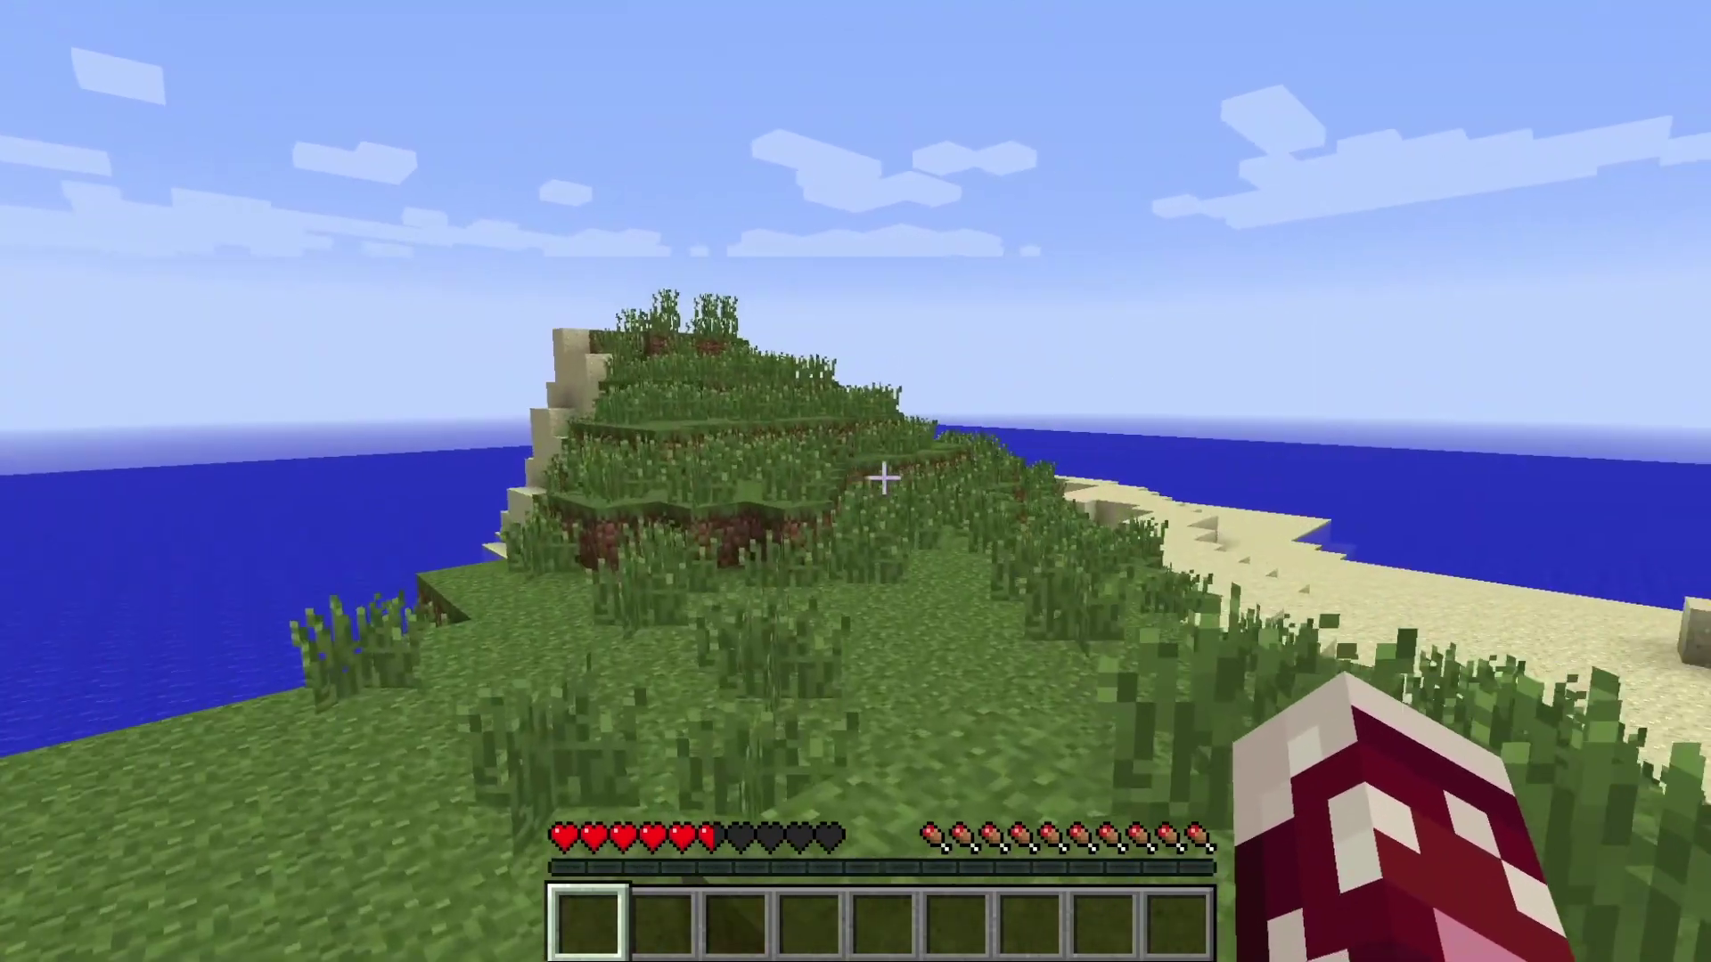
Create a Saiyan character with Hair 12 in the character creation screen.
{"action": "key", "text": "v"}
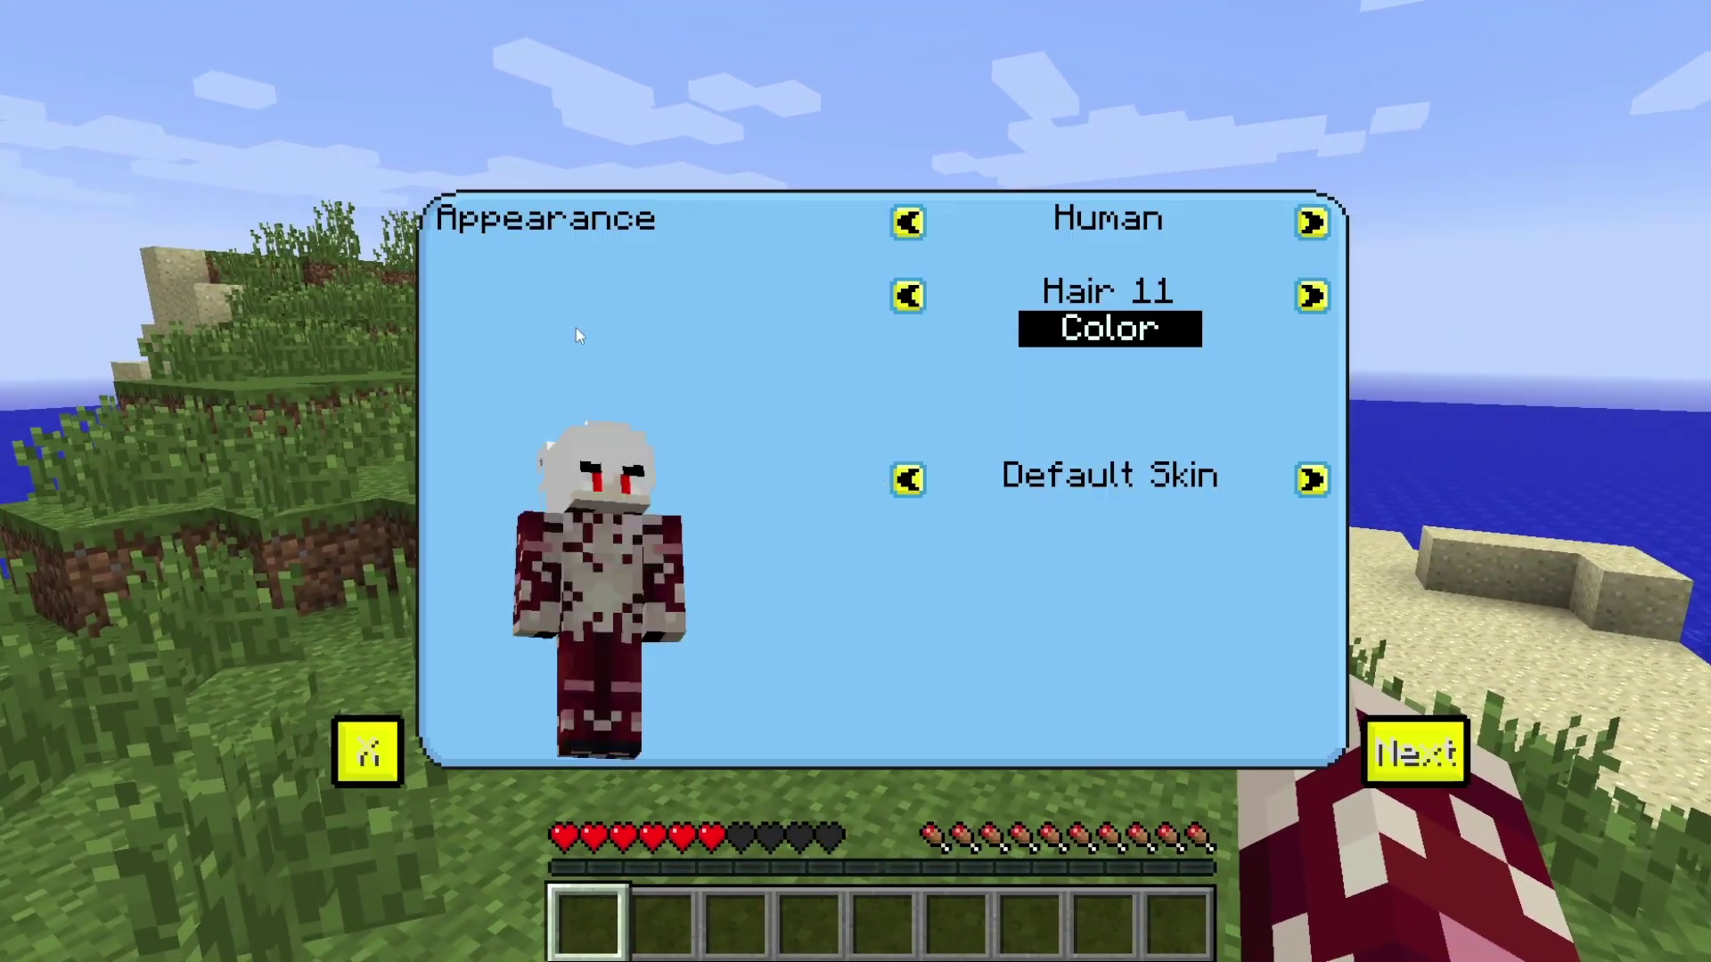
{"action": "left_click", "coordinate": [1312, 223]}
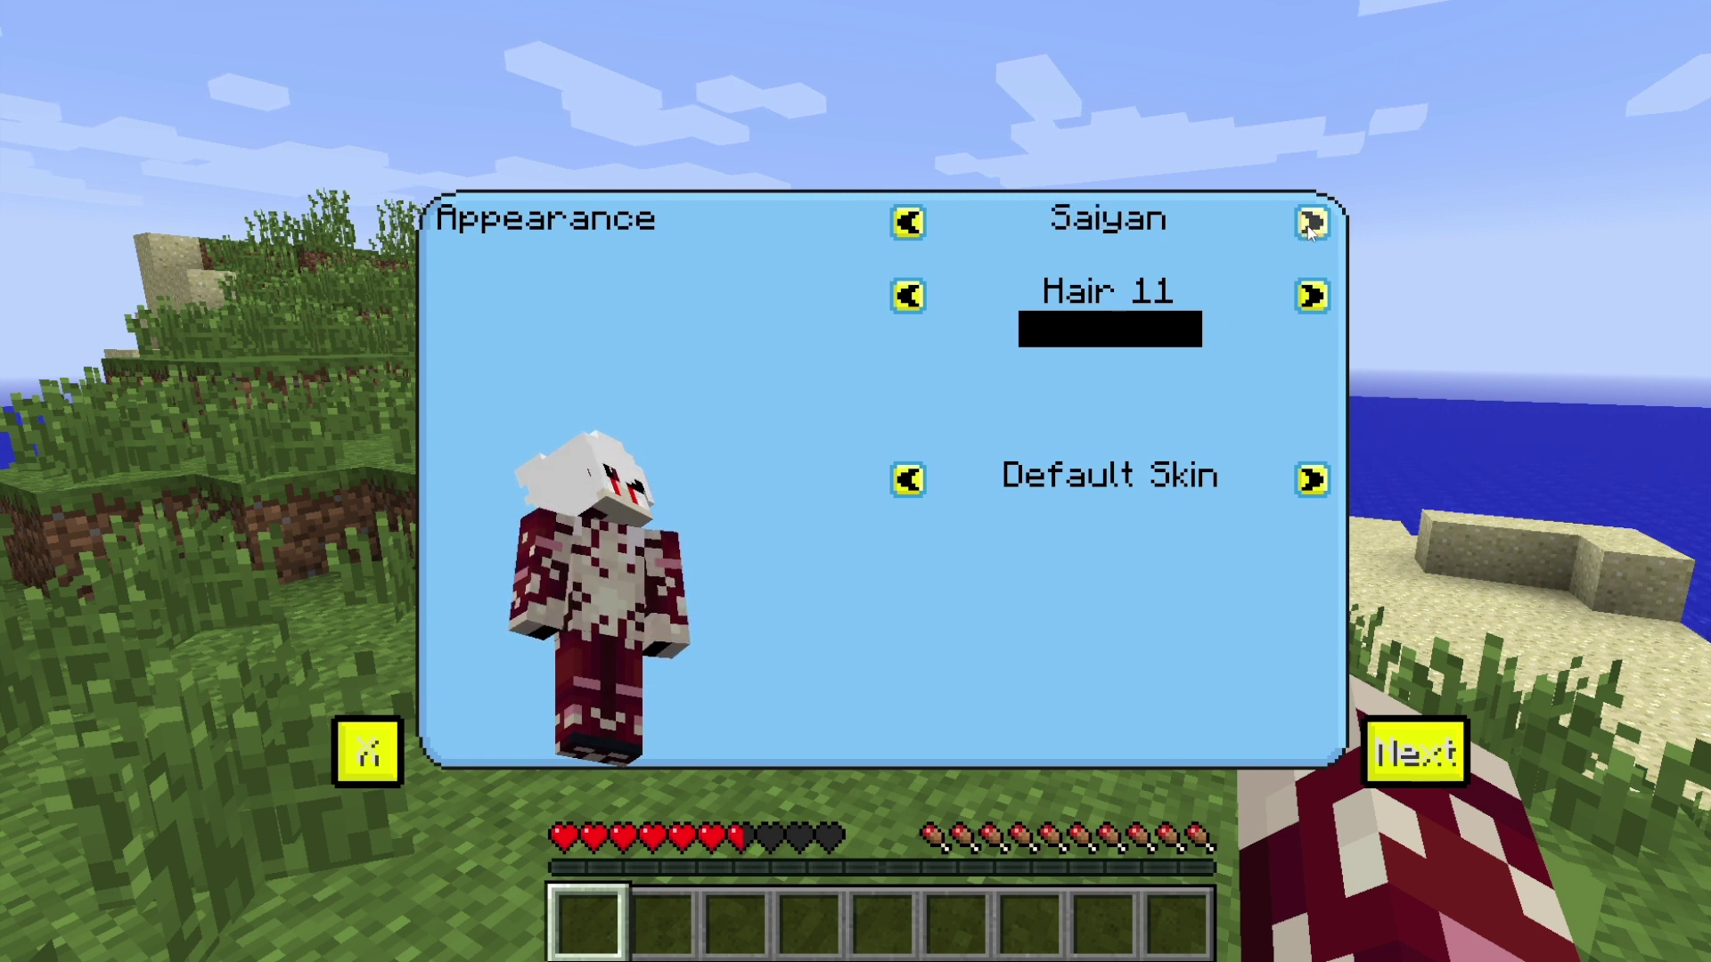
{"action": "left_click", "coordinate": [1312, 295]}
{"action": "left_click", "coordinate": [1415, 753]}
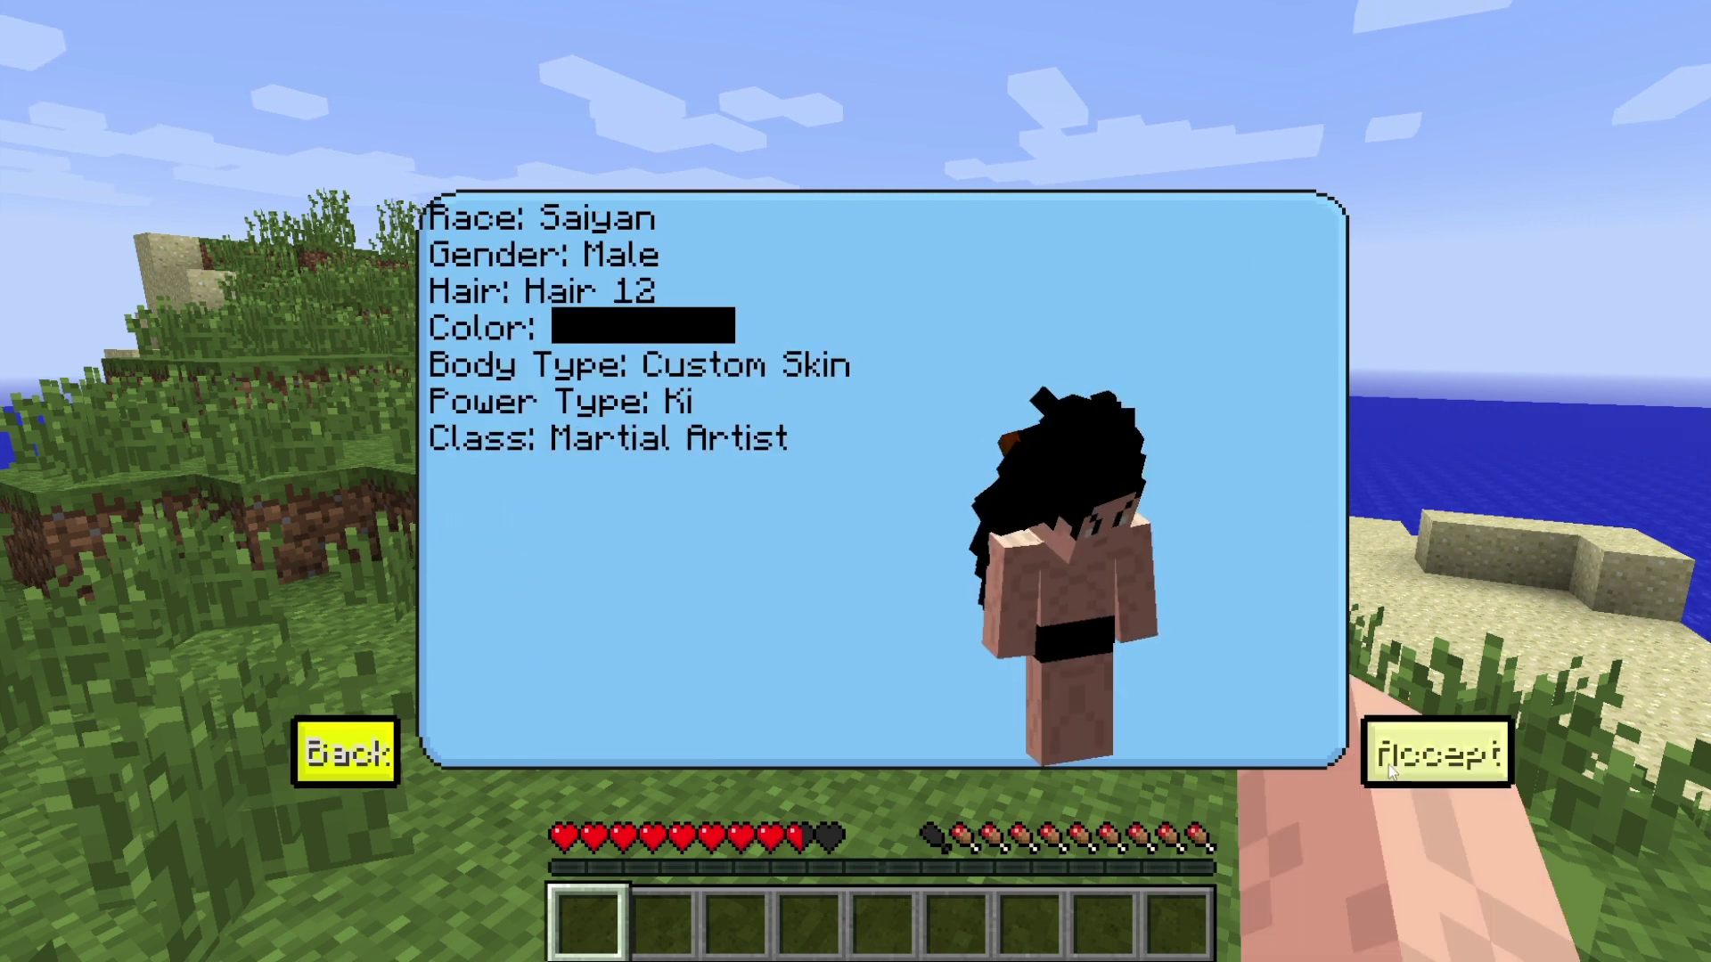
{"action": "left_click", "coordinate": [1435, 749]}
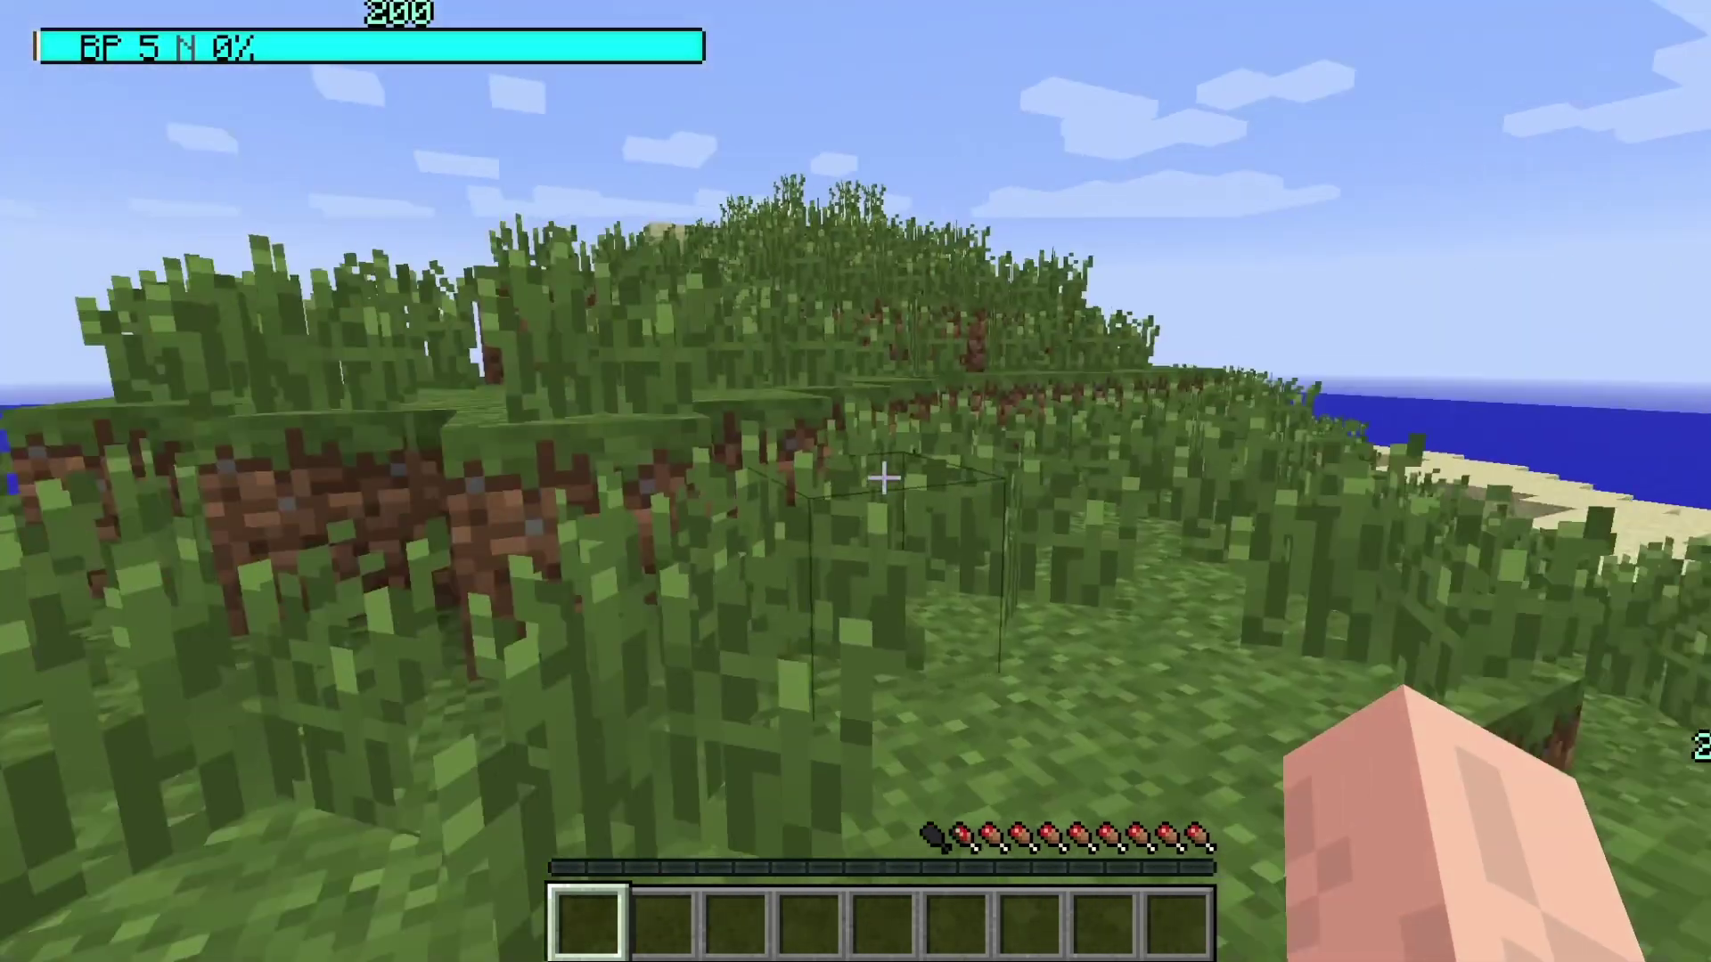
Switch to creative mode with /gamemode c, fly up, and open the DBC stats menu.
{"action": "key", "text": "slash"}
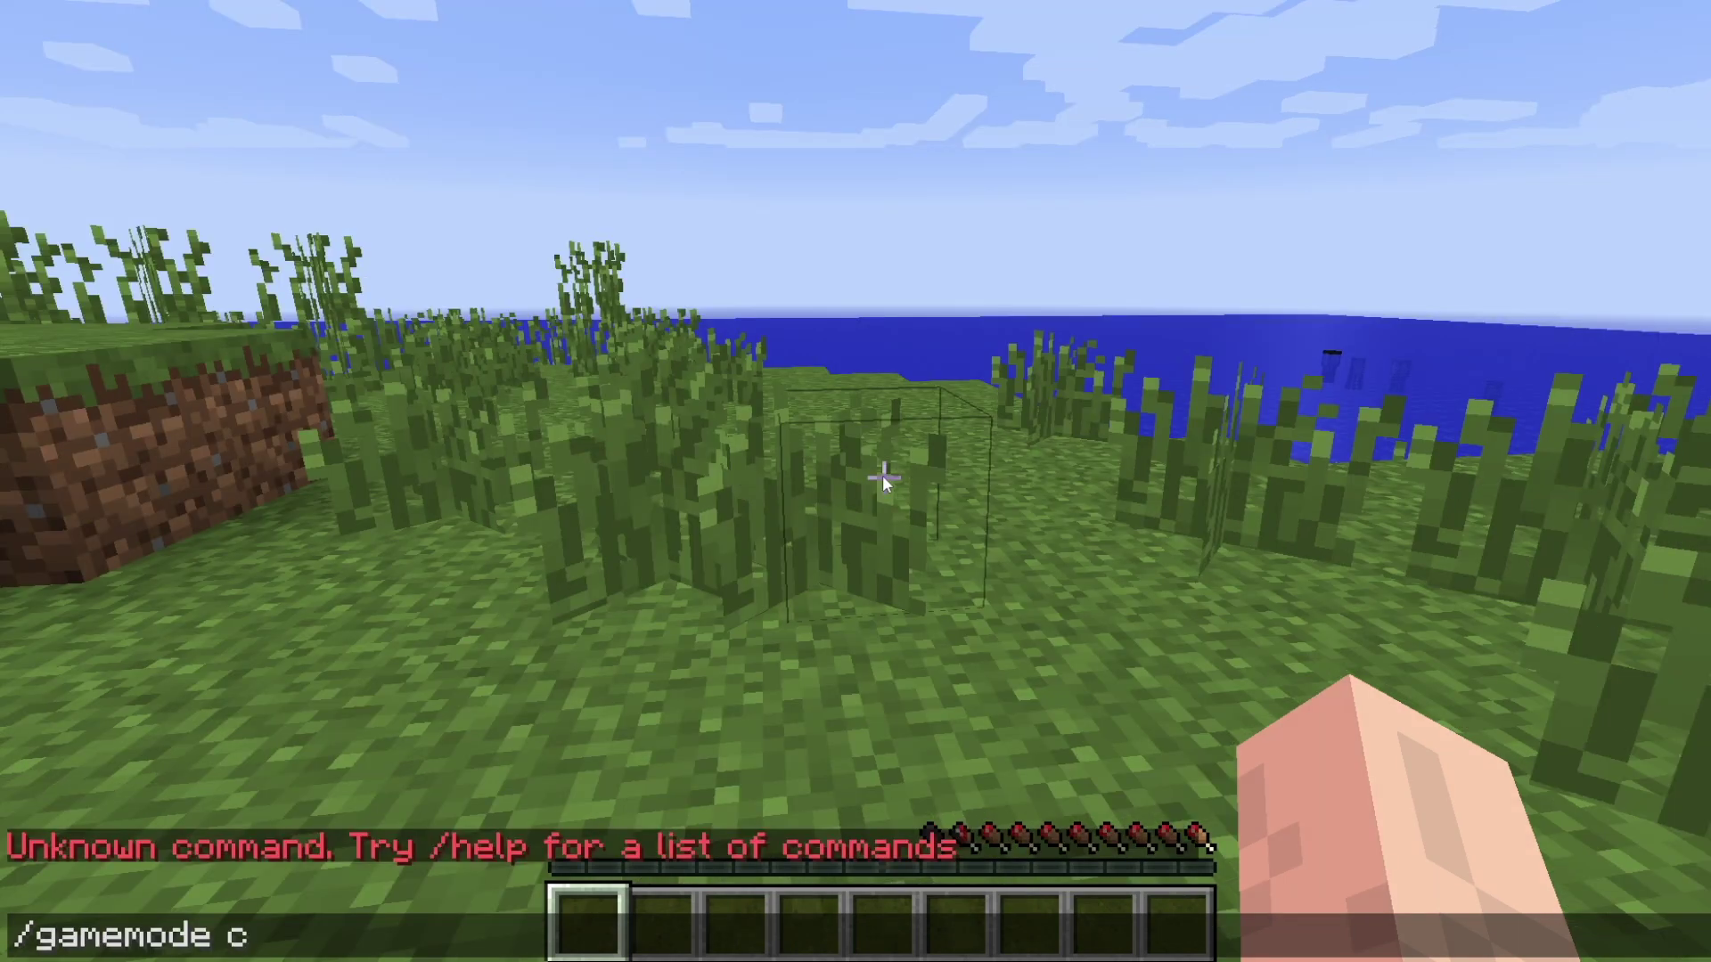
{"action": "key", "text": "Escape"}
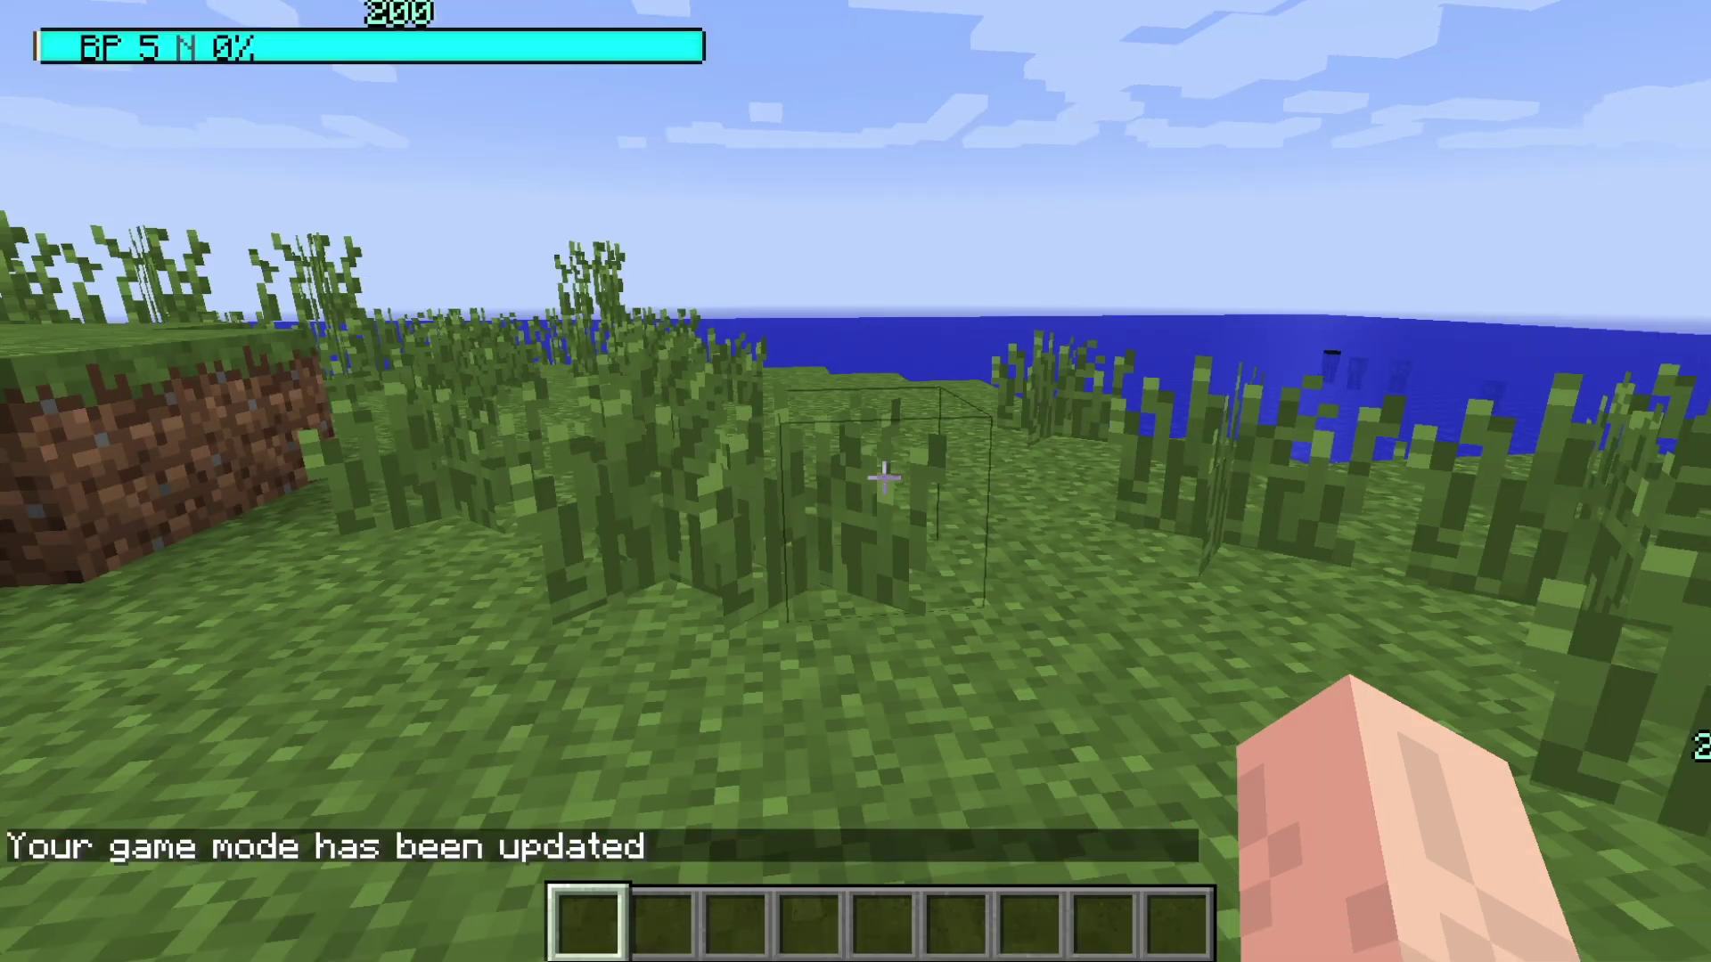
{"action": "key", "text": "space"}
{"action": "key", "text": "space"}
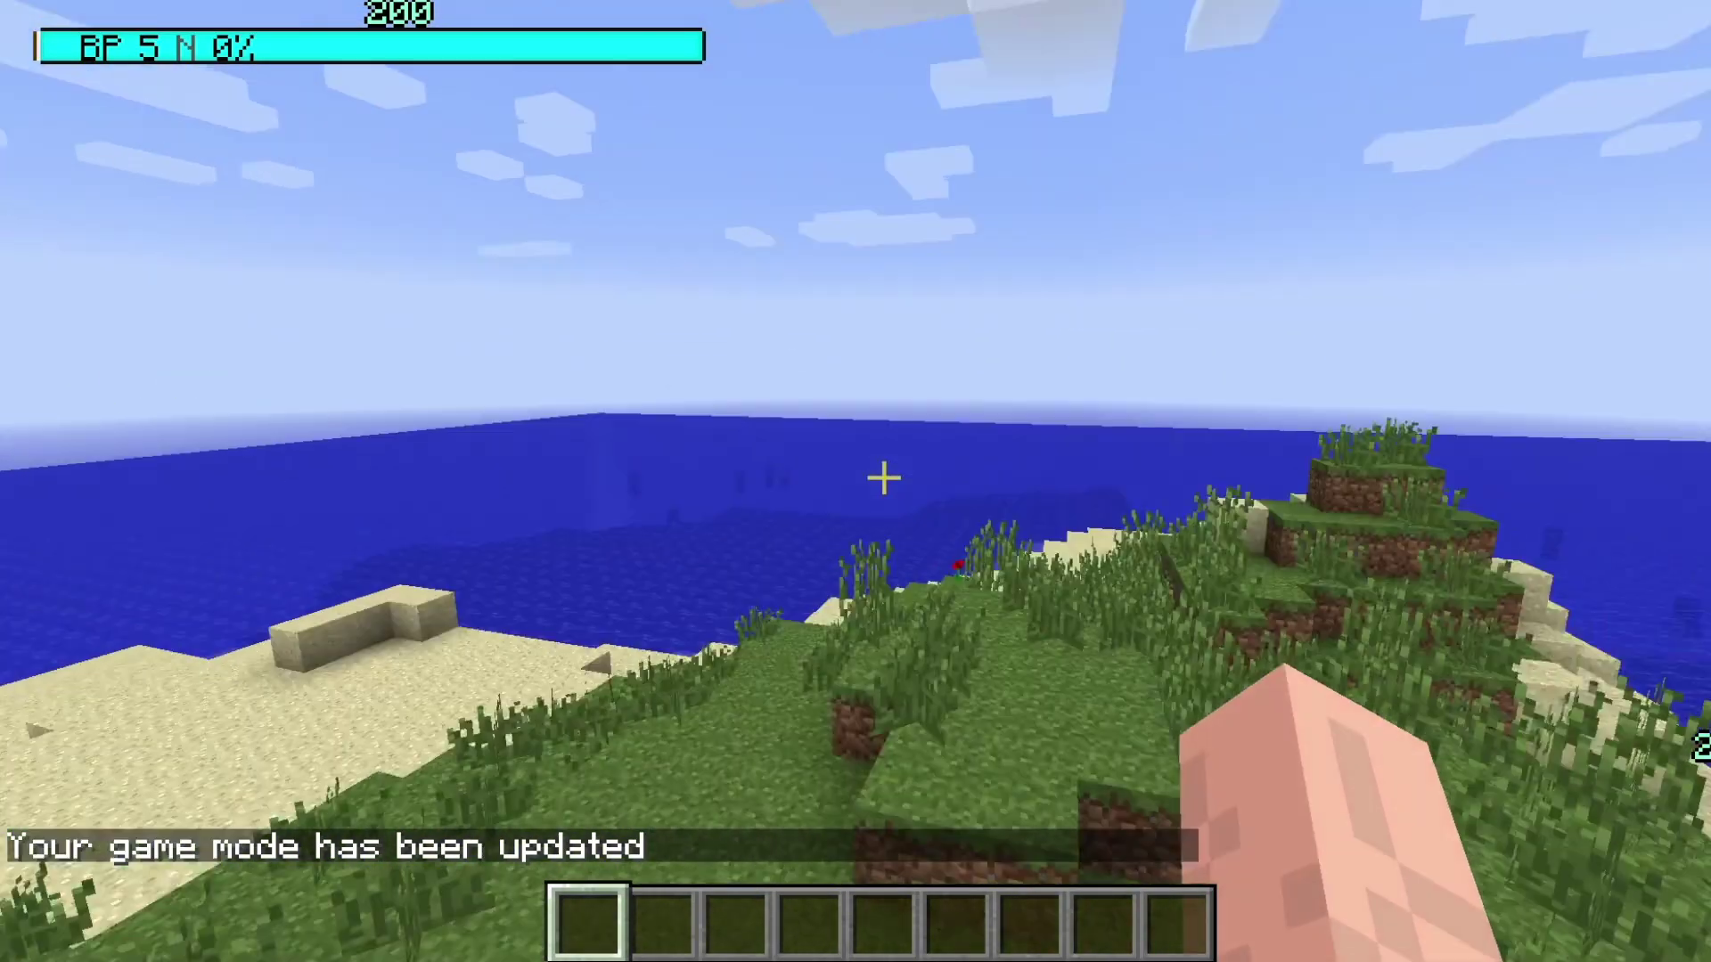
{"action": "key", "text": "space"}
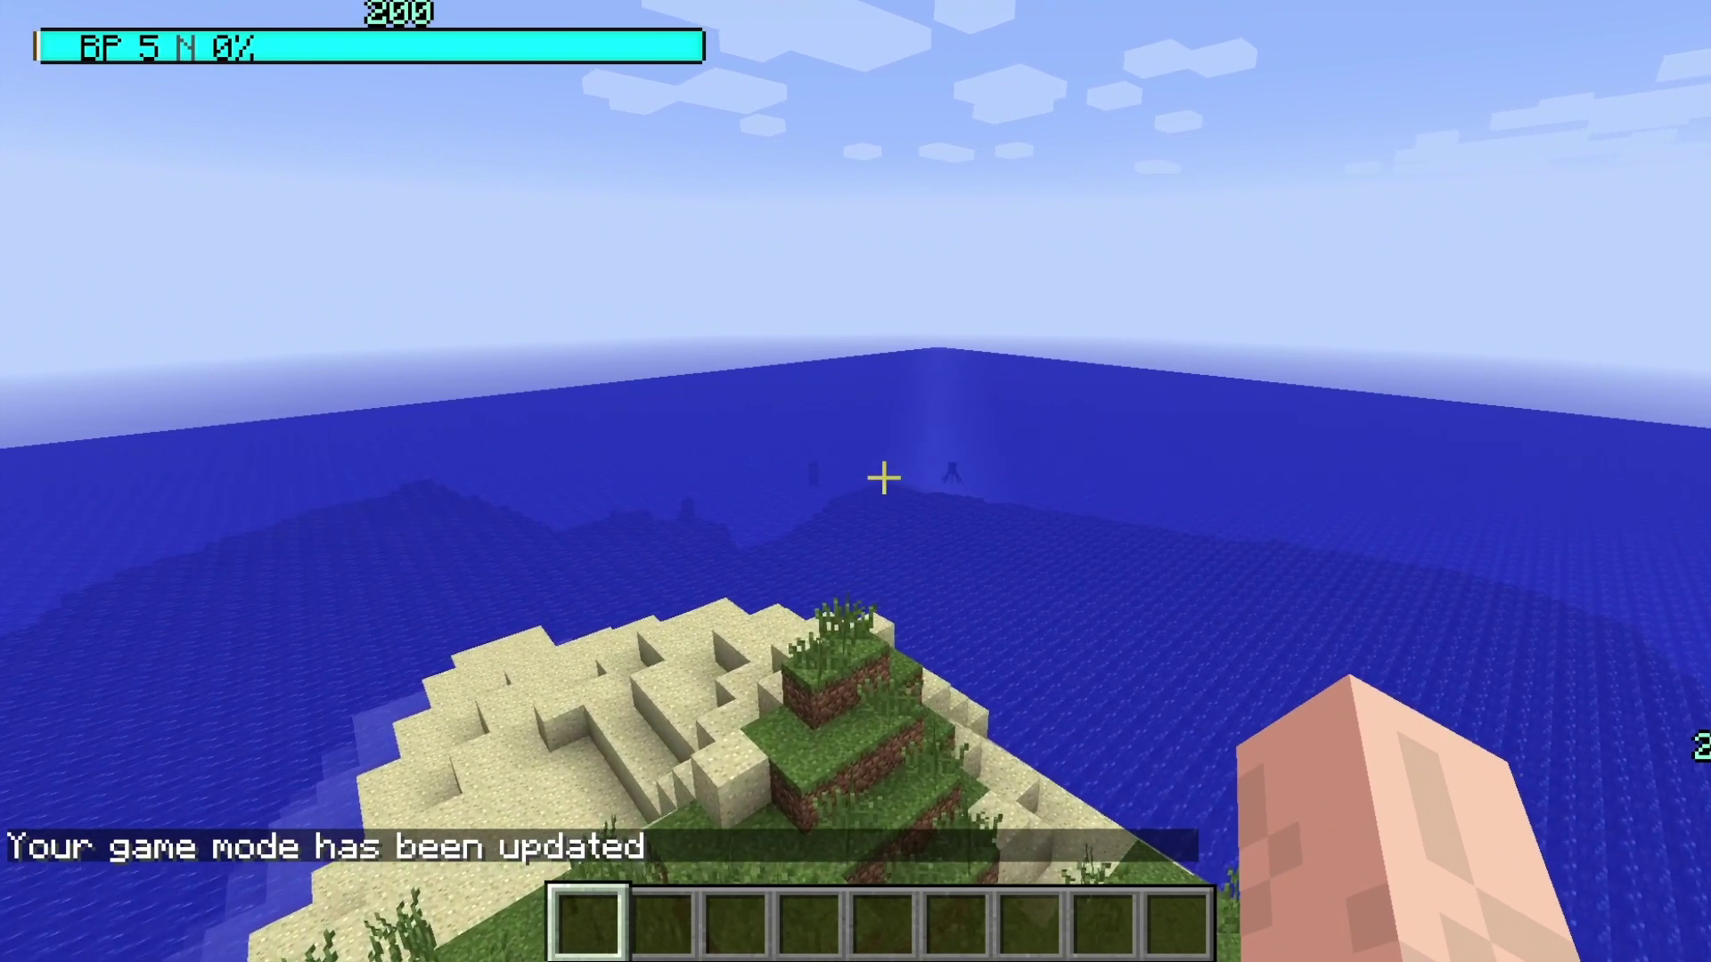
{"action": "key", "text": "v"}
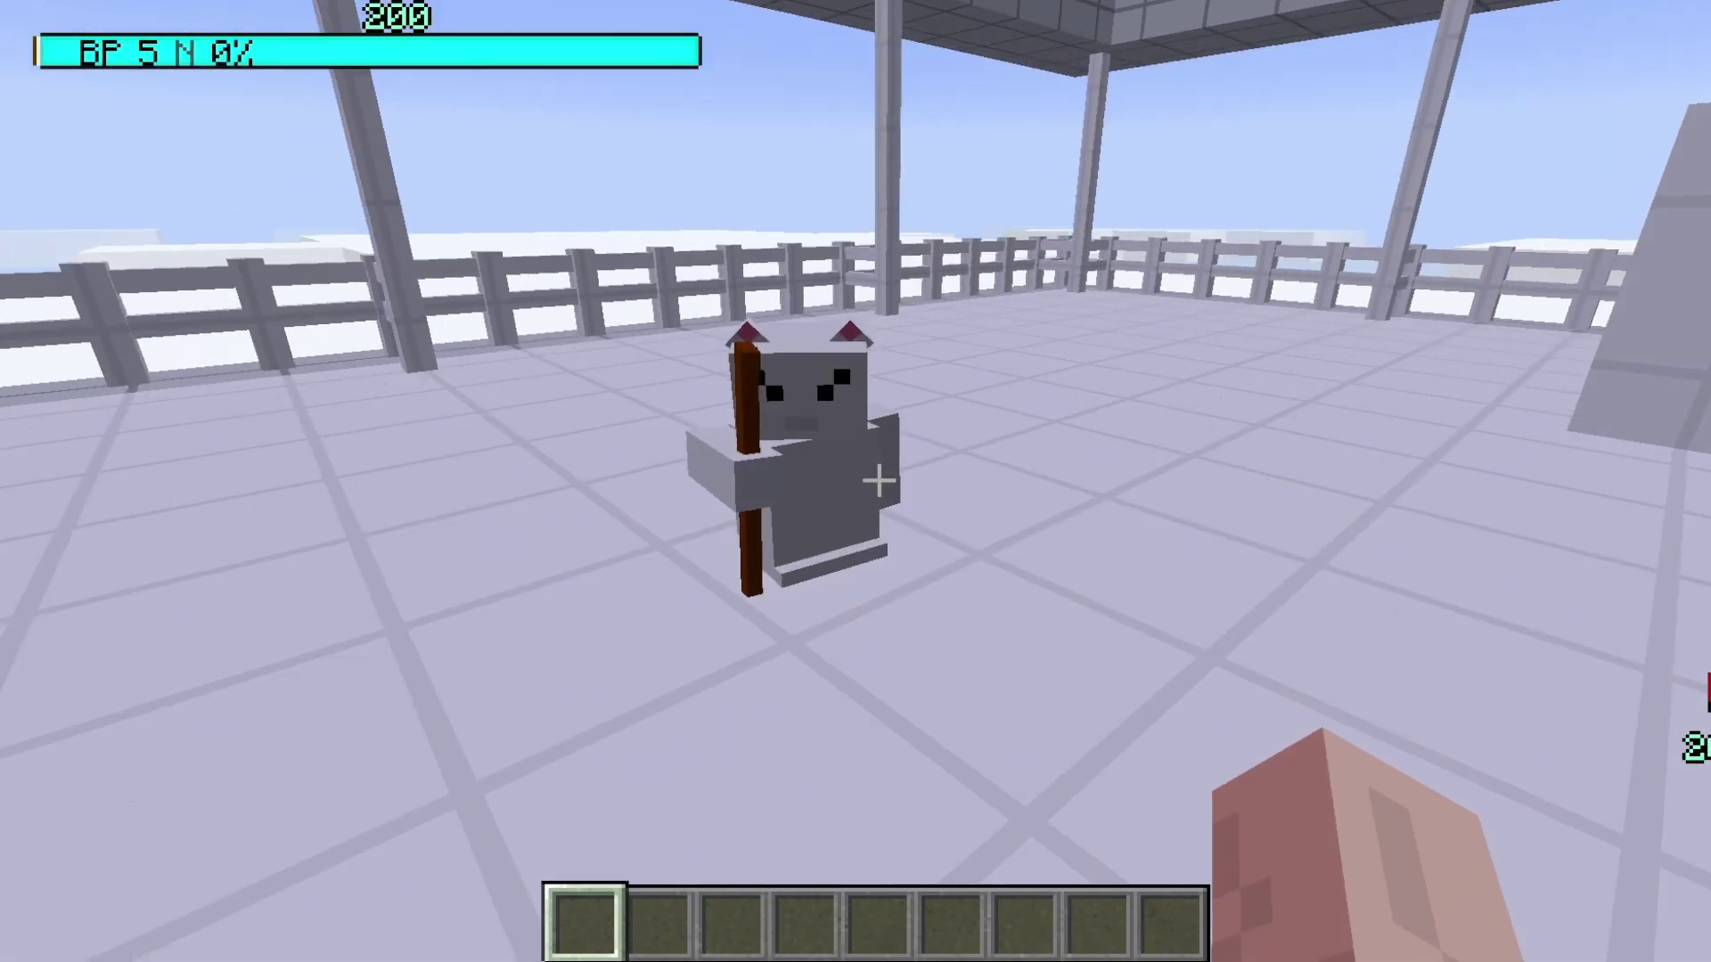
View Korin's learnable skills, then close them and disconnect from the dbc server.
{"action": "right_click", "coordinate": [879, 482]}
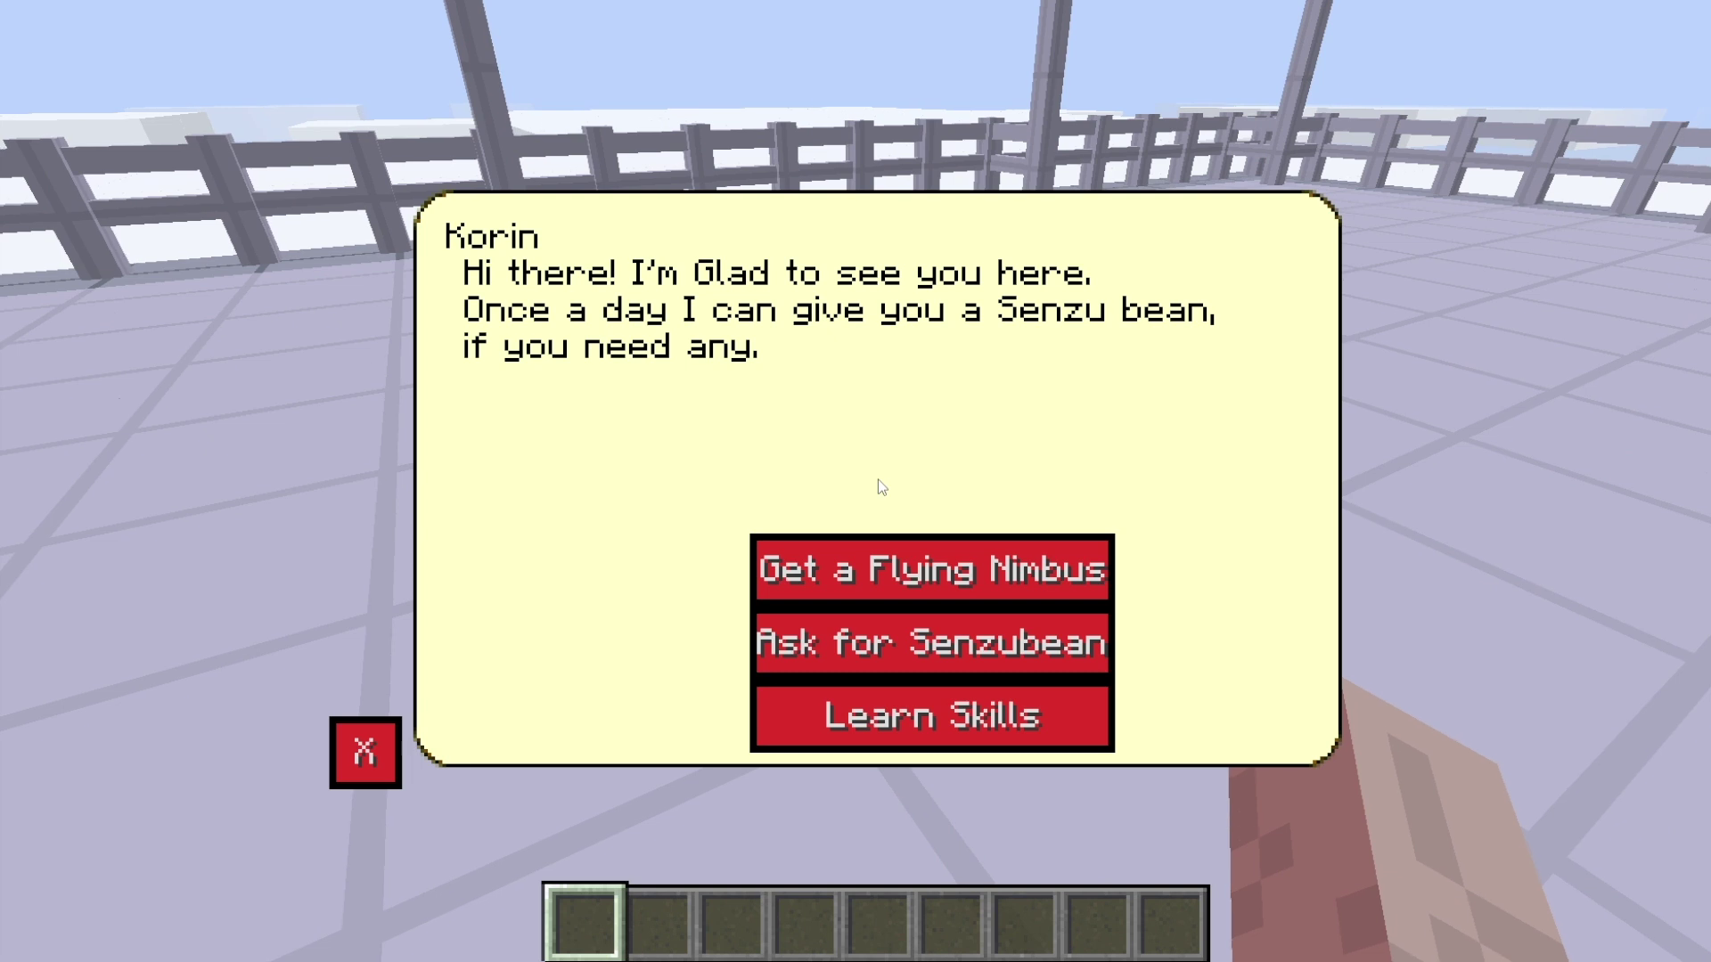
{"action": "left_click", "coordinate": [832, 725]}
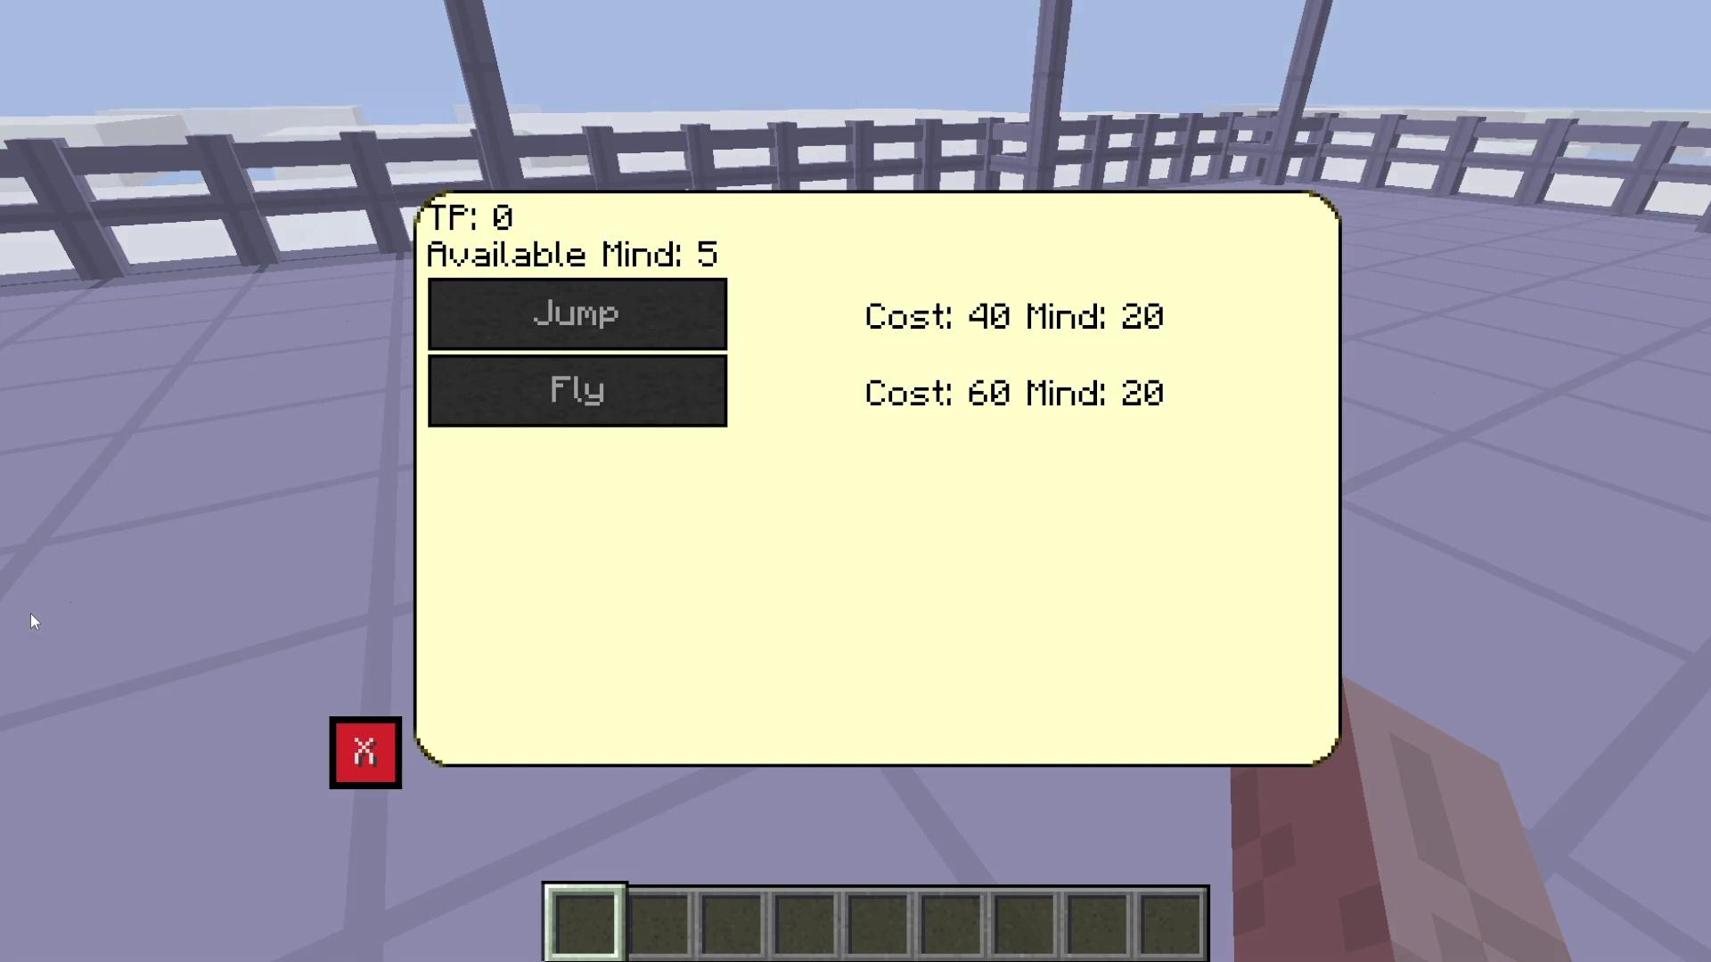
{"action": "left_click", "coordinate": [364, 752]}
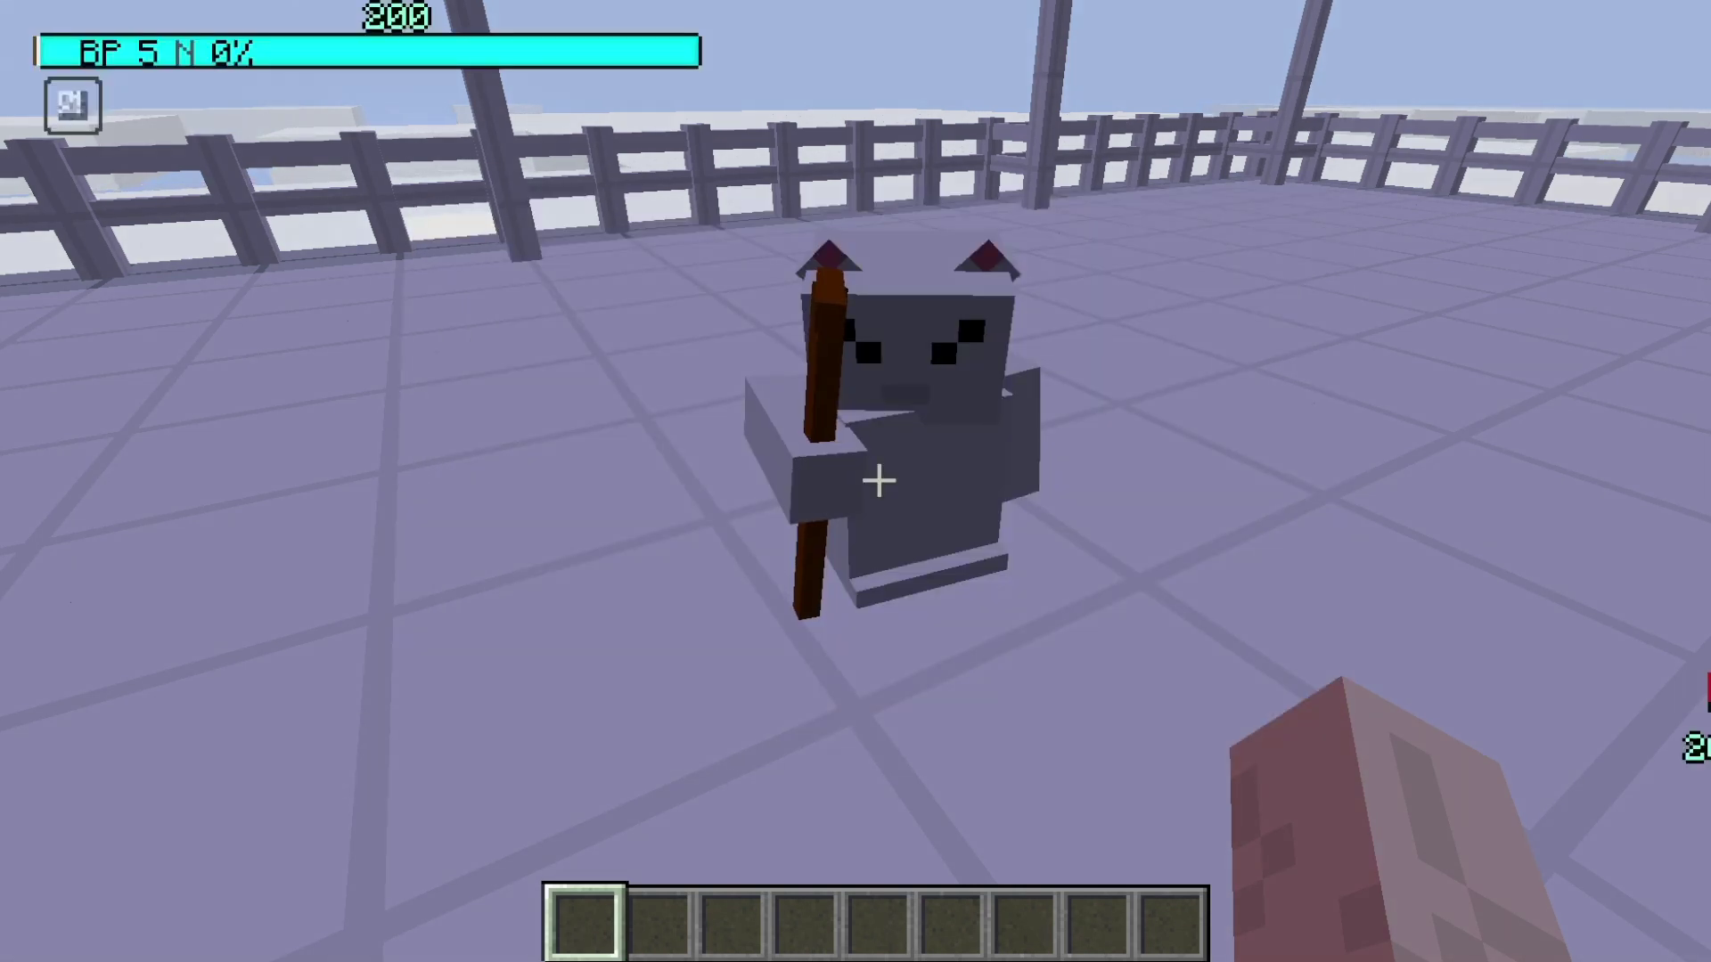
{"action": "key", "text": "Escape"}
{"action": "left_click", "coordinate": [710, 658]}
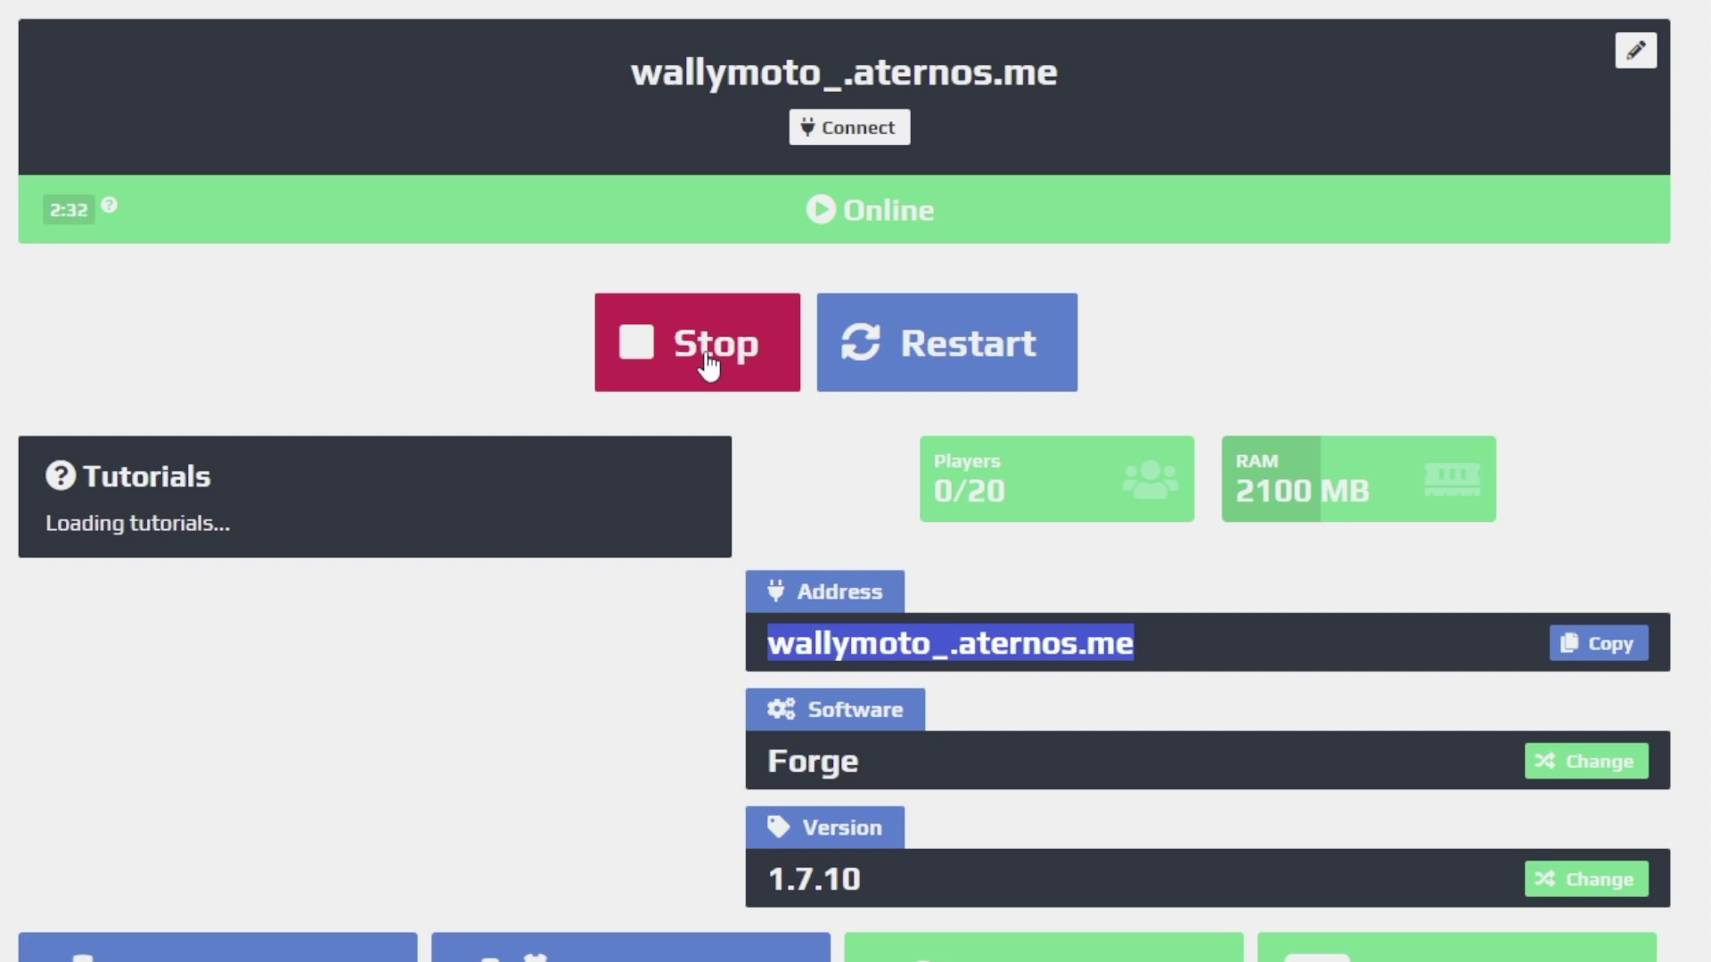
Stop the Aternos server and bring up its file list.
{"action": "left_click", "coordinate": [708, 356]}
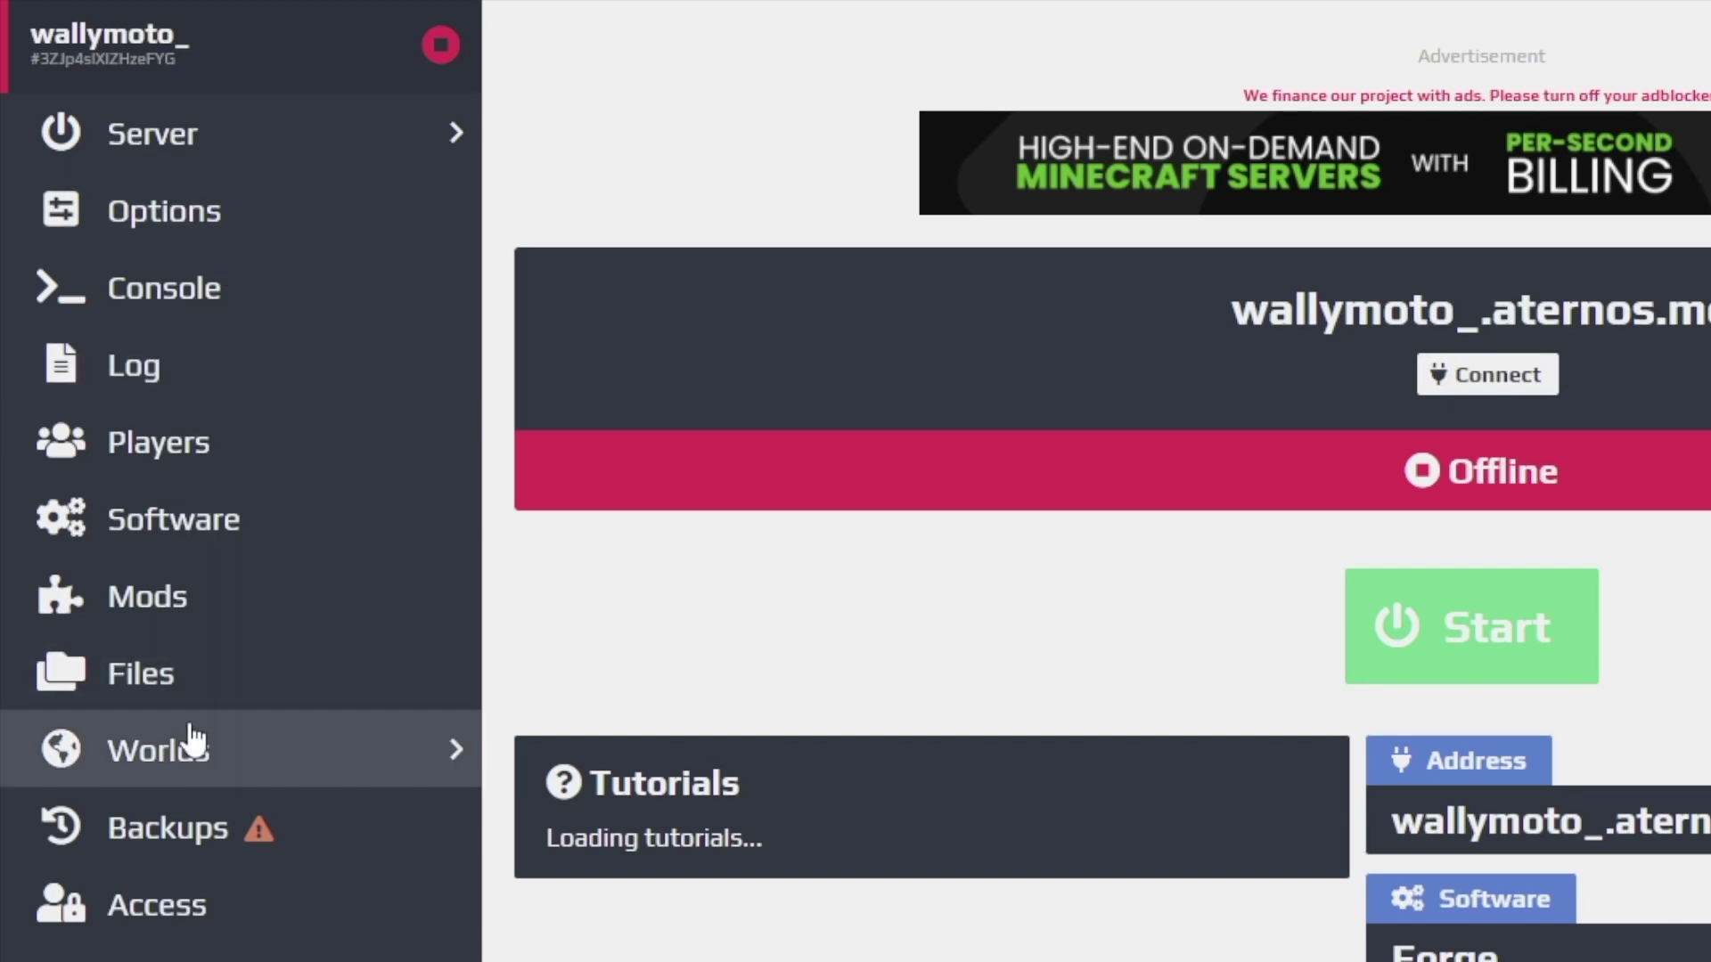
{"action": "left_click", "coordinate": [169, 672]}
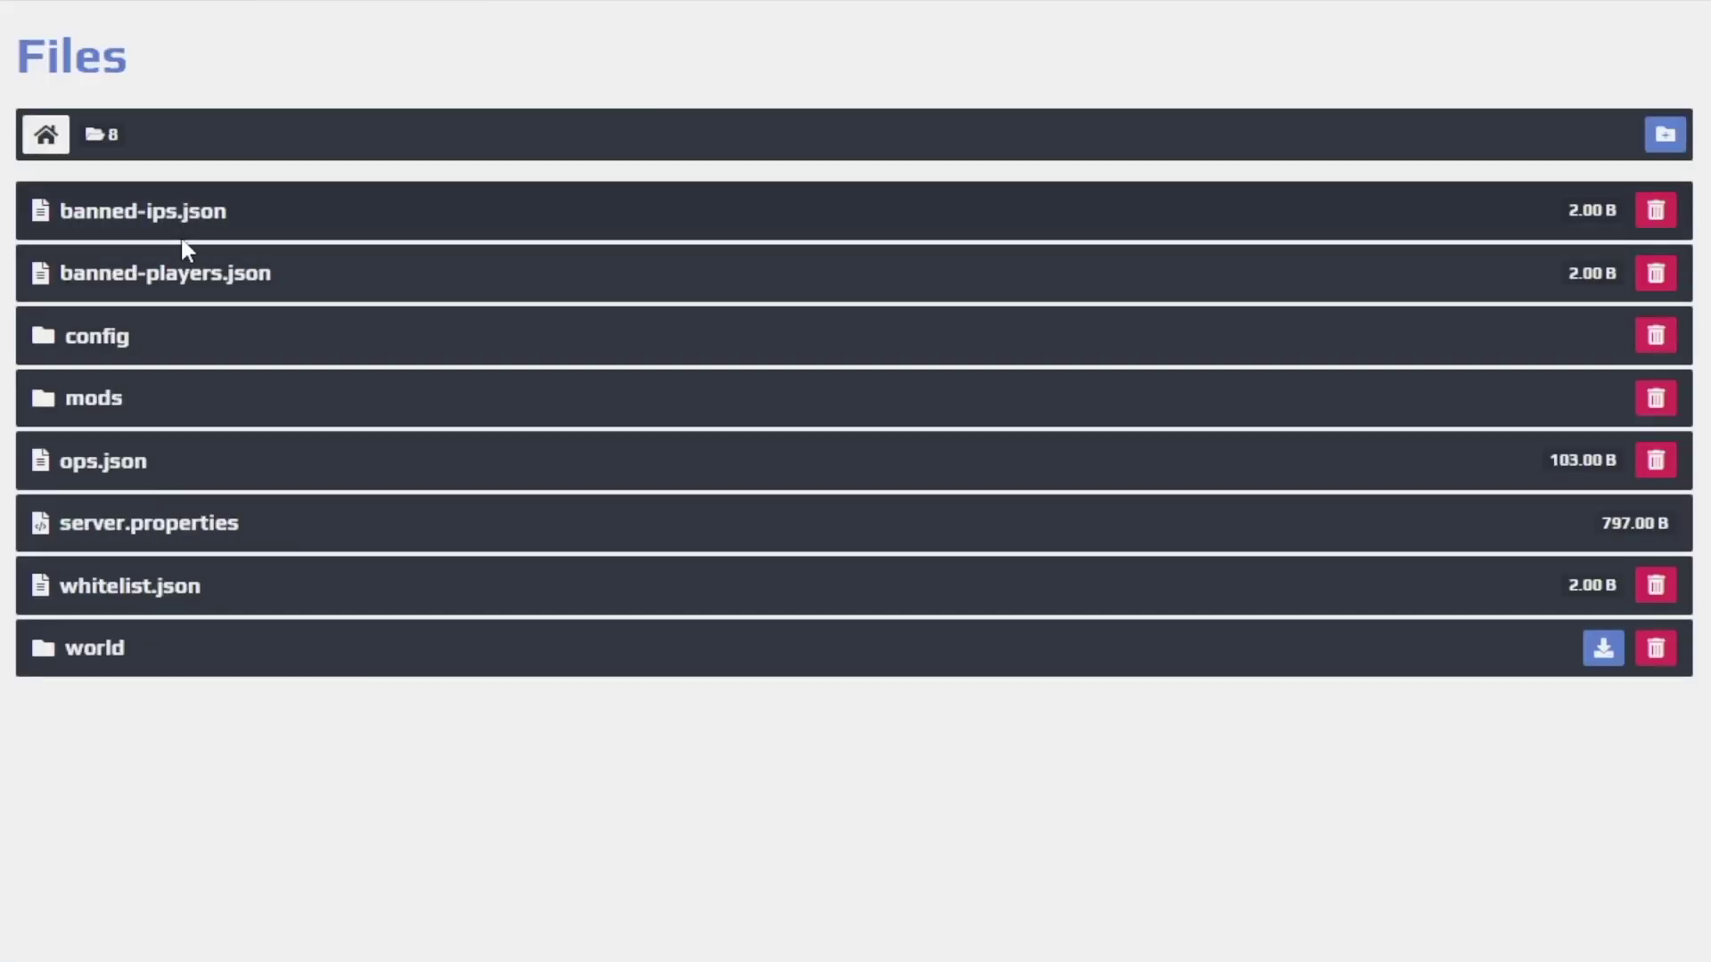
Browse config > jingames > dbc and open skill_costs.cfg in the editor.
{"action": "left_click", "coordinate": [90, 342]}
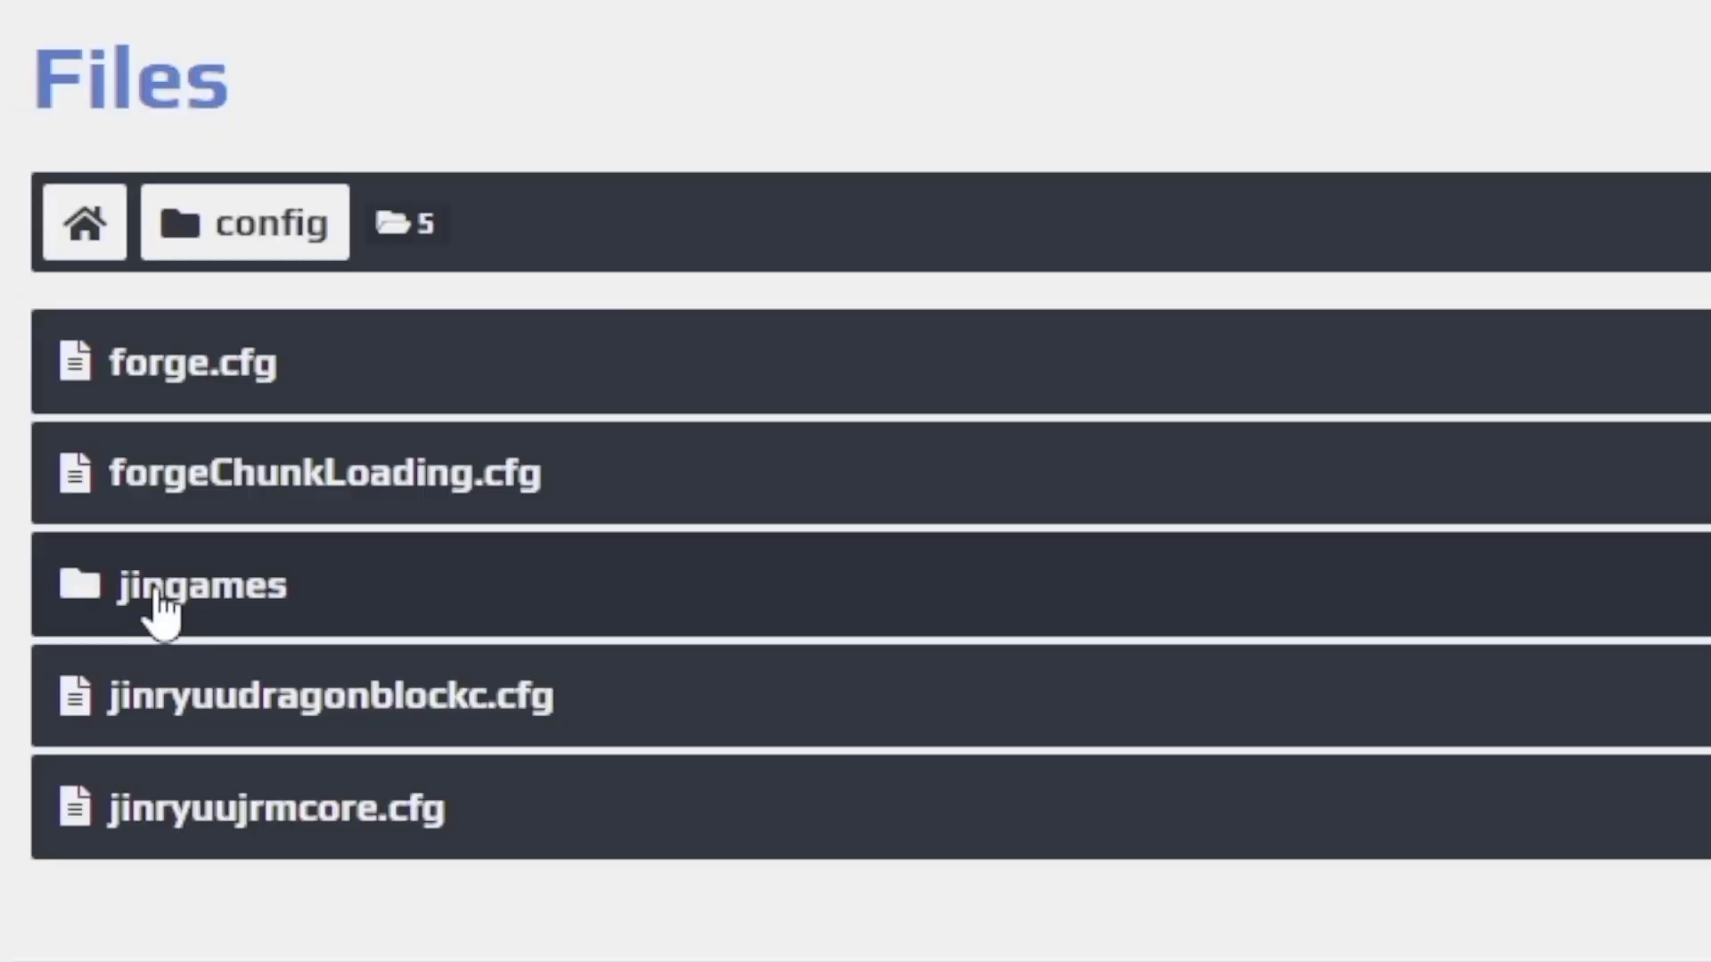
{"action": "left_click", "coordinate": [162, 613]}
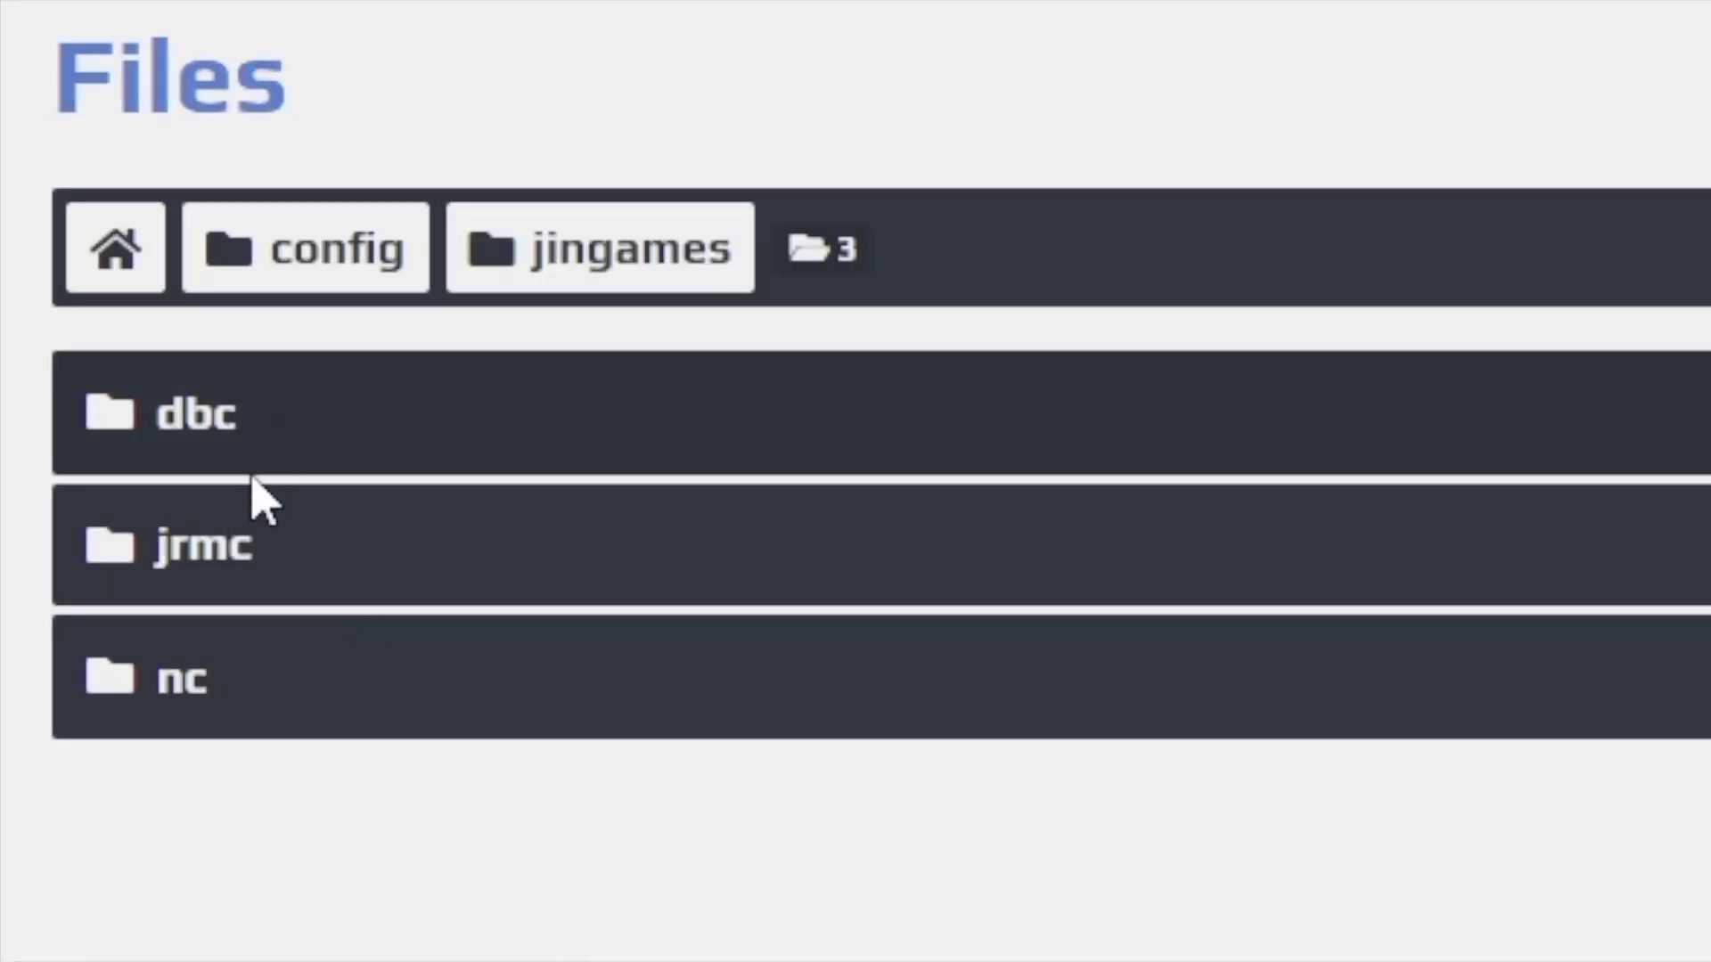
{"action": "left_click", "coordinate": [293, 436]}
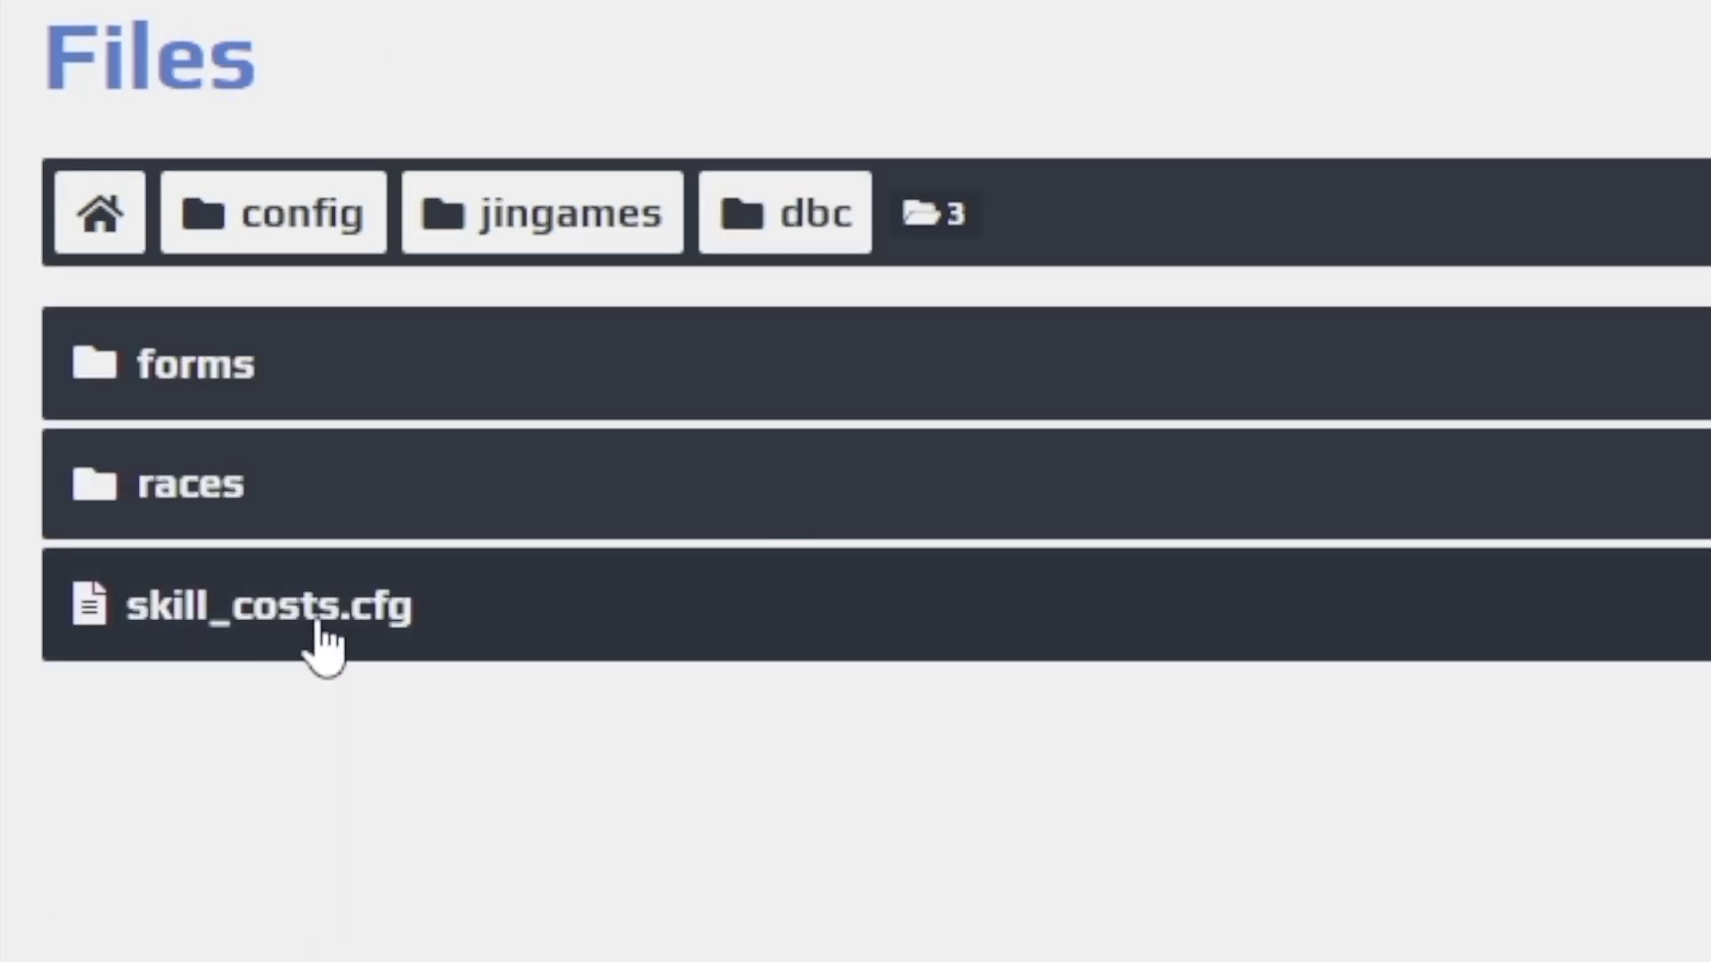
{"action": "left_click", "coordinate": [397, 608]}
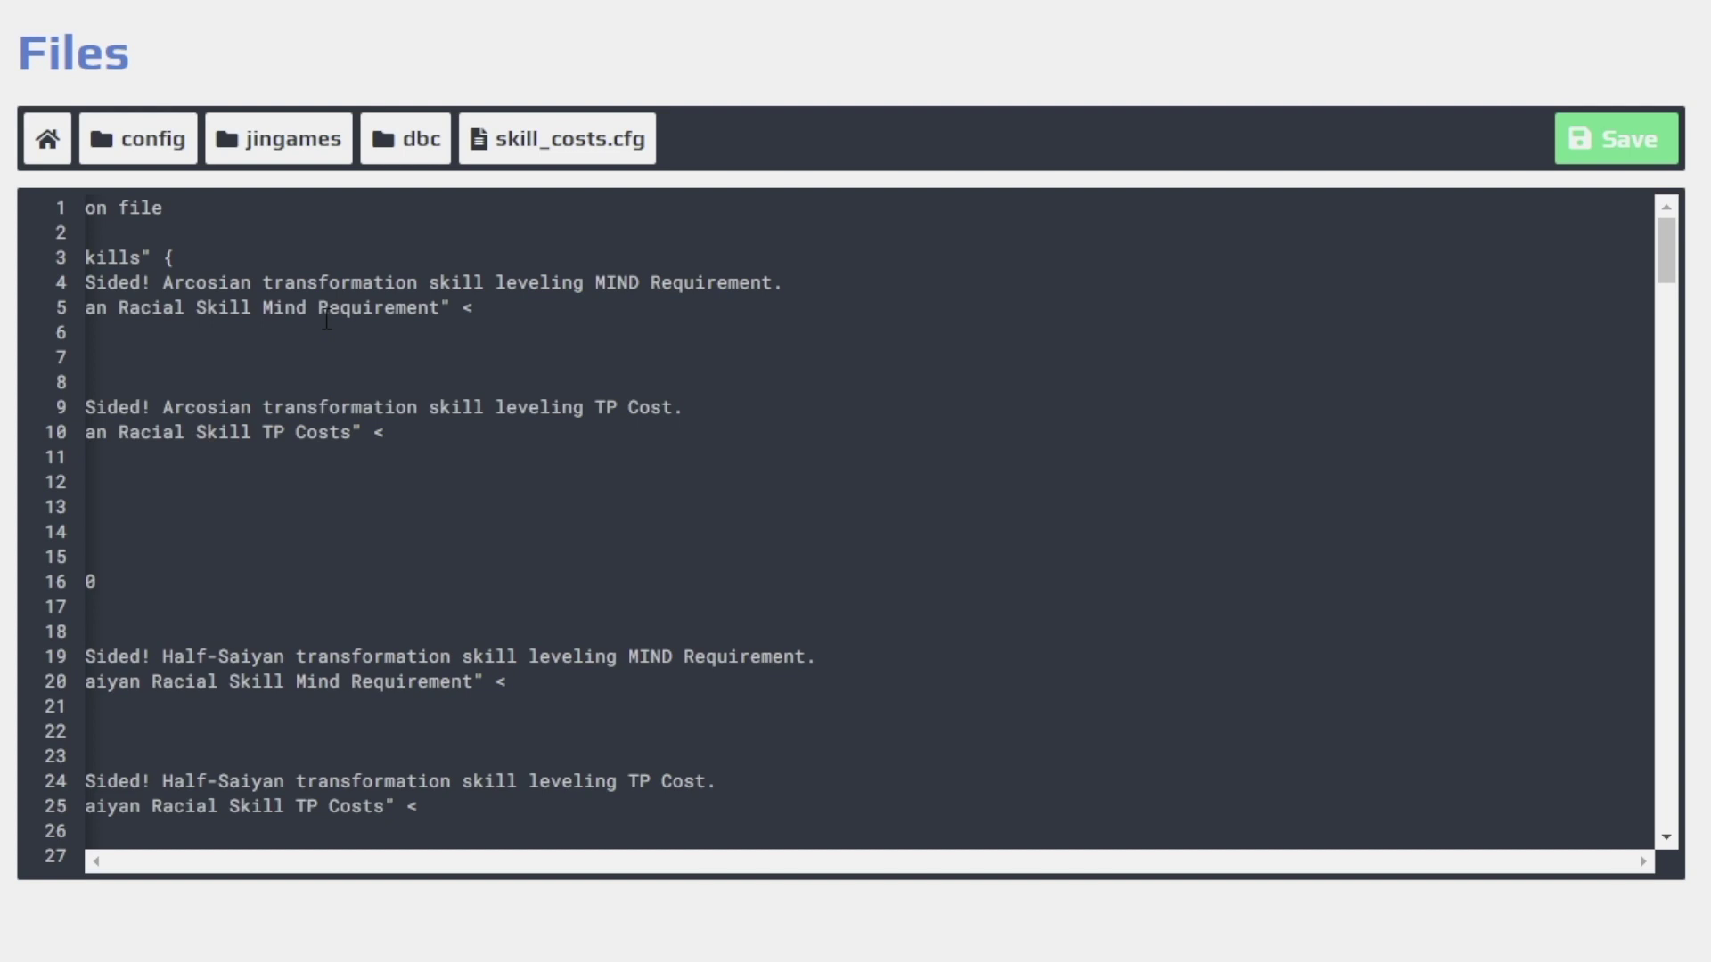
Search skill_costs.cfg for 'jump' and go to the Jump skill's Mind requirement.
{"action": "left_click", "coordinate": [217, 240]}
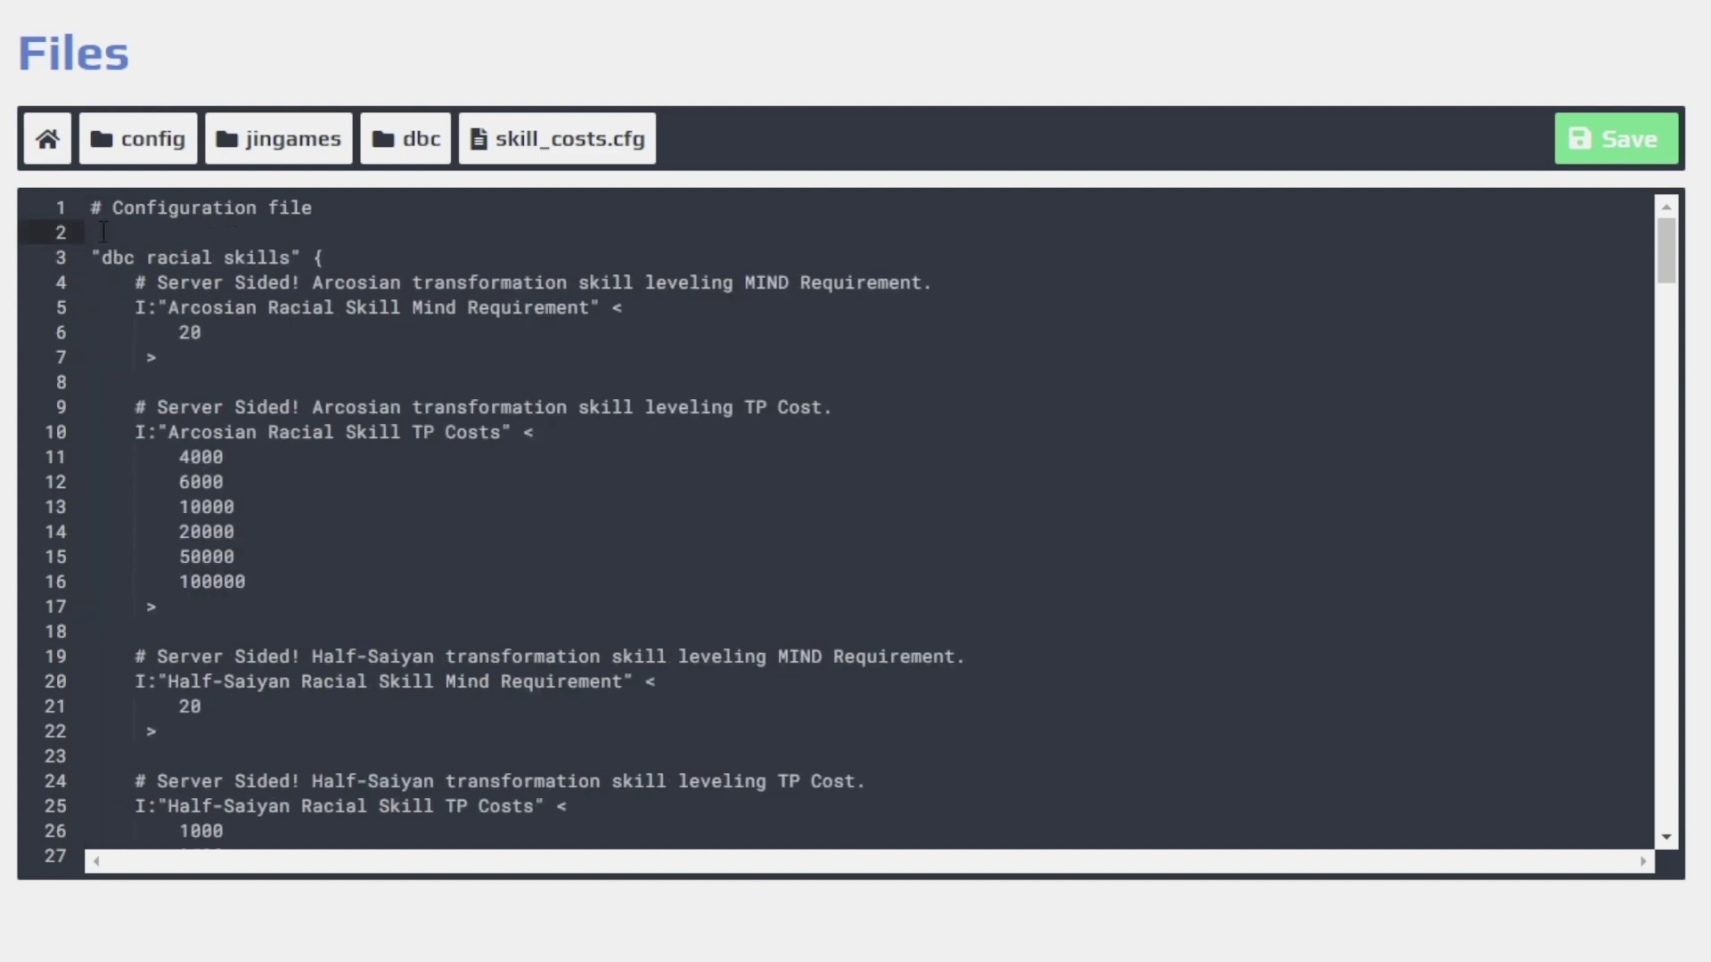
{"action": "key", "text": "ctrl+f"}
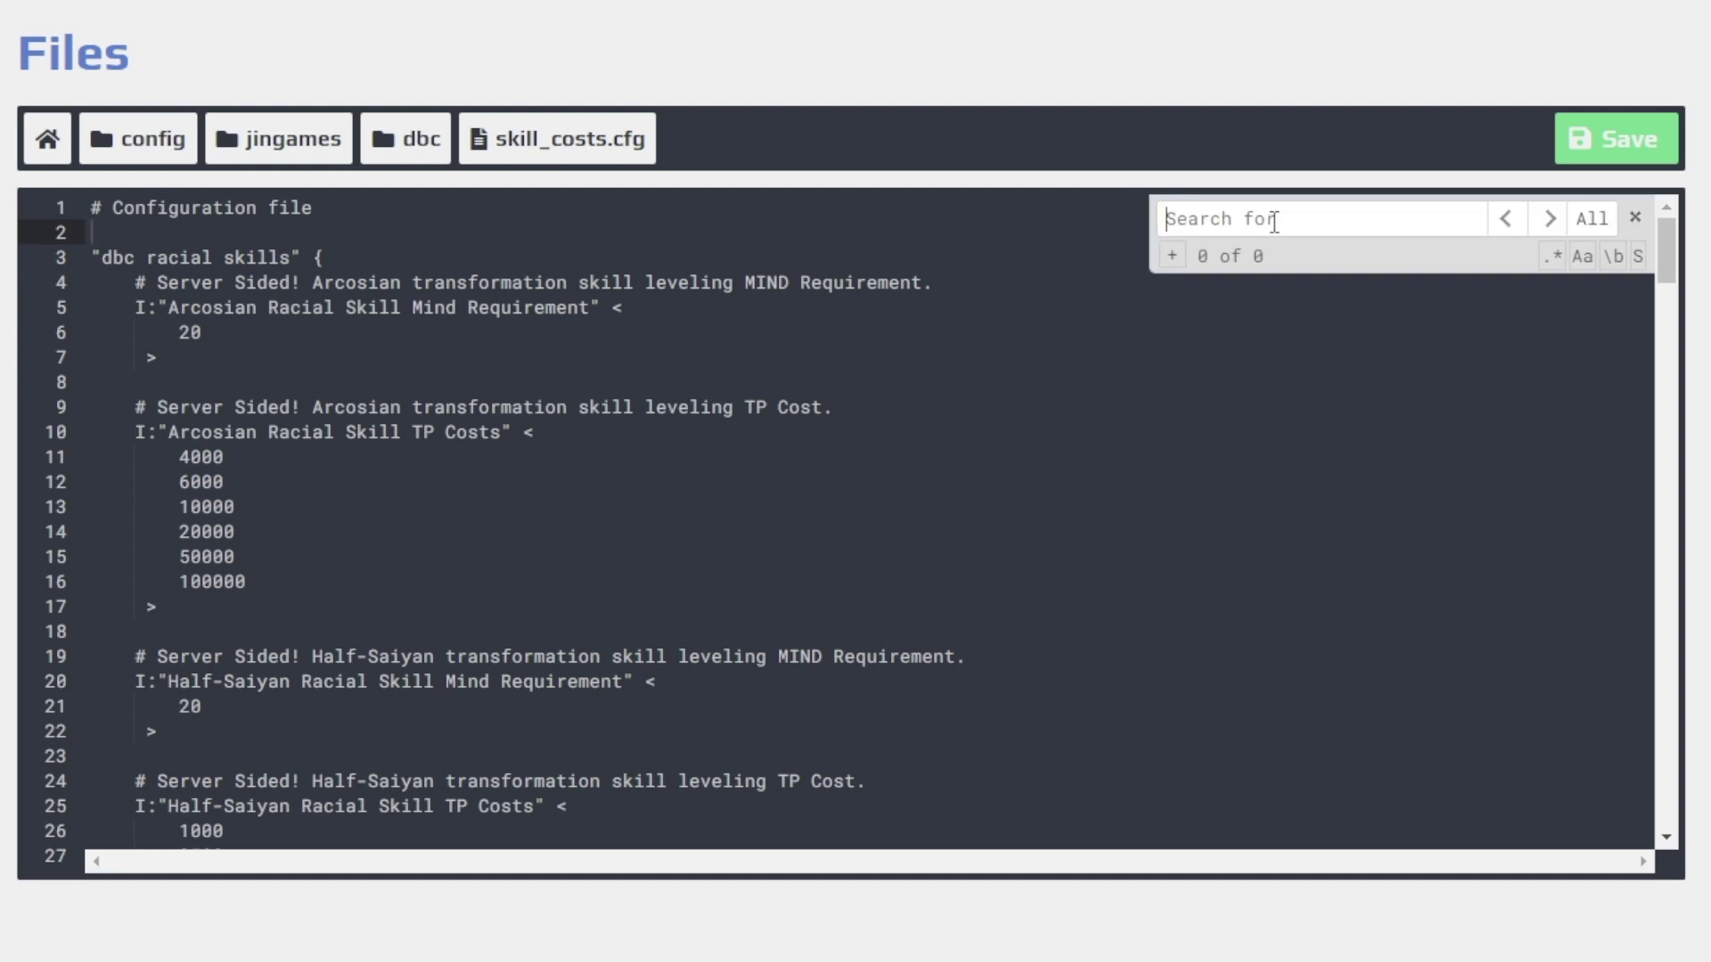
{"action": "type", "text": "jump"}
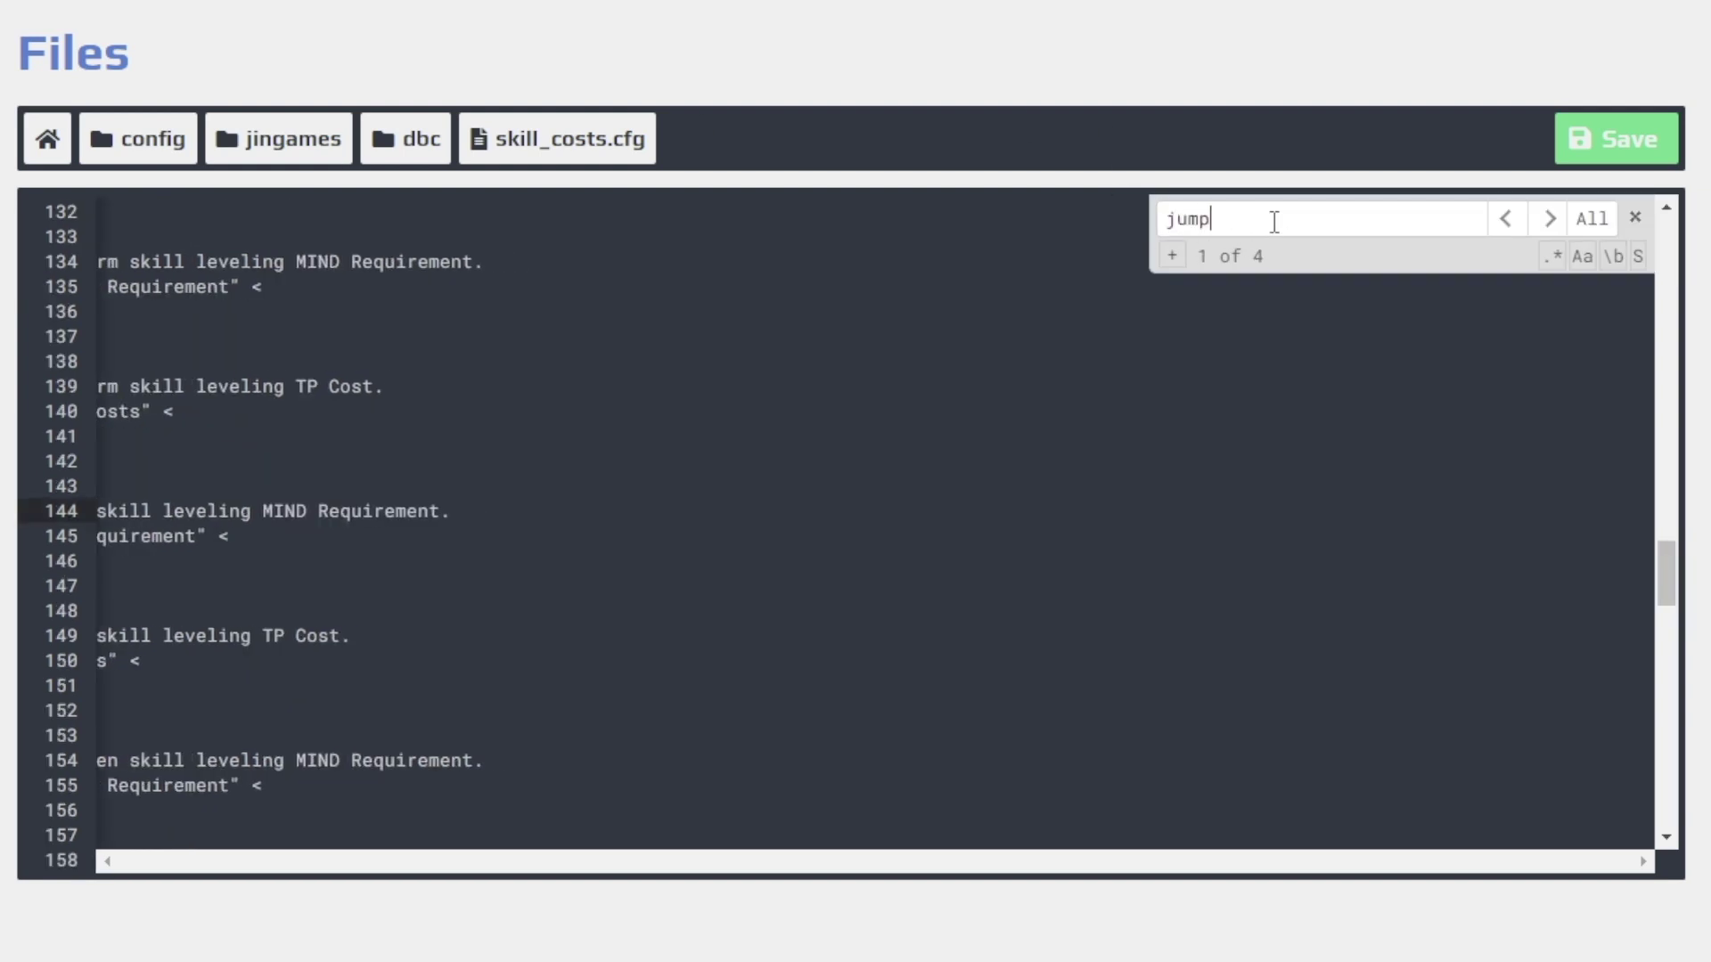
{"action": "left_click", "coordinate": [123, 477]}
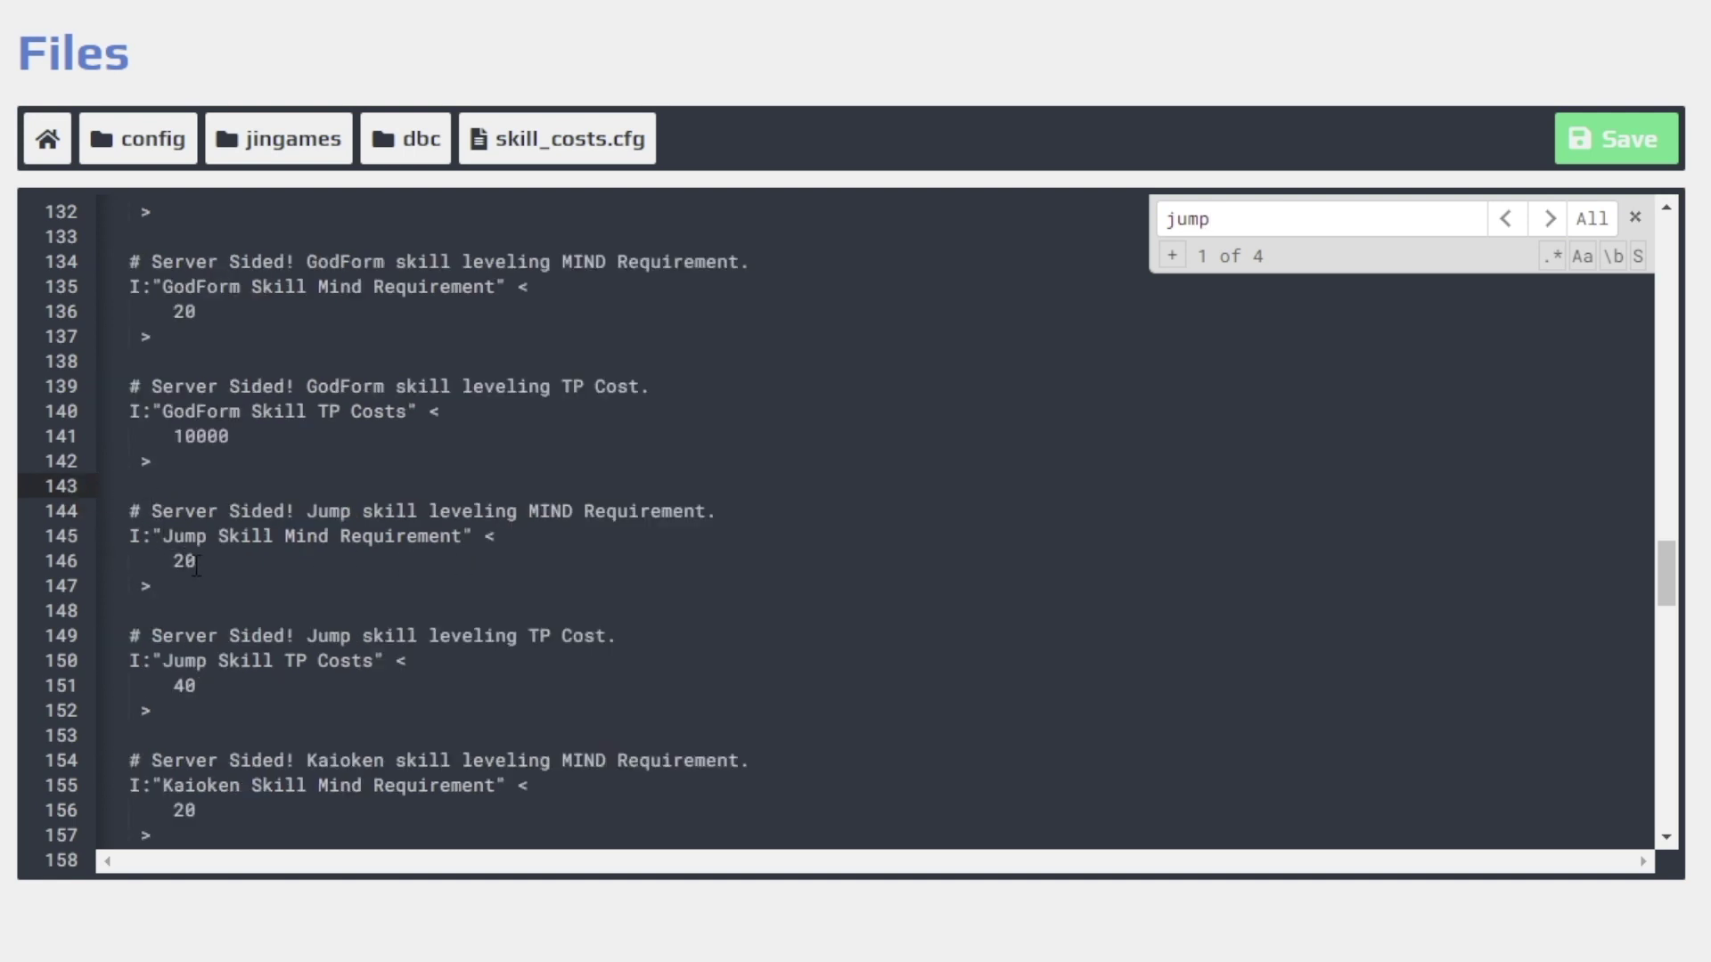
{"action": "left_click", "coordinate": [197, 564]}
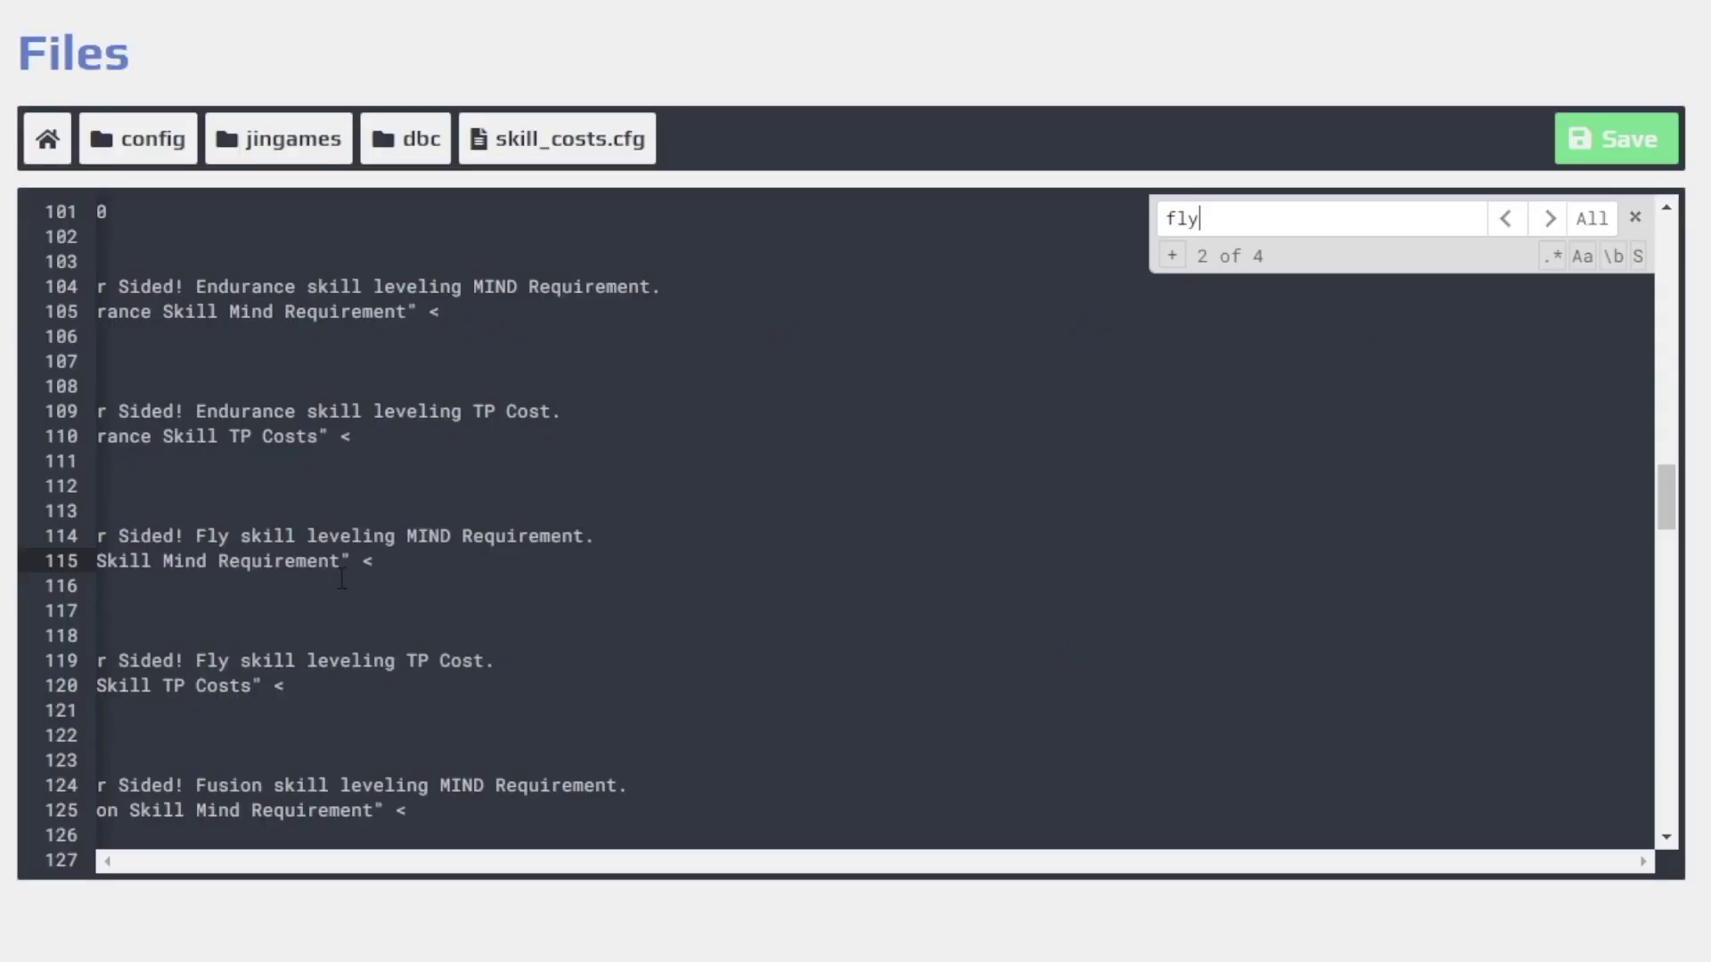
Change the Fly skill's Mind requirement from 20 to 1.
{"action": "left_click", "coordinate": [139, 584]}
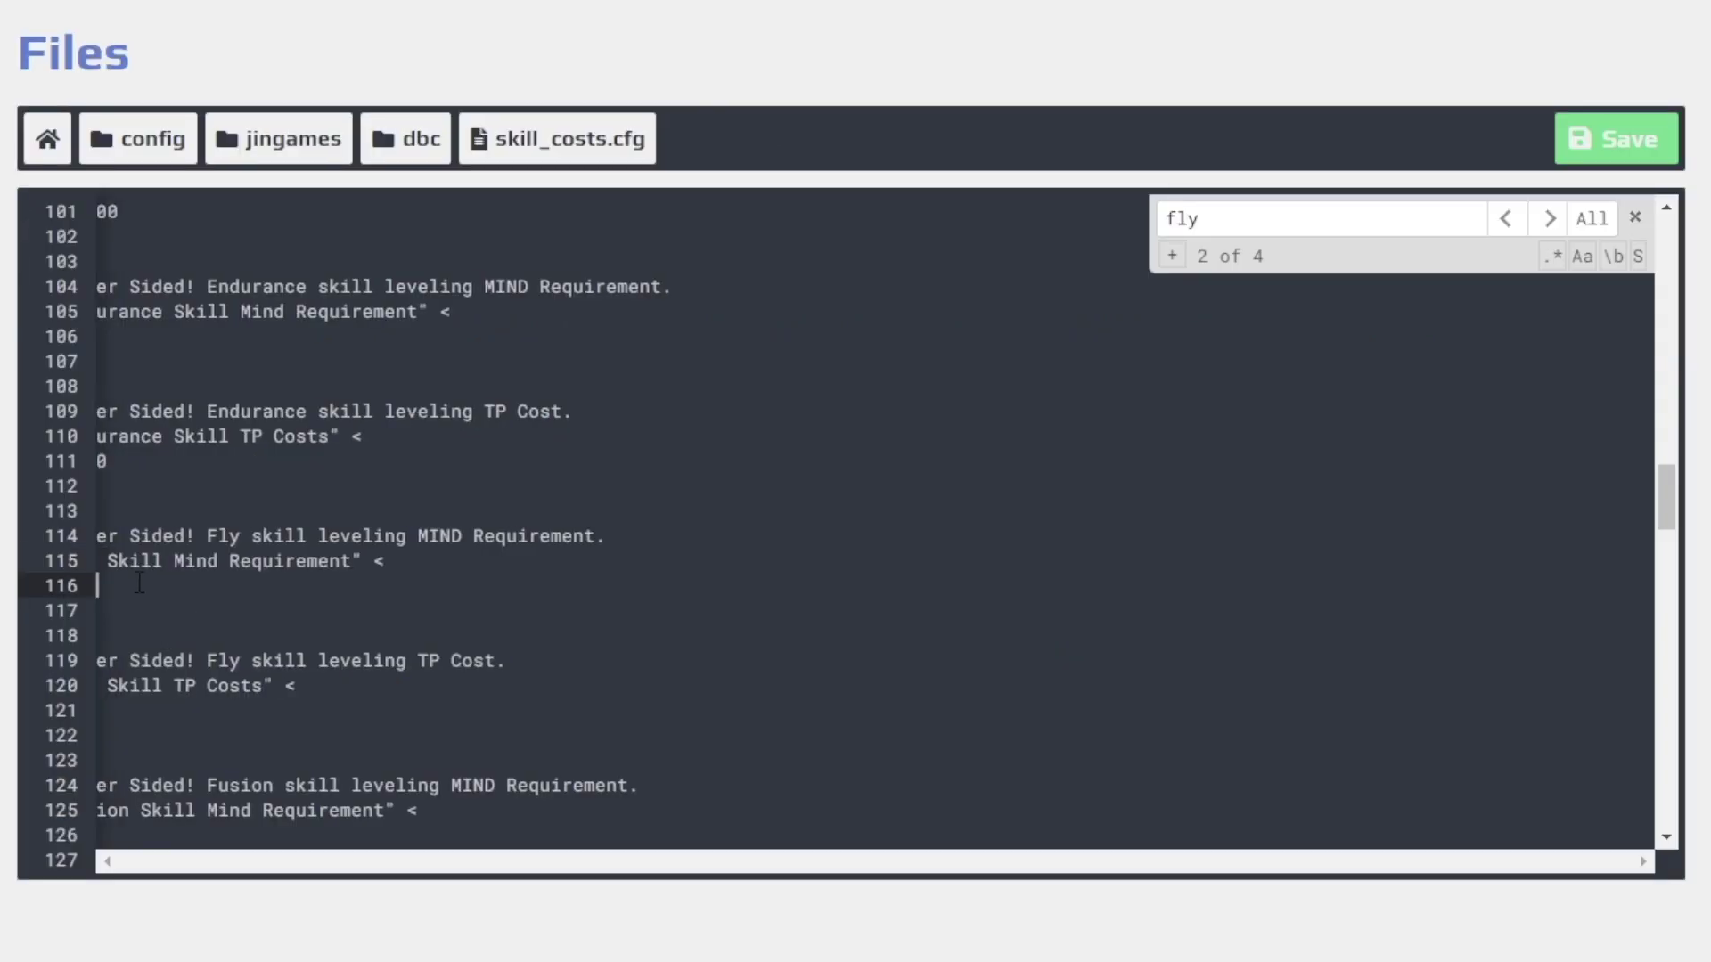
{"action": "key", "text": "Left"}
{"action": "key", "text": "Left"}
{"action": "key", "text": "Left"}
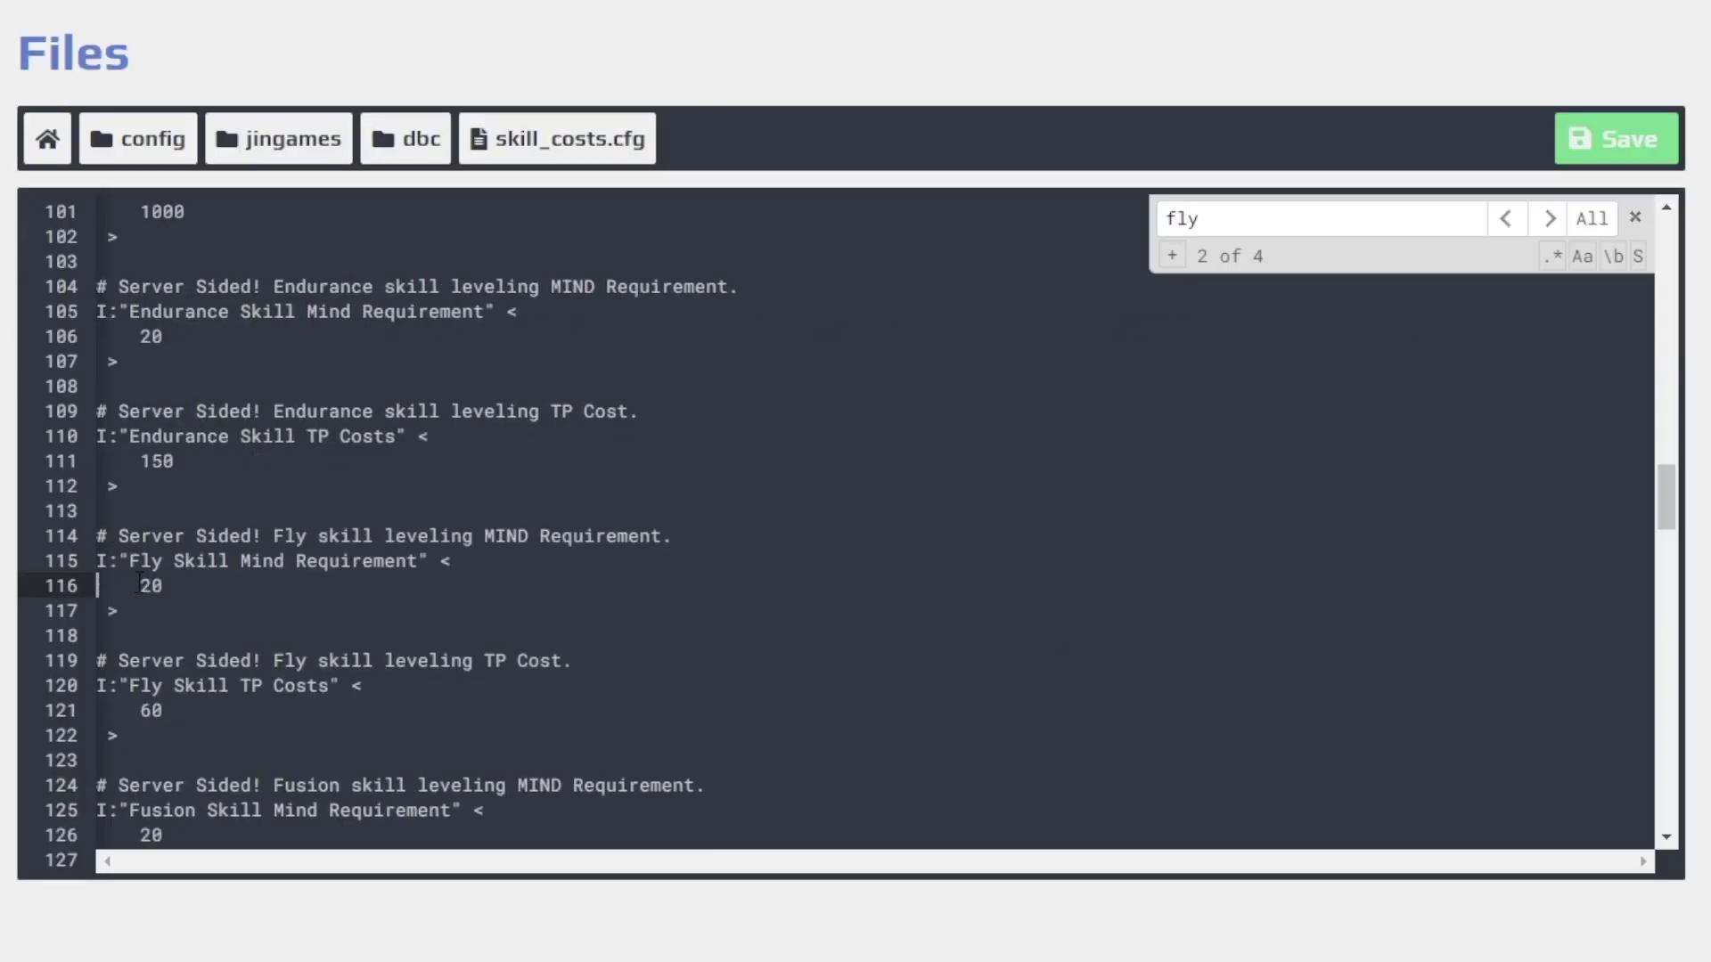
{"action": "key", "text": "Right"}
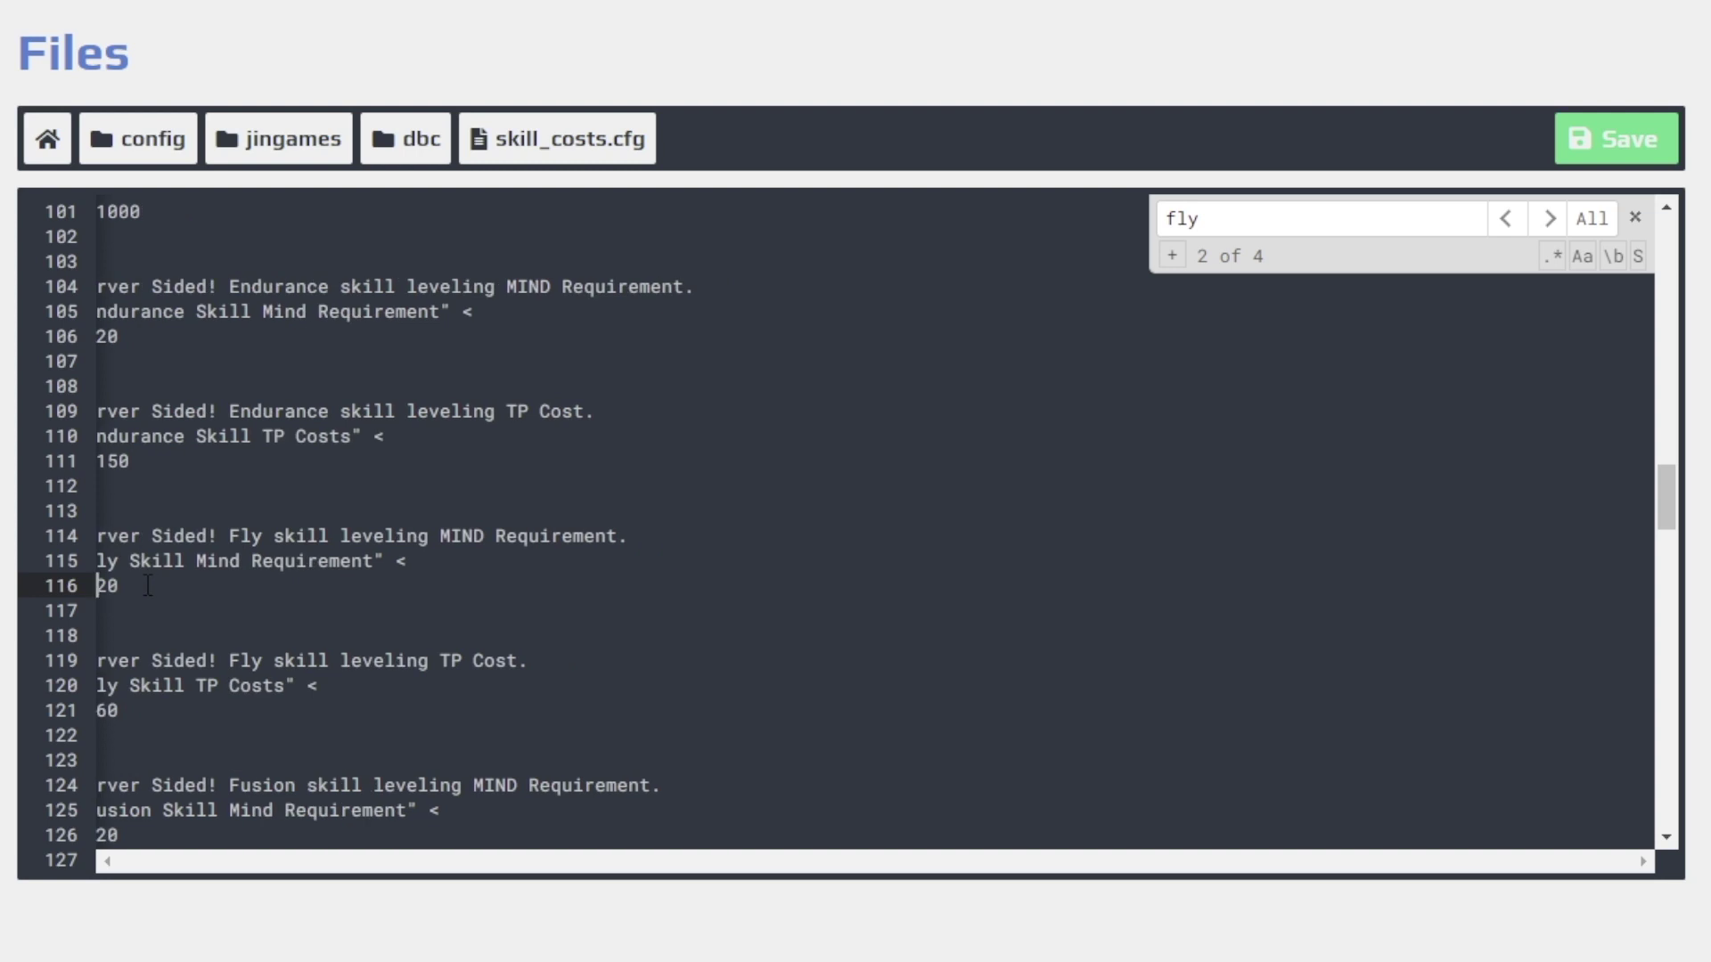
{"action": "key", "text": "Right"}
{"action": "key", "text": "Right"}
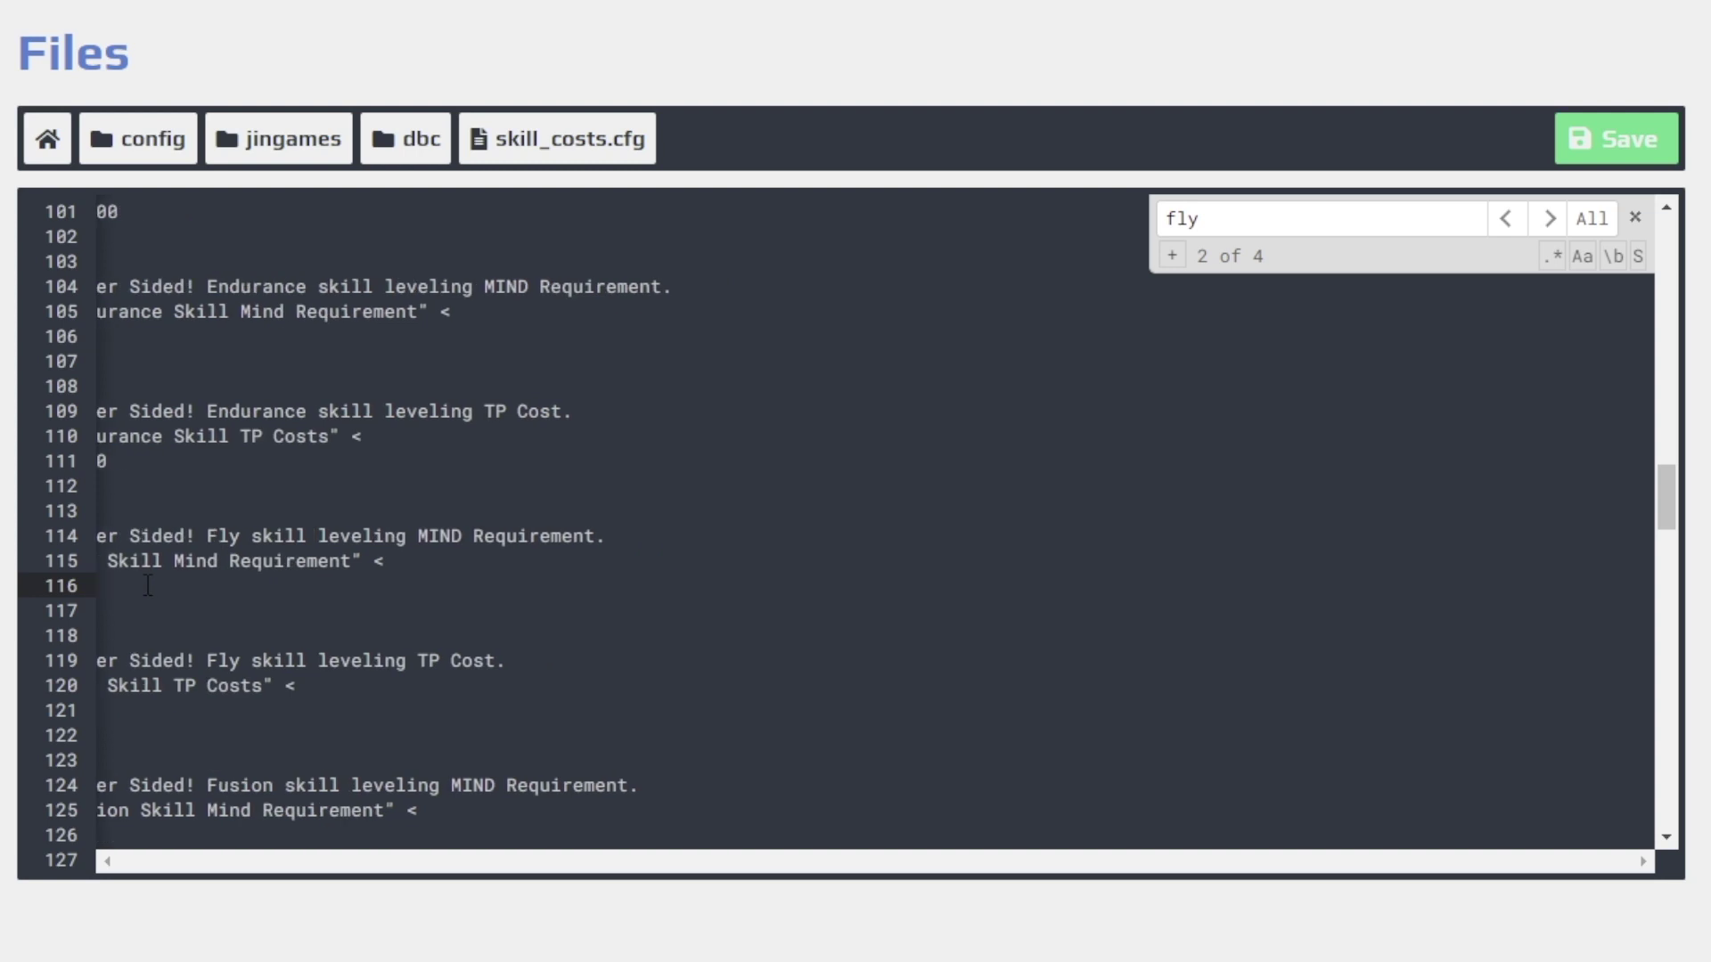
{"action": "key", "text": "Left"}
{"action": "key", "text": "Right"}
{"action": "key", "text": "BackSpace"}
{"action": "type", "text": "1"}
{"action": "key", "text": "Home"}
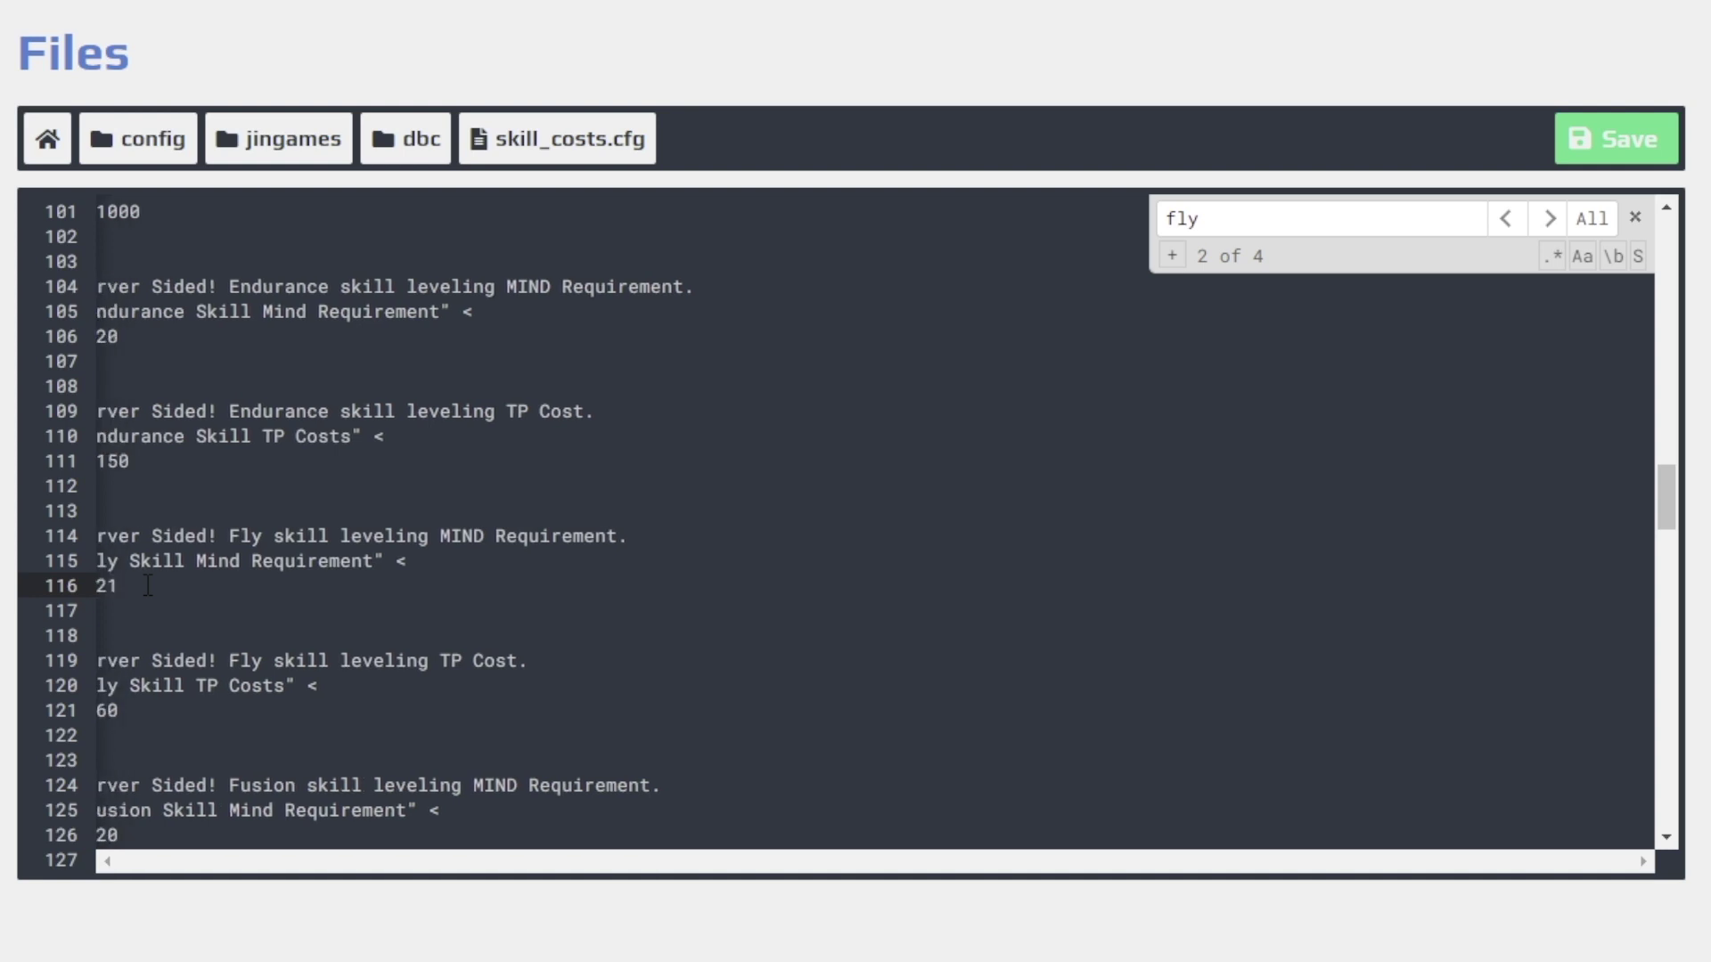
{"action": "key", "text": "Delete"}
{"action": "key", "text": "Home"}
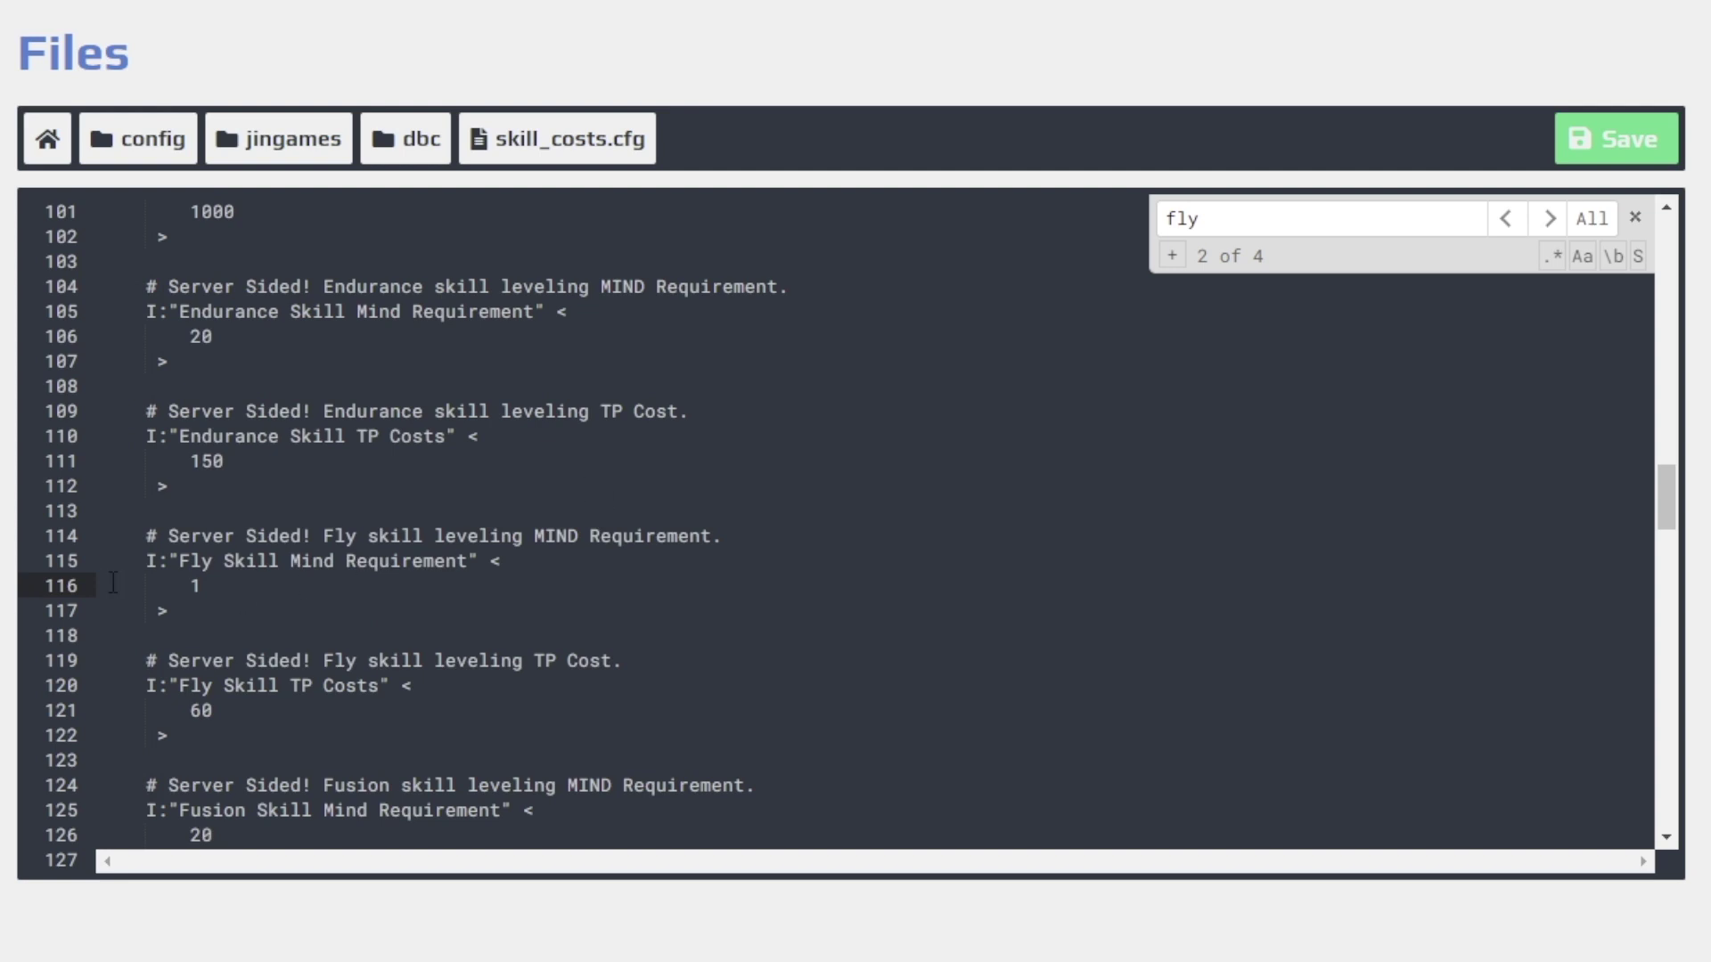
Save the edited config file and start the Aternos server again.
{"action": "key", "text": "Down"}
{"action": "key", "text": "End"}
{"action": "left_click", "coordinate": [1591, 139]}
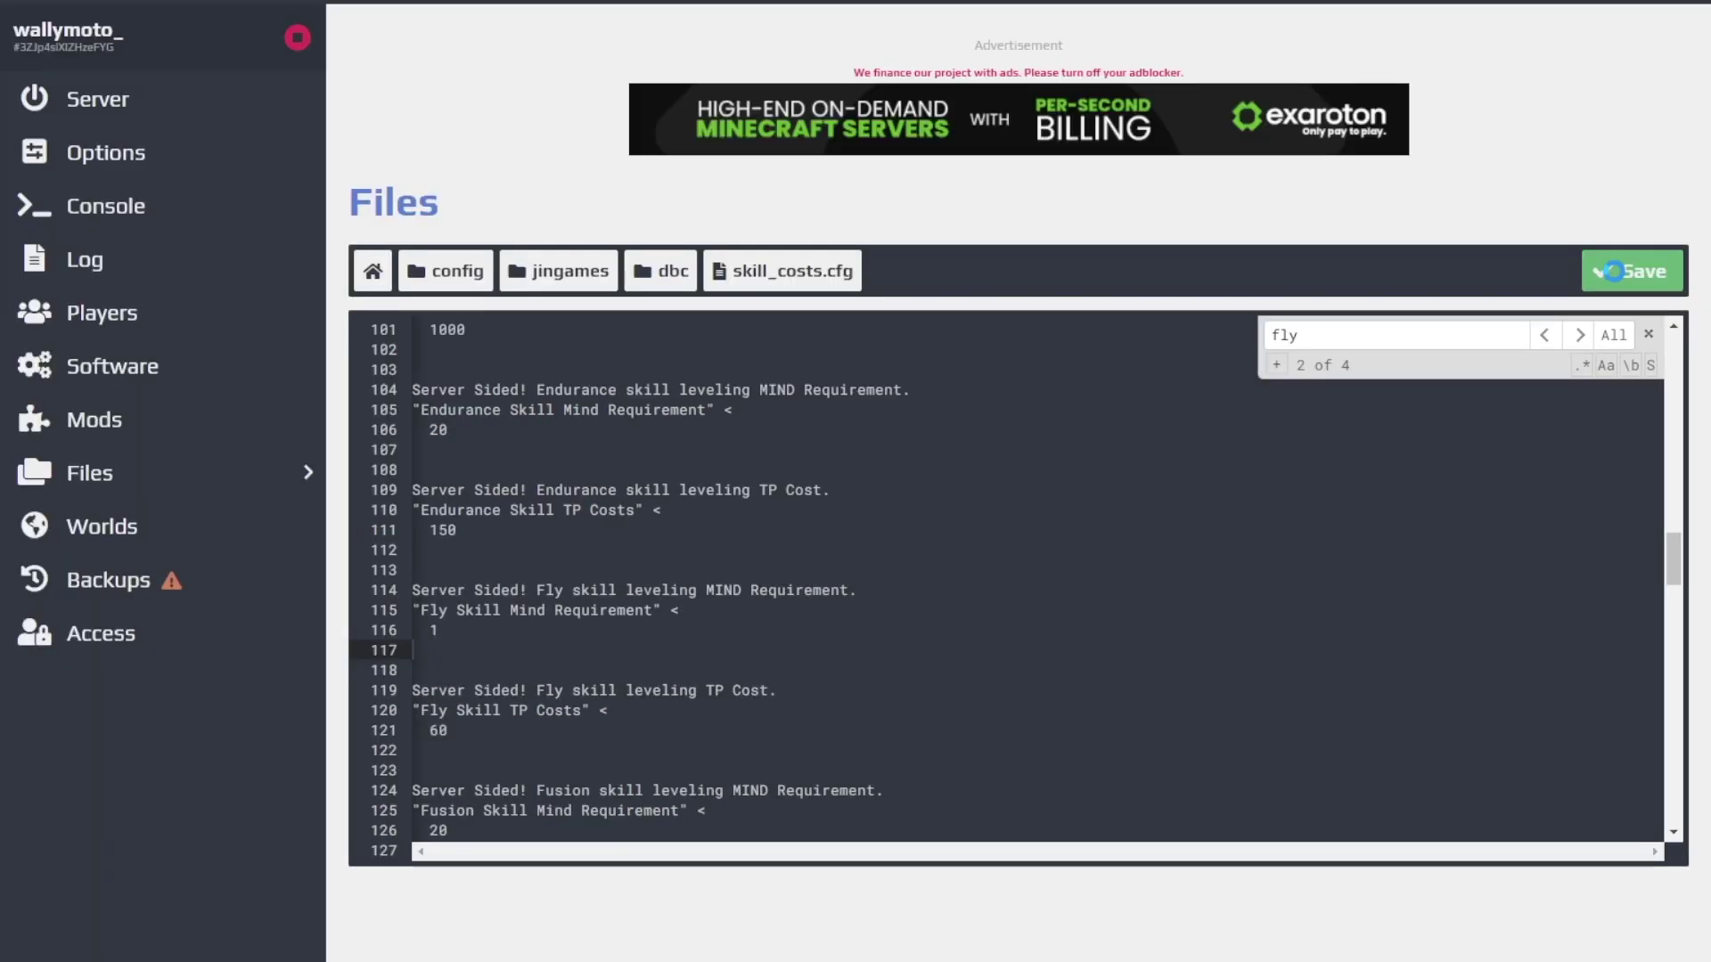
{"action": "left_click", "coordinate": [115, 95]}
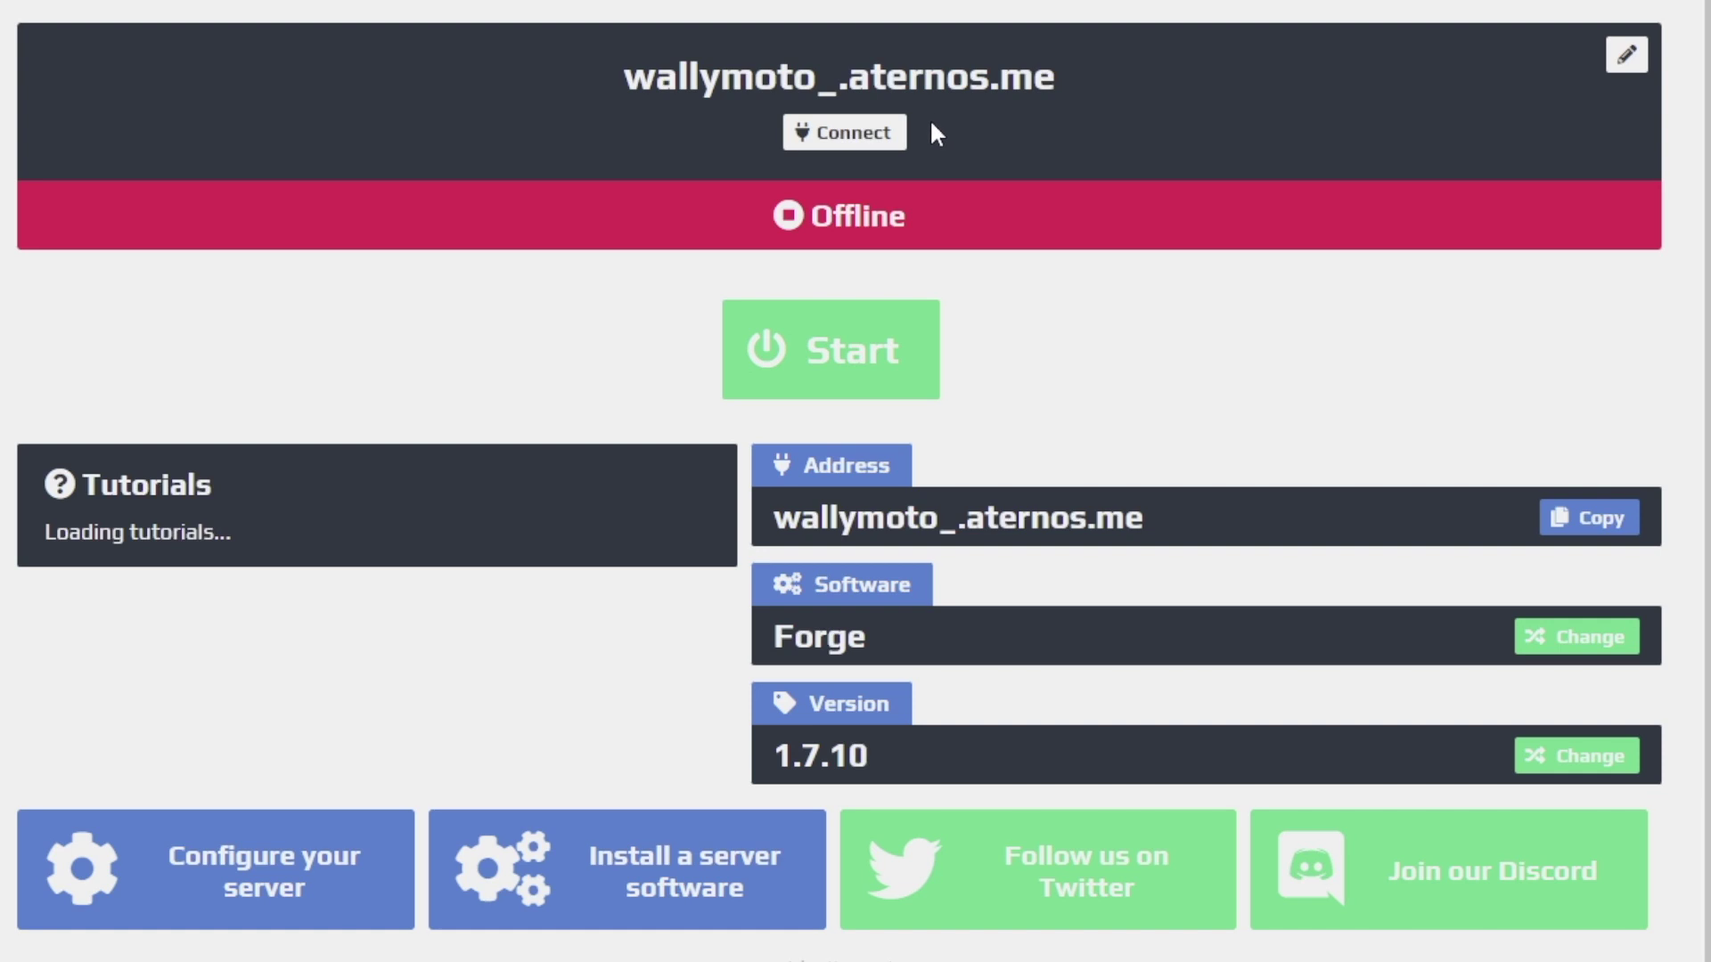
{"action": "left_click", "coordinate": [830, 374]}
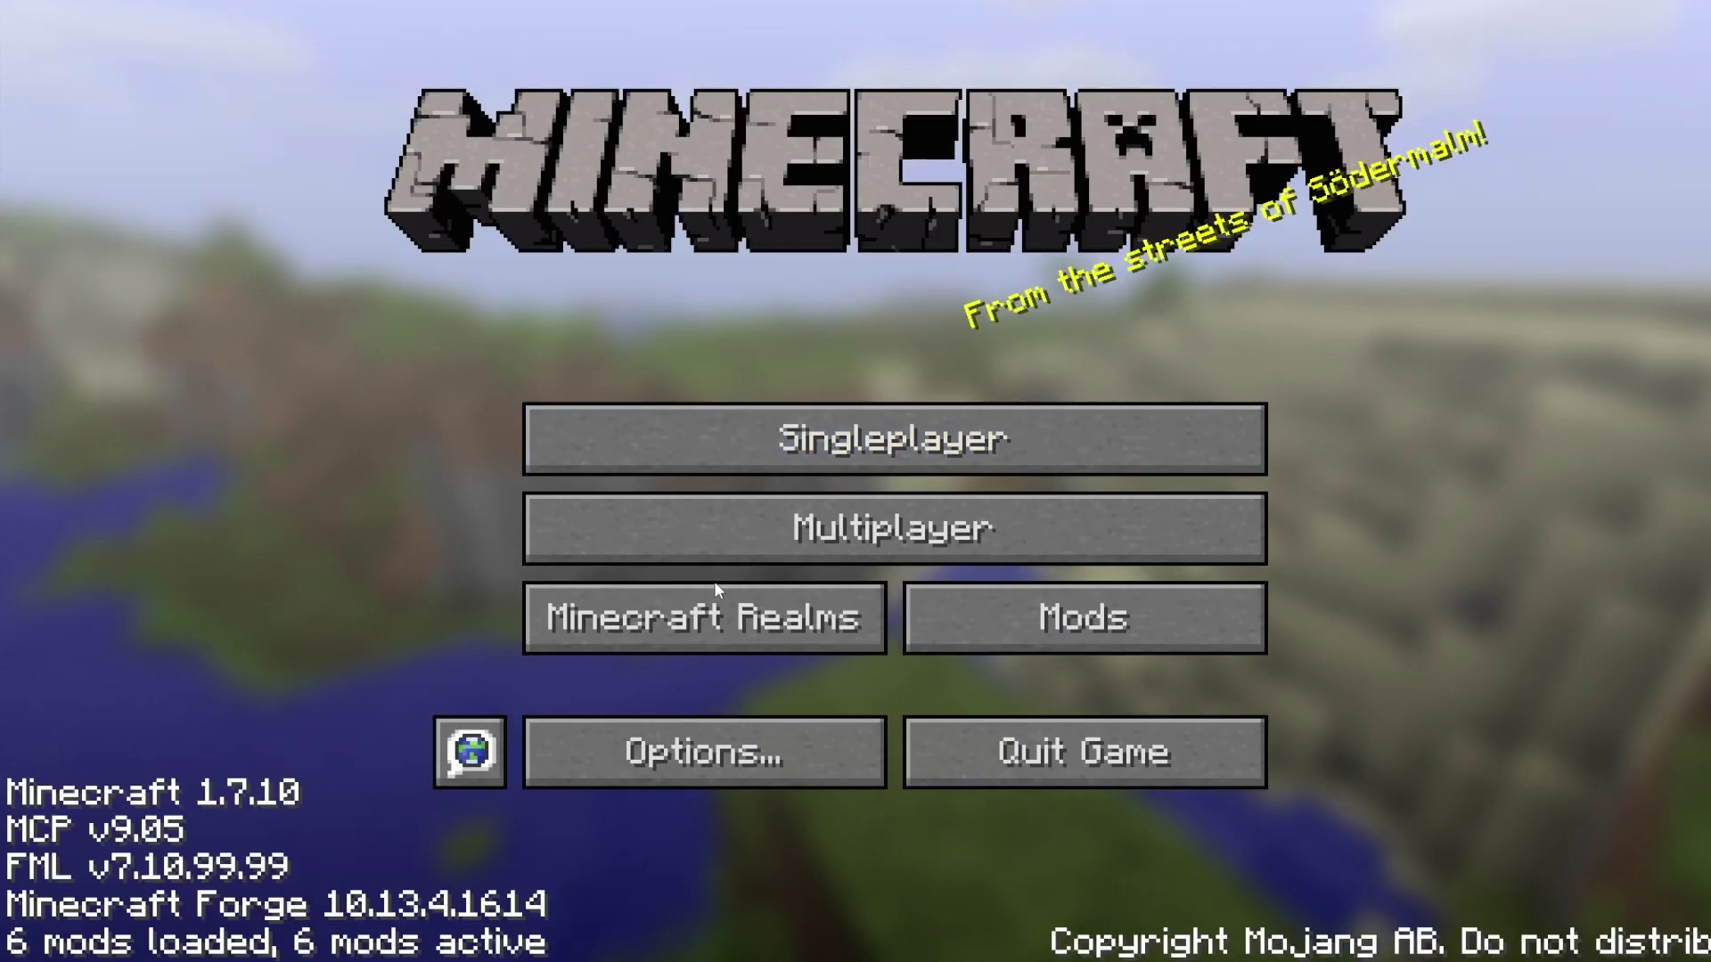
Join the dbc server from the multiplayer list.
{"action": "left_click", "coordinate": [821, 539]}
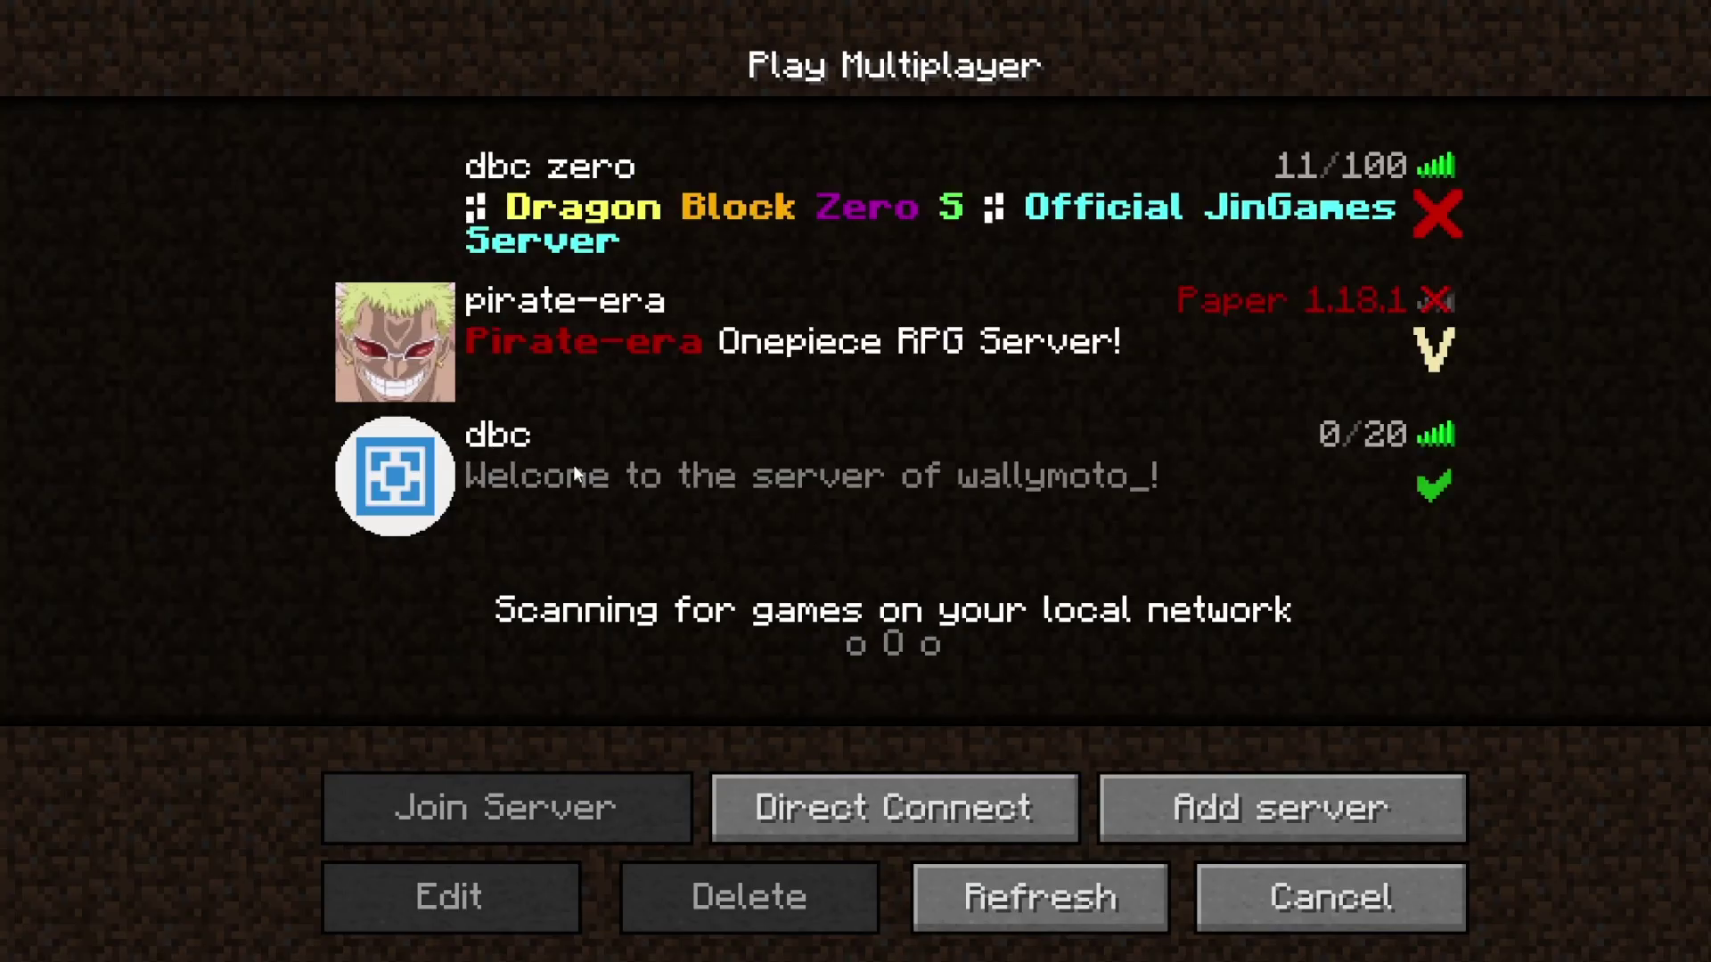
{"action": "mouse_move", "coordinate": [1442, 488]}
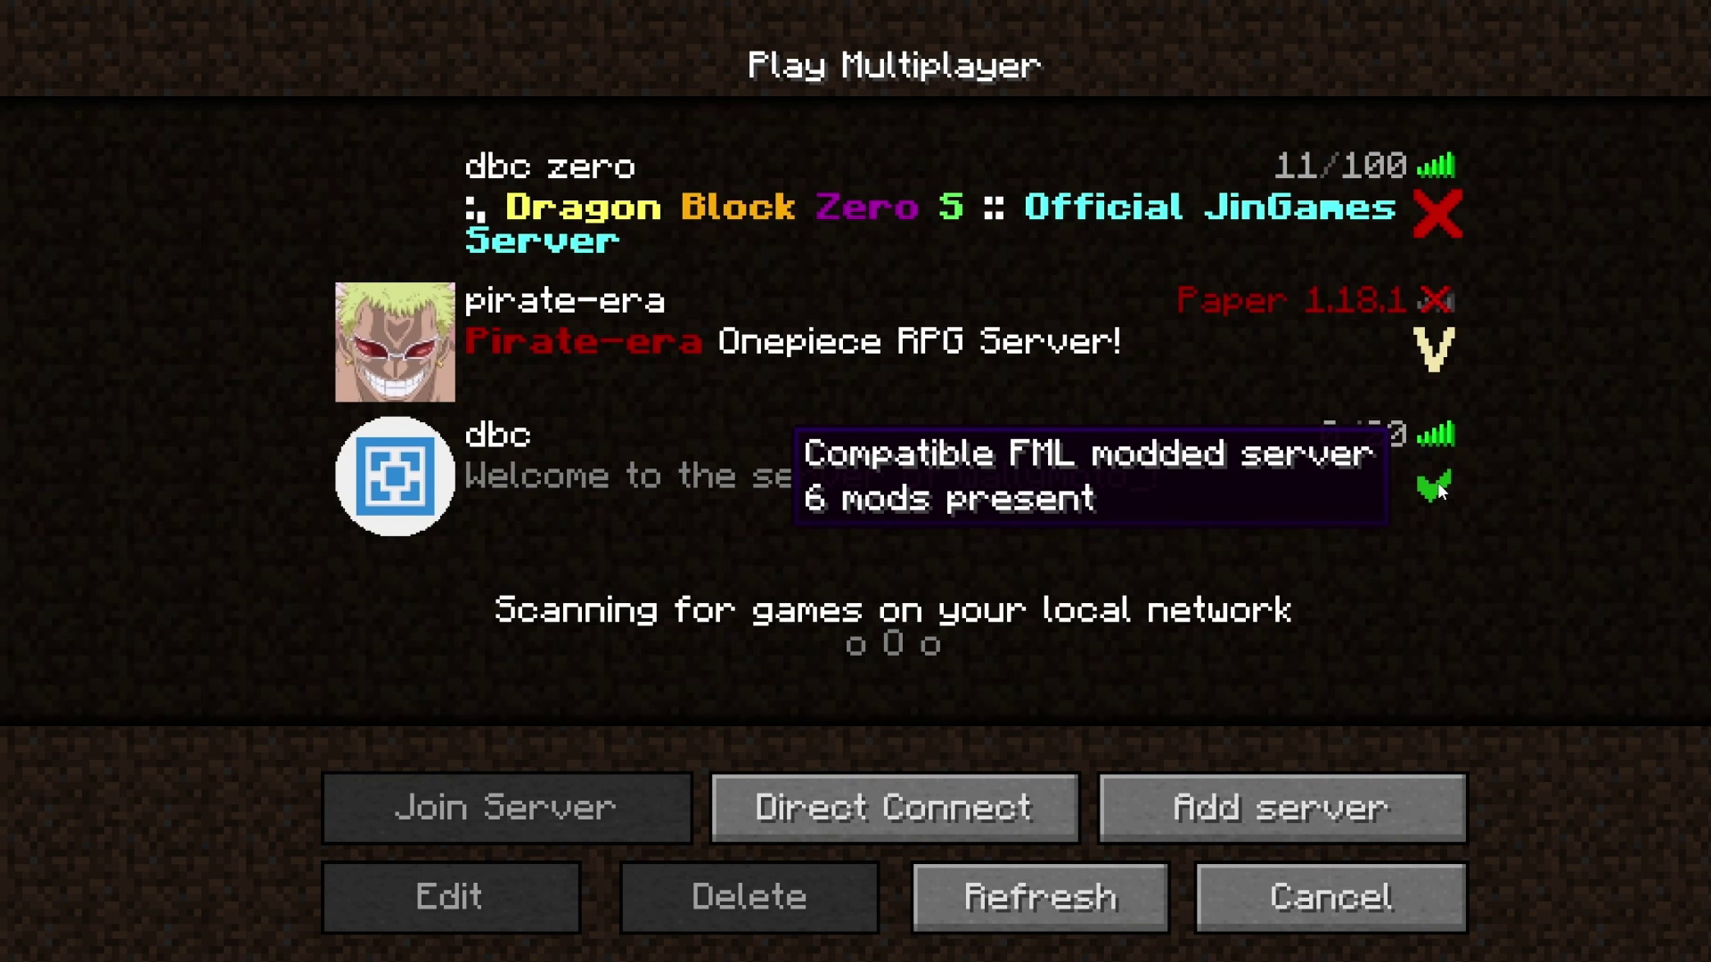
{"action": "left_click", "coordinate": [665, 463]}
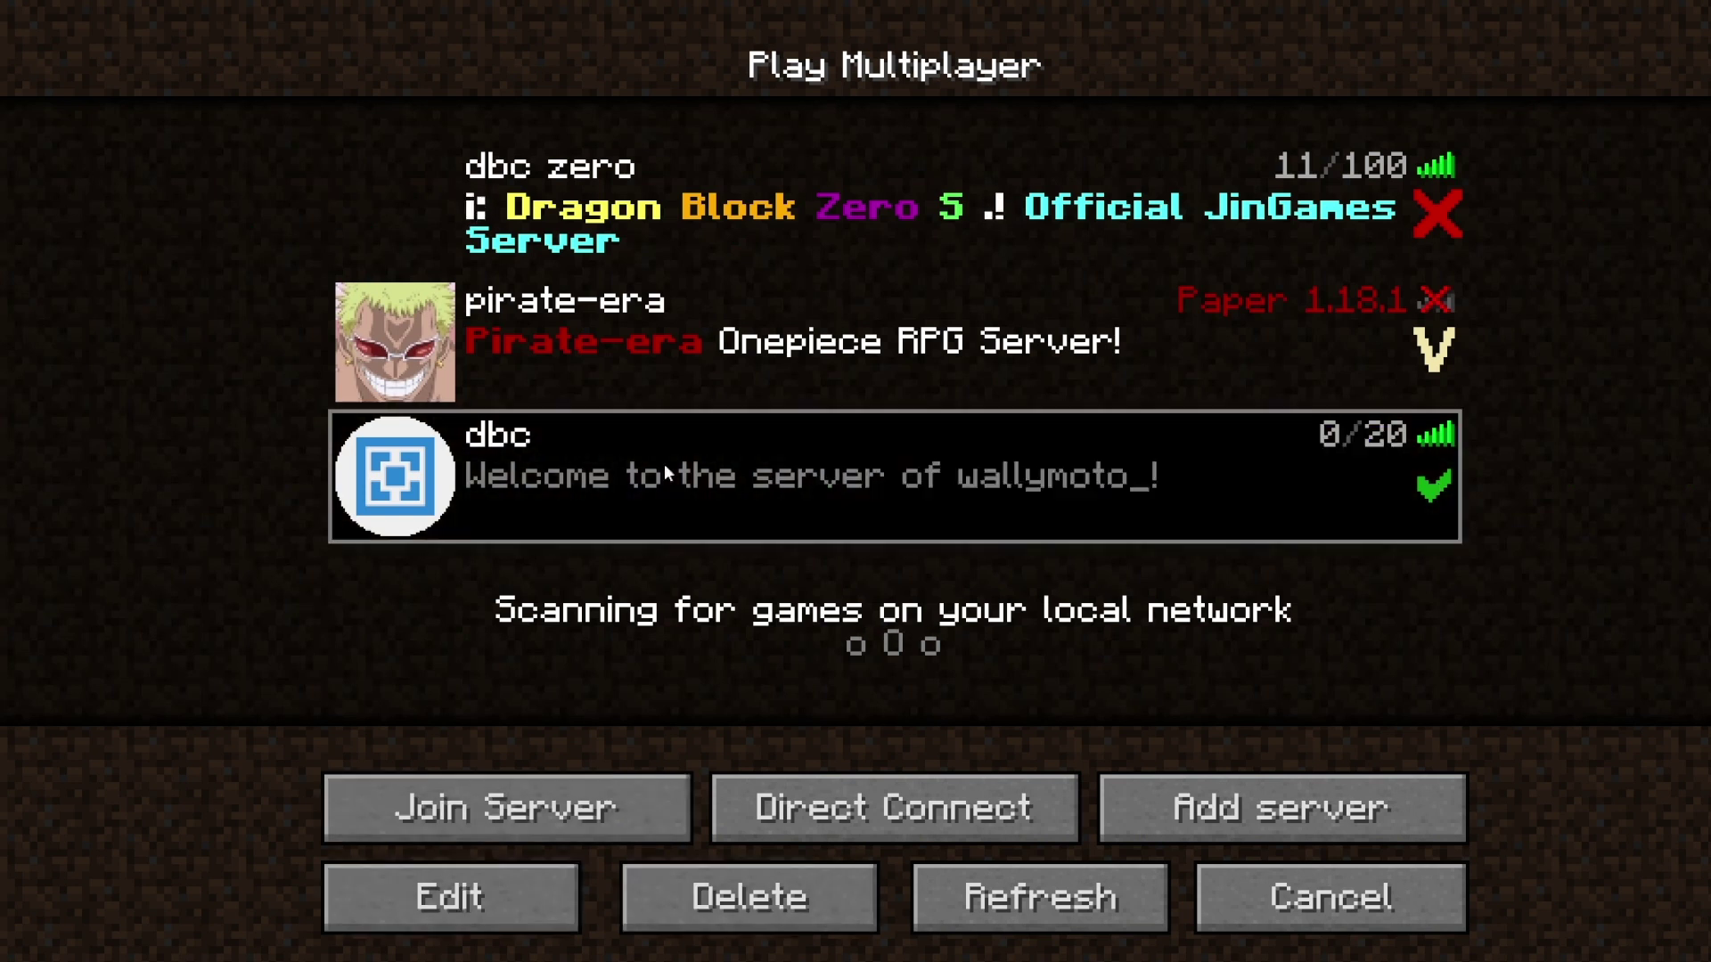
{"action": "left_click", "coordinate": [523, 827]}
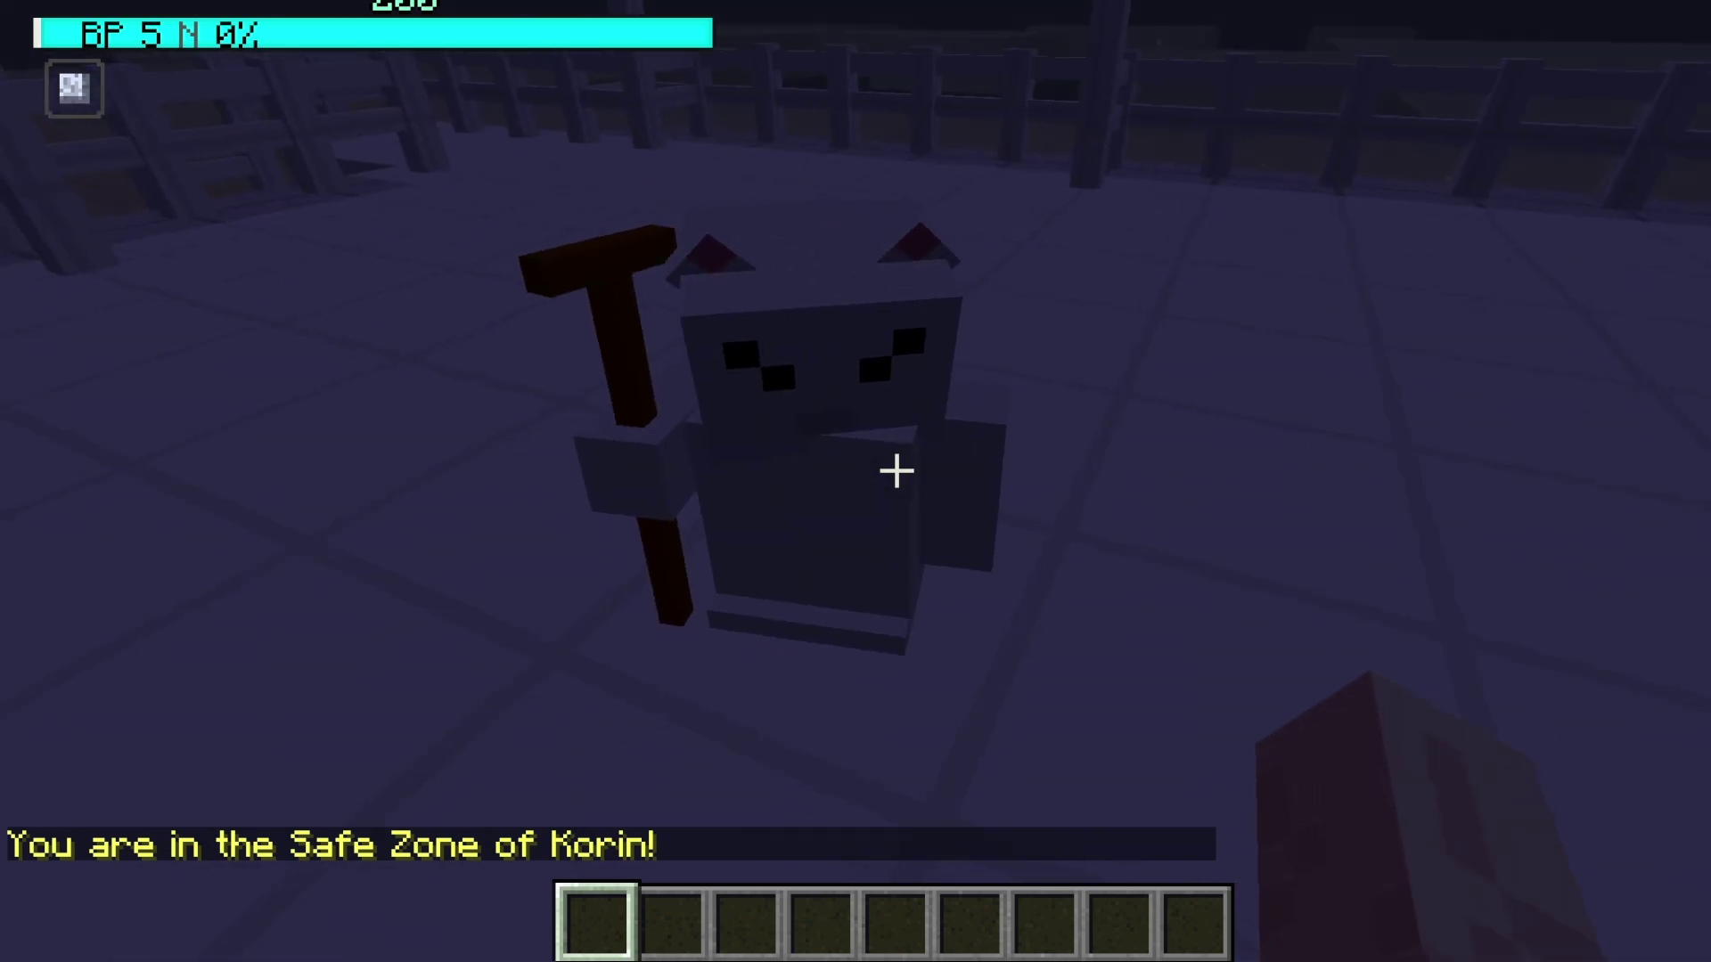
Check Korin's skill list, confirming Jump needs Mind 10 and Fly Mind 1.
{"action": "right_click", "coordinate": [896, 471]}
{"action": "left_click", "coordinate": [934, 710]}
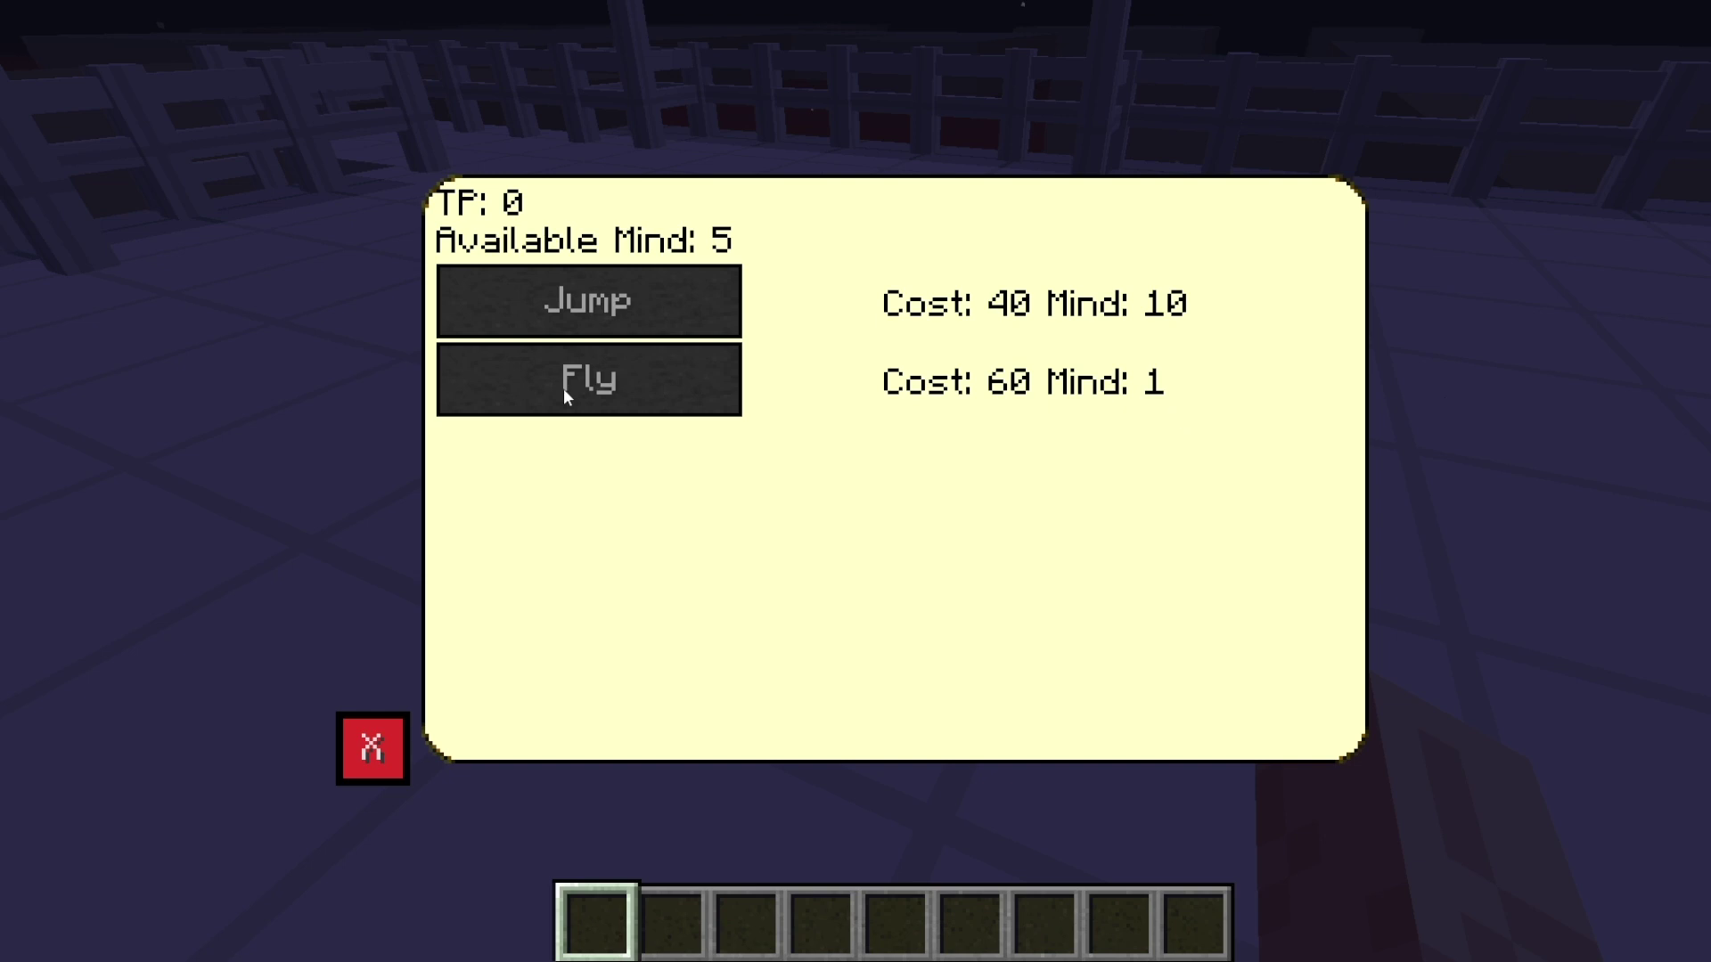
{"action": "left_click", "coordinate": [371, 749]}
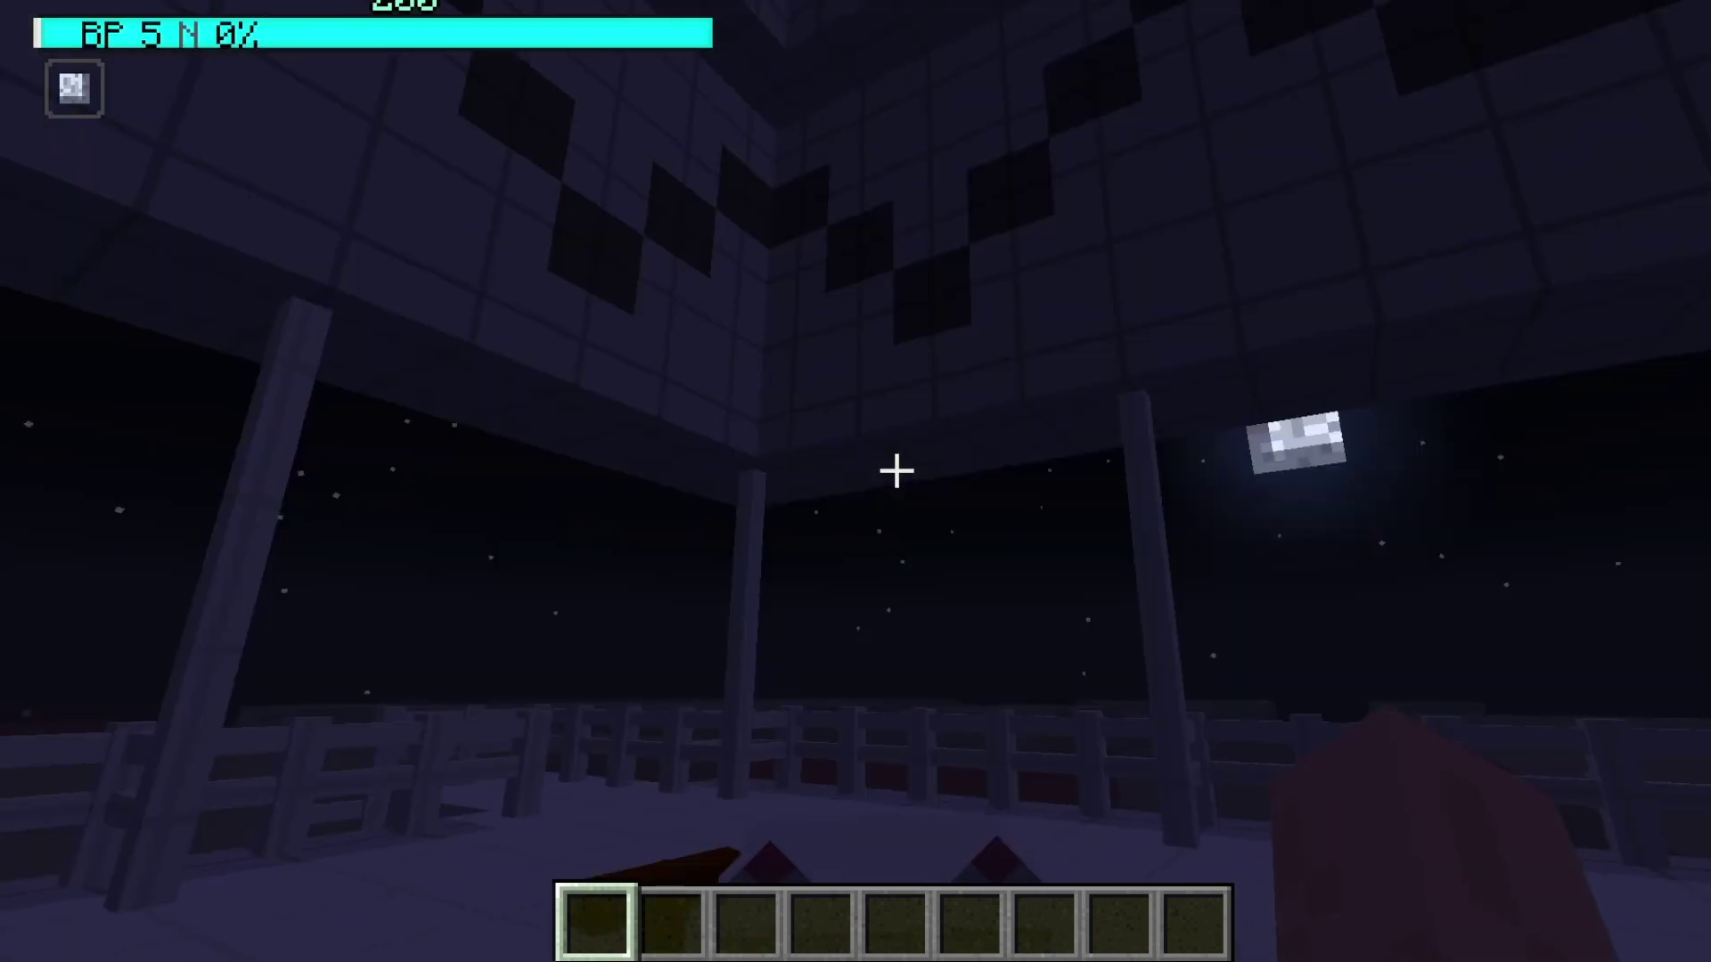